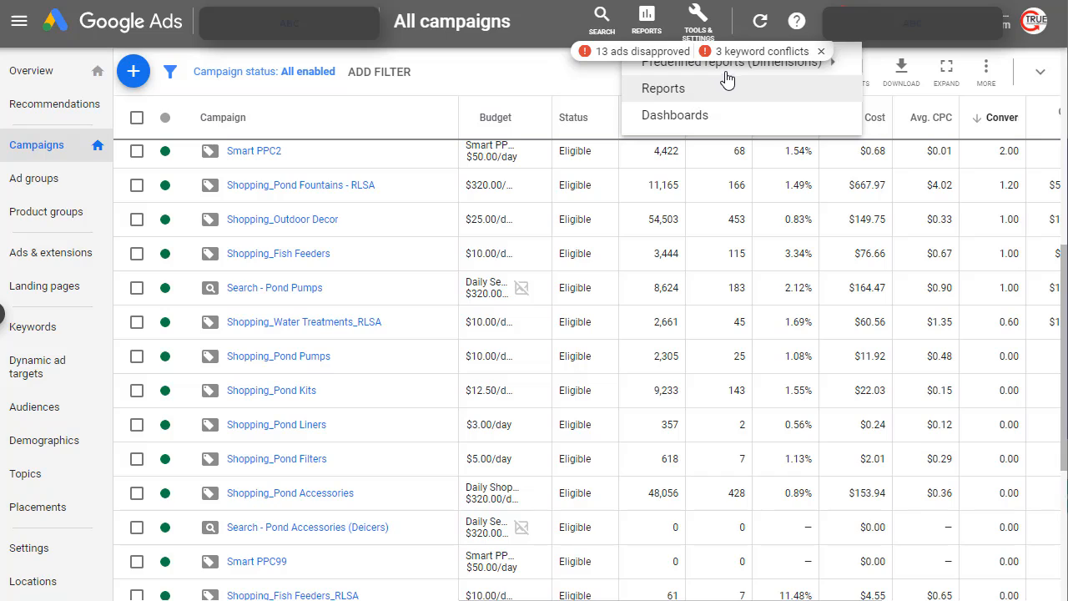
# Open the predefined User locations report from the location reports and save it under the name "User locations"
pyautogui.moveTo(725, 71)
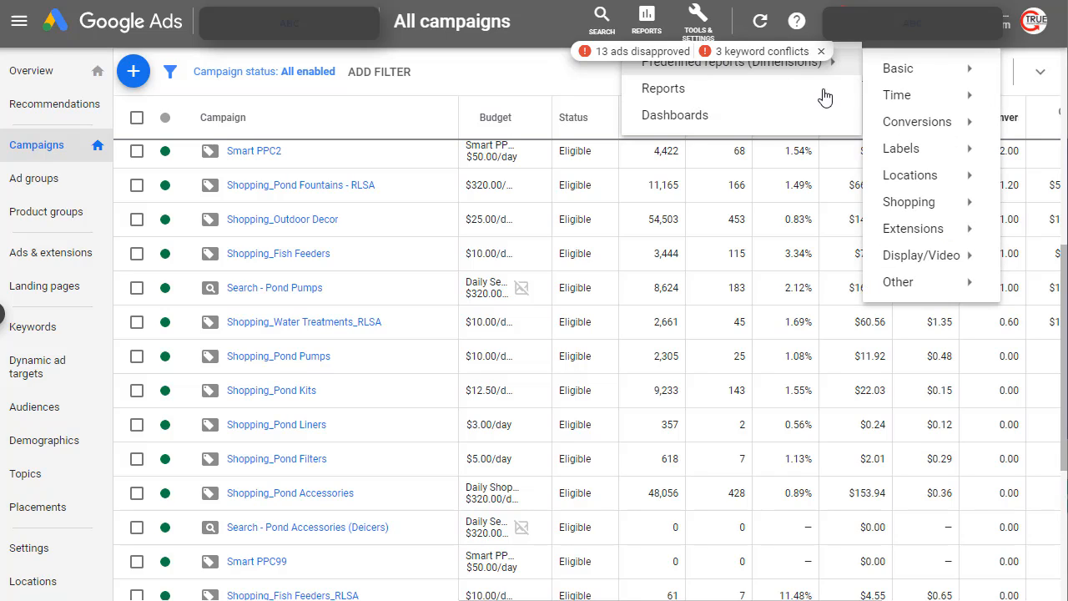
pyautogui.moveTo(951, 179)
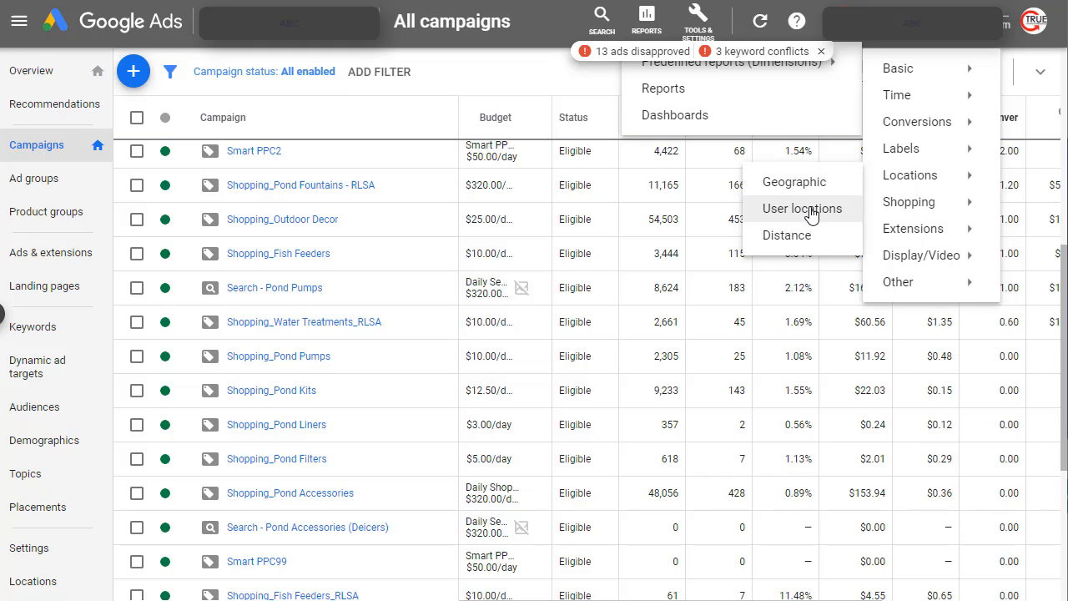
pyautogui.click(810, 210)
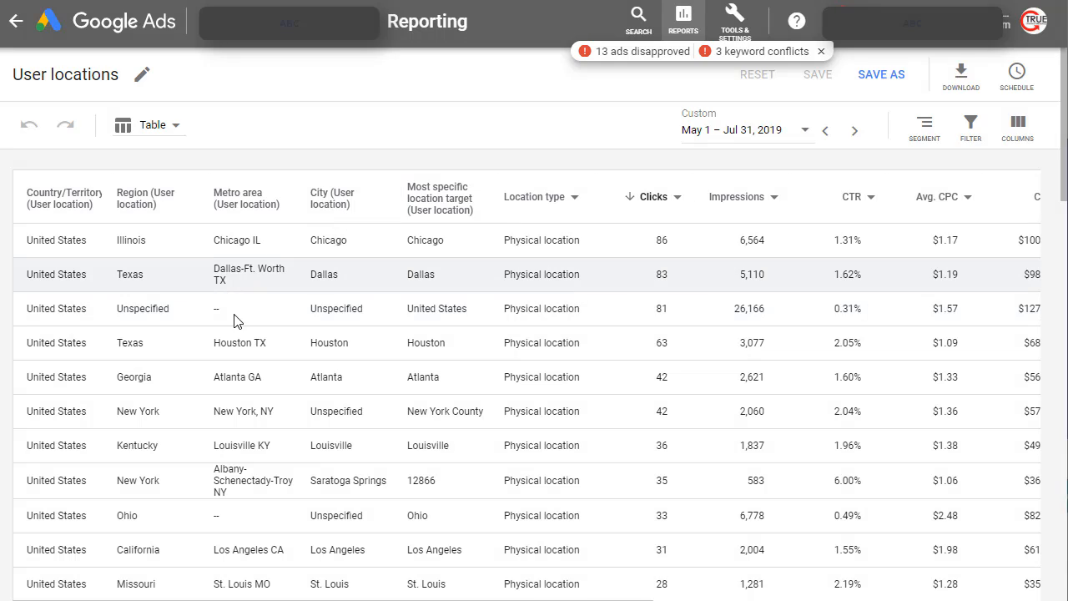
pyautogui.click(886, 84)
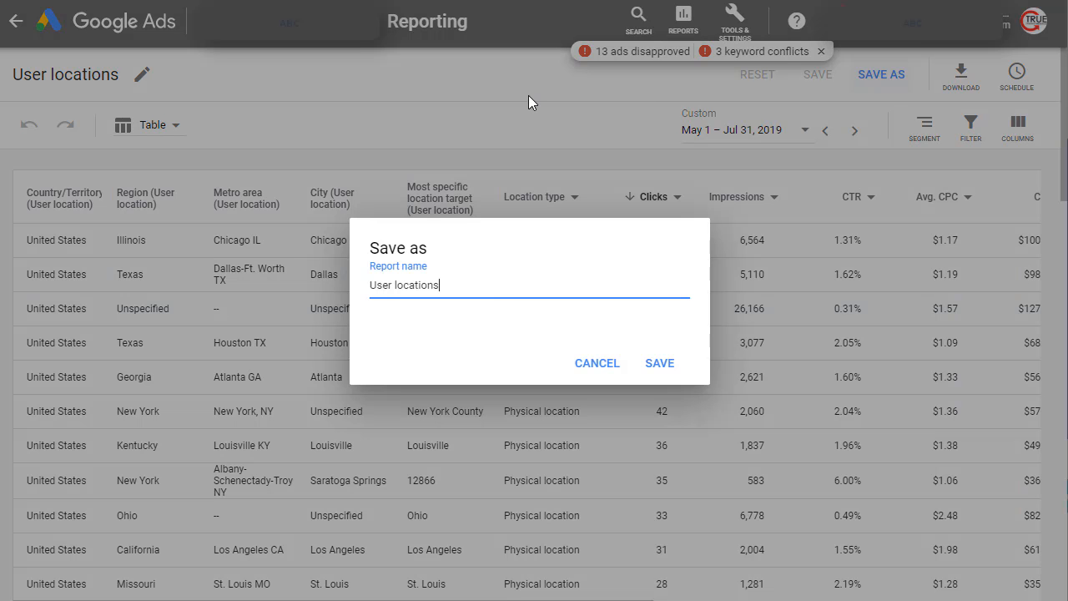
pyautogui.click(647, 366)
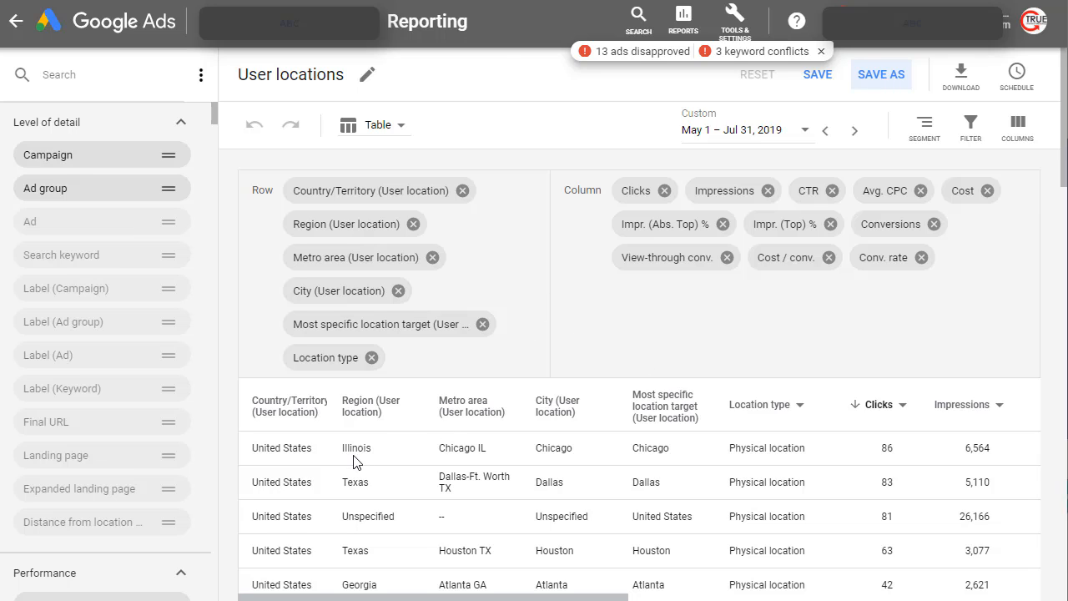
# Replace the Country/Territory, Metro area and Most specific location target rows in the report with Campaign and Ad group
pyautogui.click(463, 191)
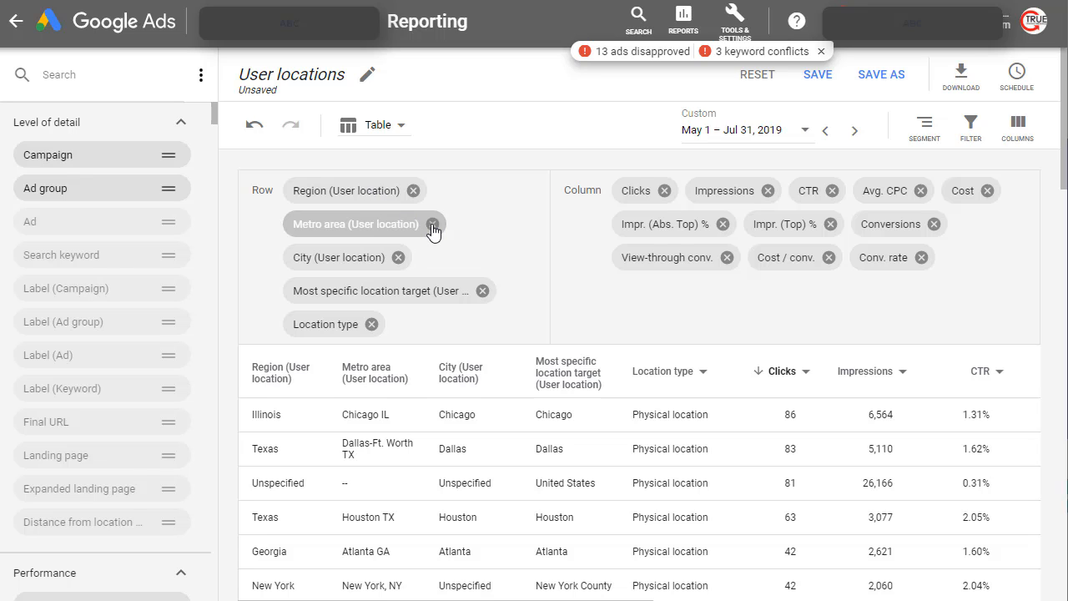
pyautogui.click(432, 225)
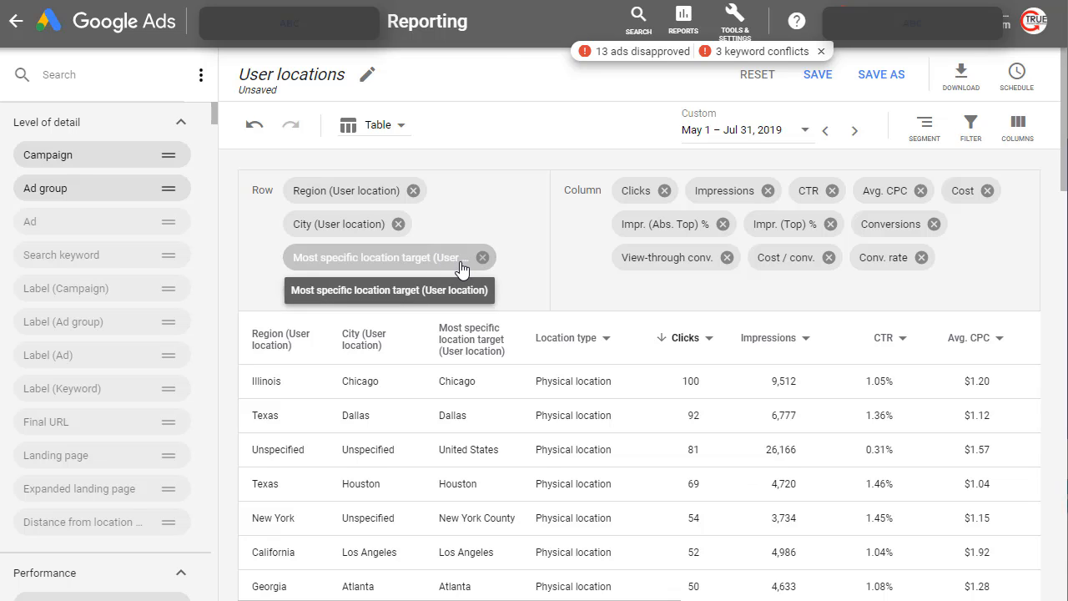
pyautogui.click(63, 153)
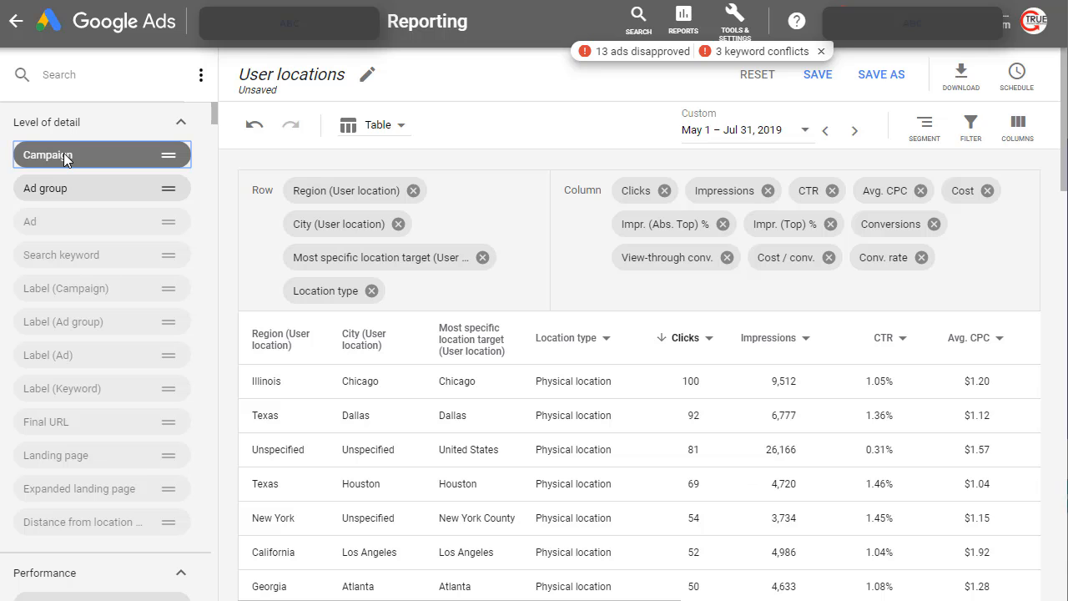
pyautogui.moveTo(63, 153); pyautogui.dragTo(434, 284)
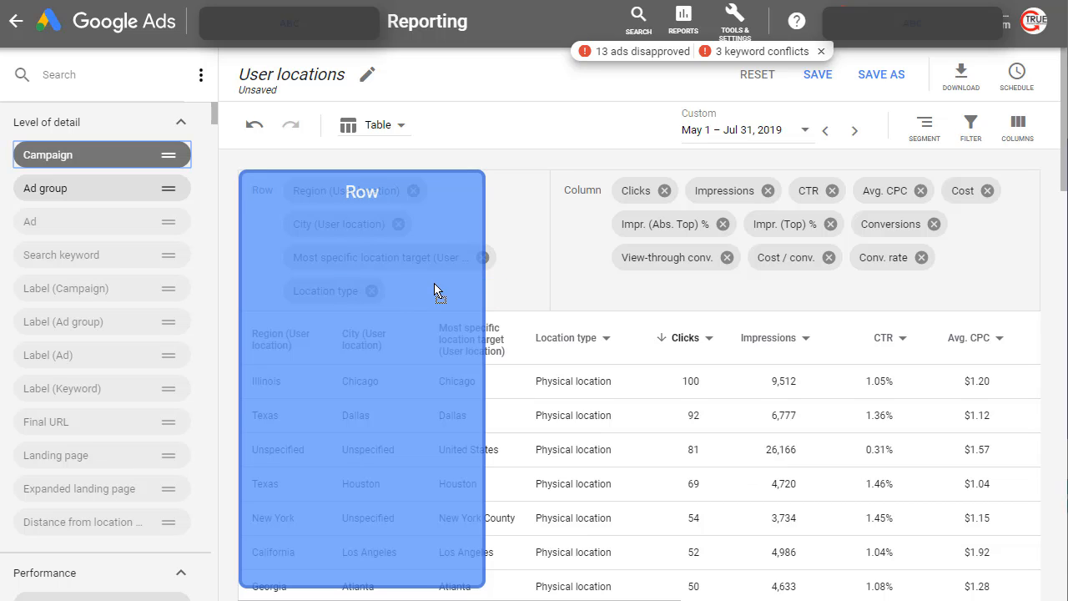
pyautogui.moveTo(434, 283); pyautogui.dragTo(434, 285)
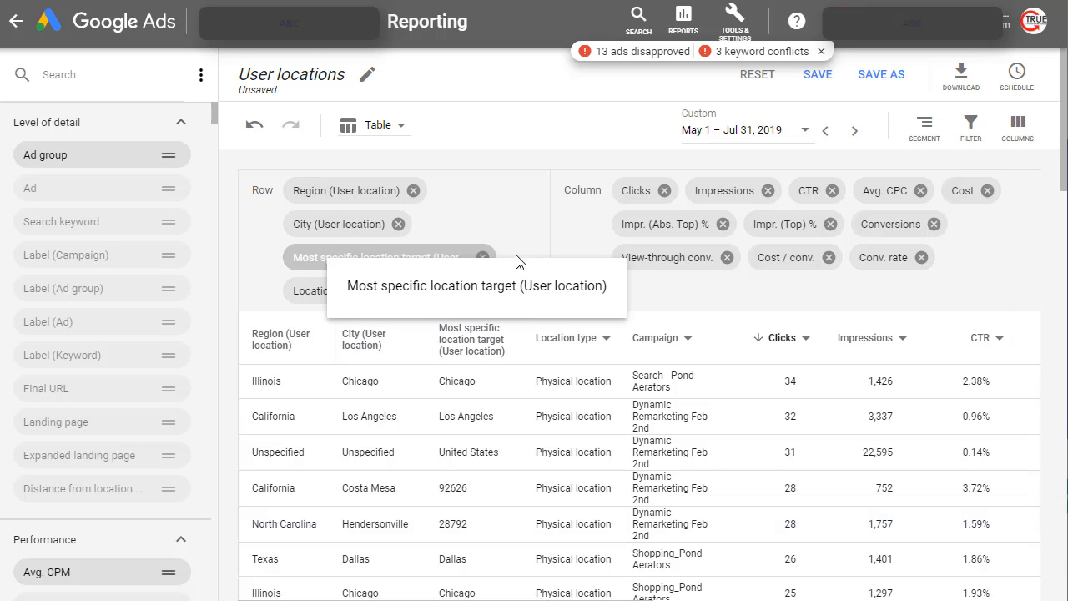
pyautogui.click(482, 258)
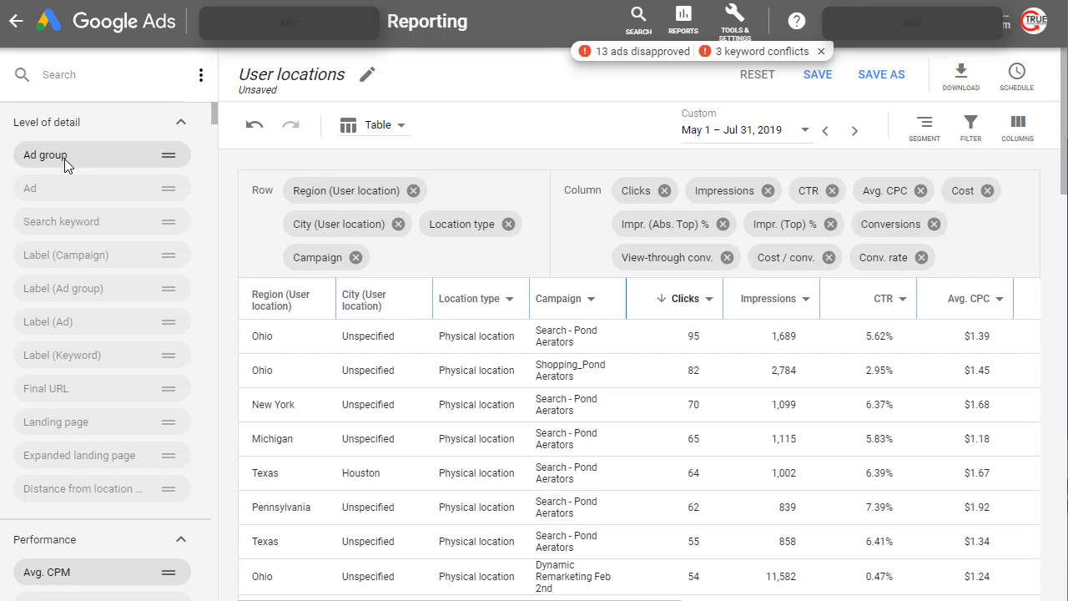
pyautogui.moveTo(67, 156); pyautogui.dragTo(452, 265)
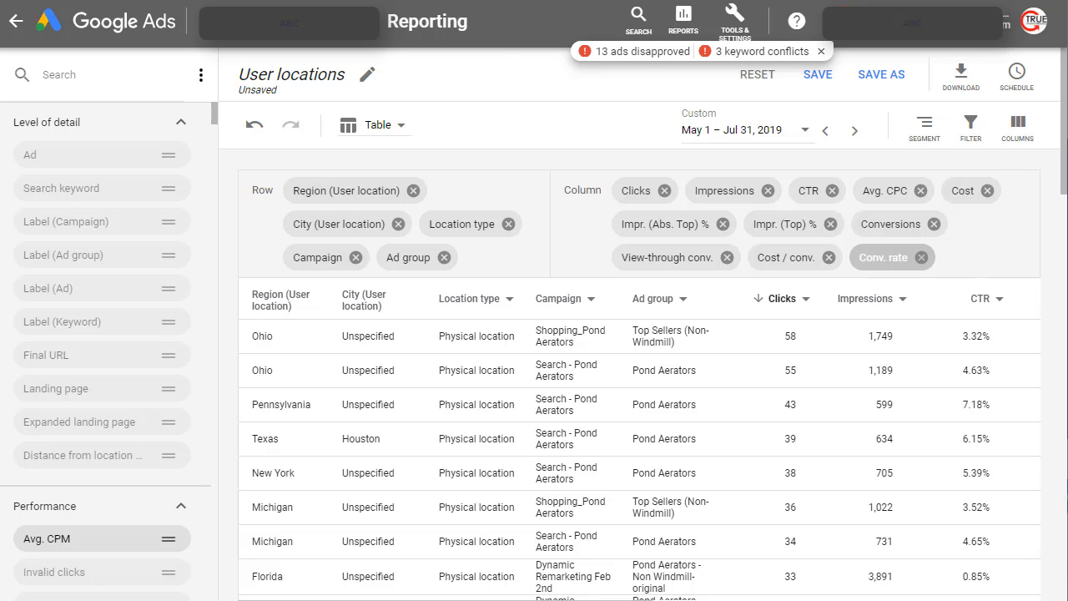
pyautogui.click(924, 127)
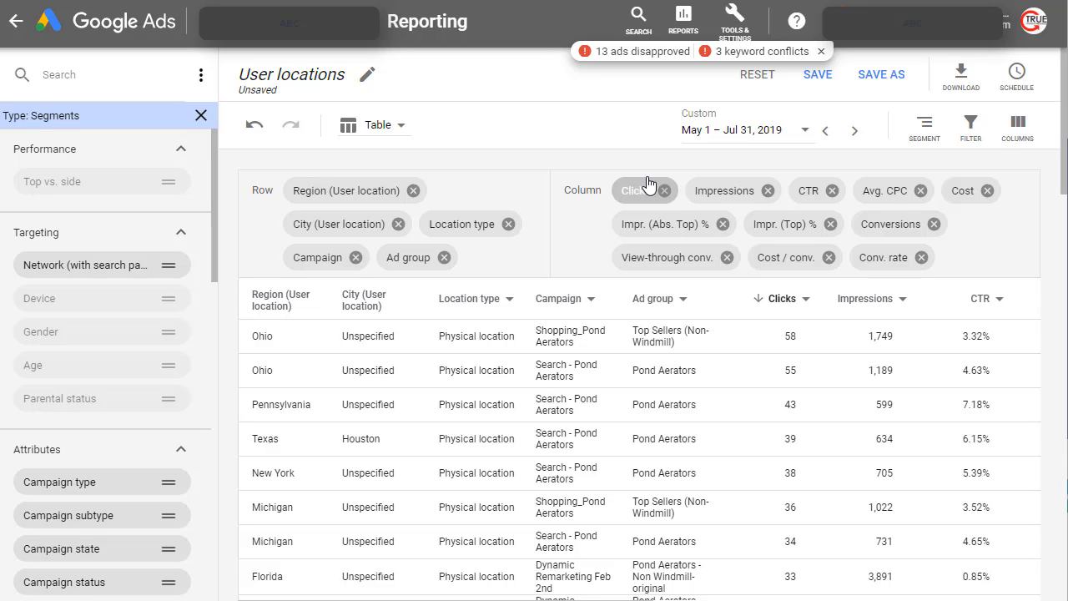
pyautogui.click(202, 80)
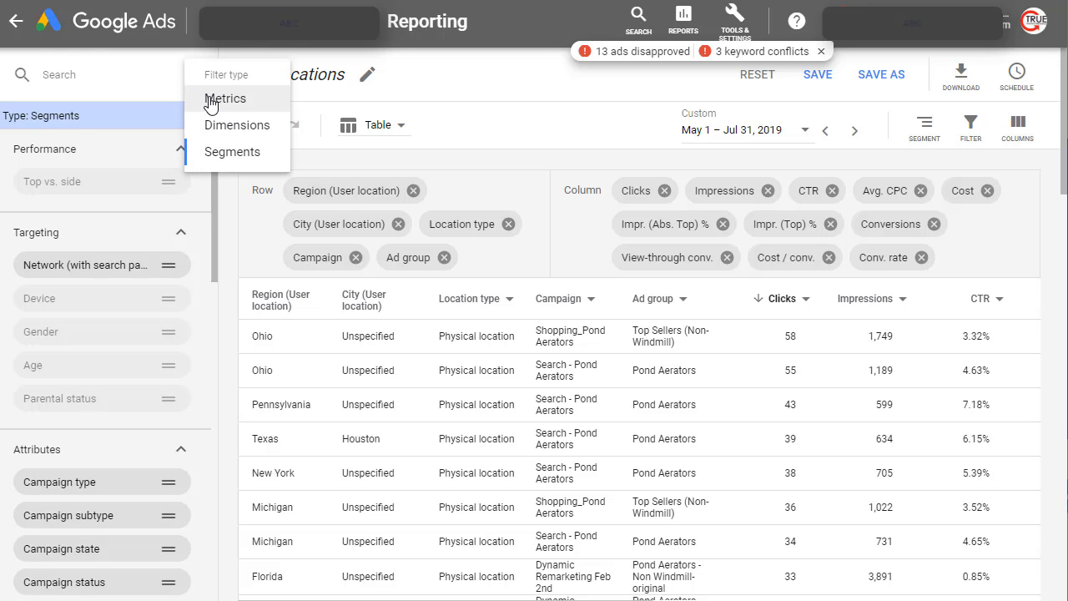
pyautogui.click(67, 52)
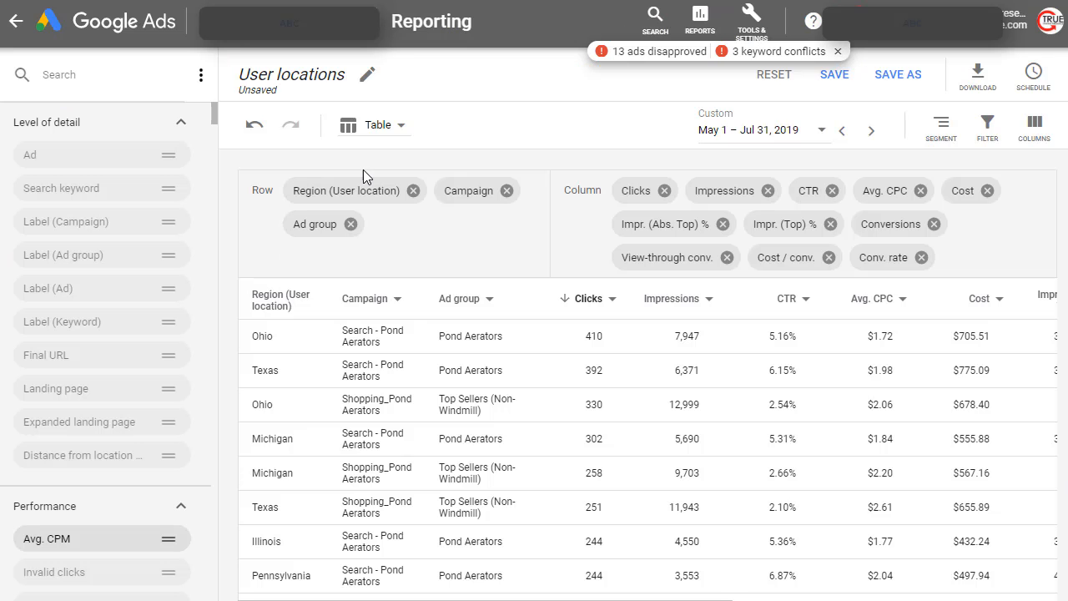
# Limit the available report fields to metrics and add Conv. value as a column in the report
pyautogui.click(201, 80)
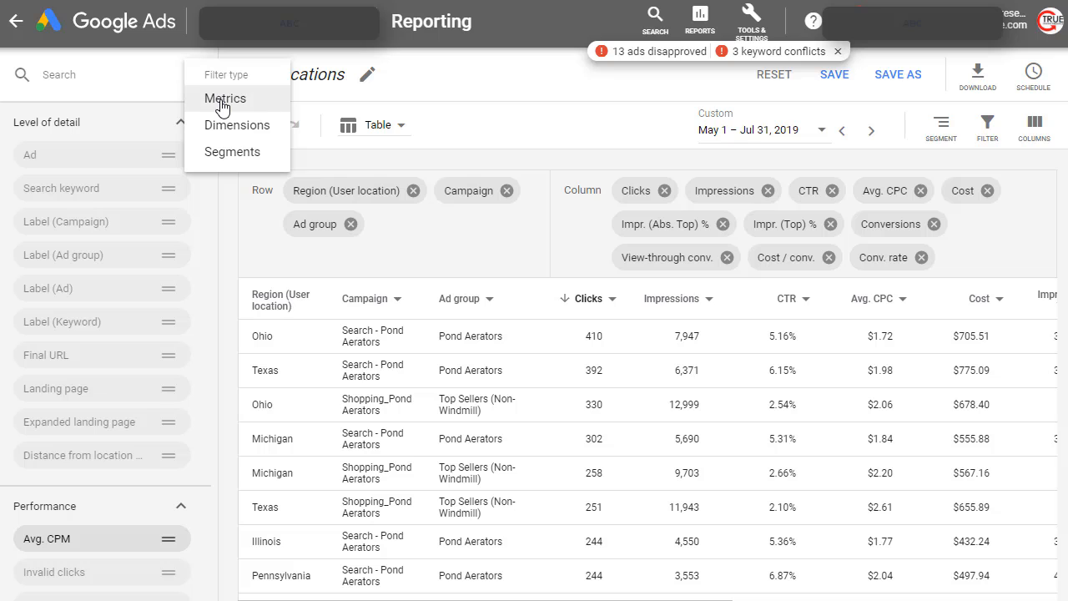
pyautogui.click(222, 105)
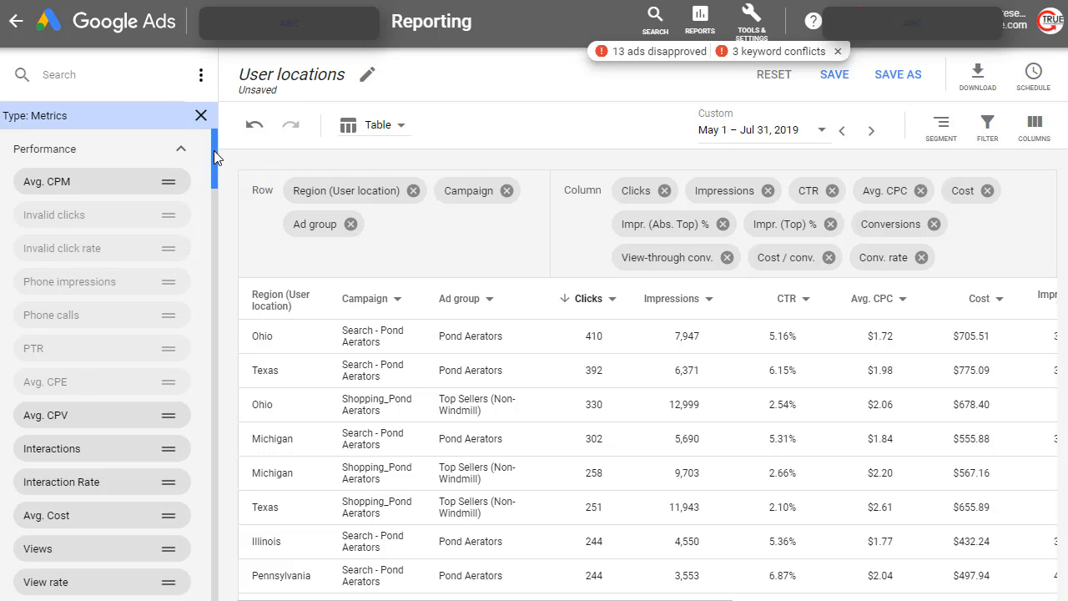
pyautogui.moveTo(213, 150); pyautogui.dragTo(218, 345)
pyautogui.moveTo(113, 428); pyautogui.dragTo(976, 240)
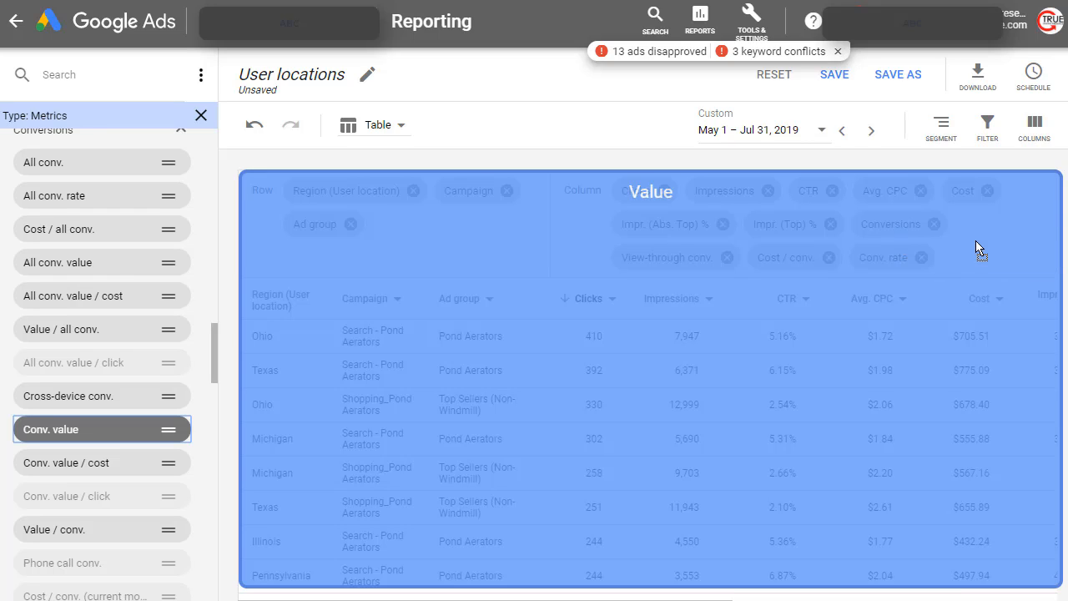
pyautogui.moveTo(975, 241); pyautogui.dragTo(975, 240)
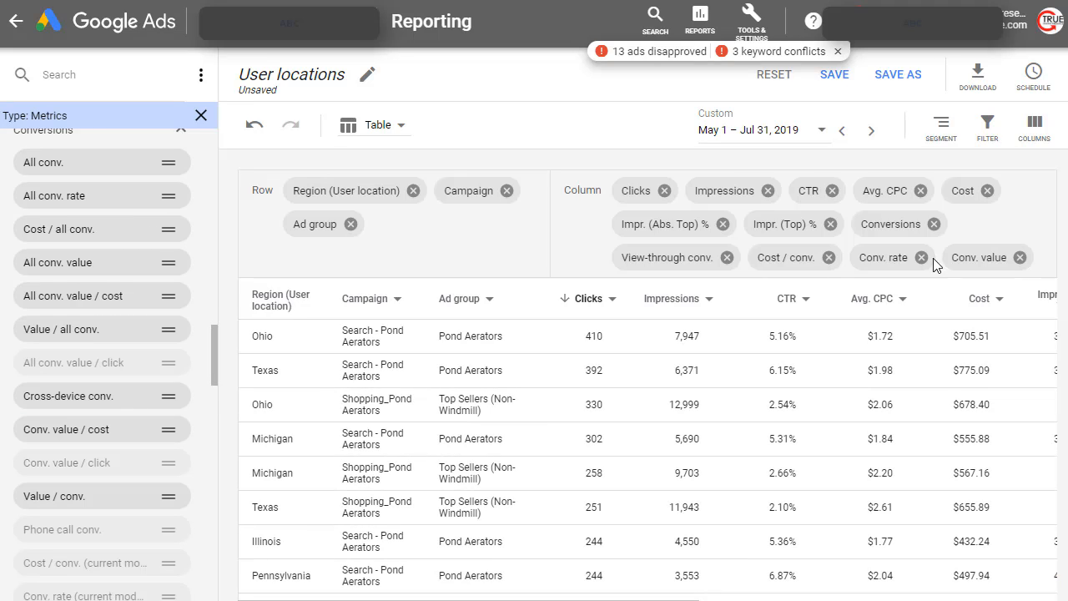
# Remove View-through conv., Impr. (Top) % and Impr. (Abs. Top) % from the report columns
pyautogui.click(728, 258)
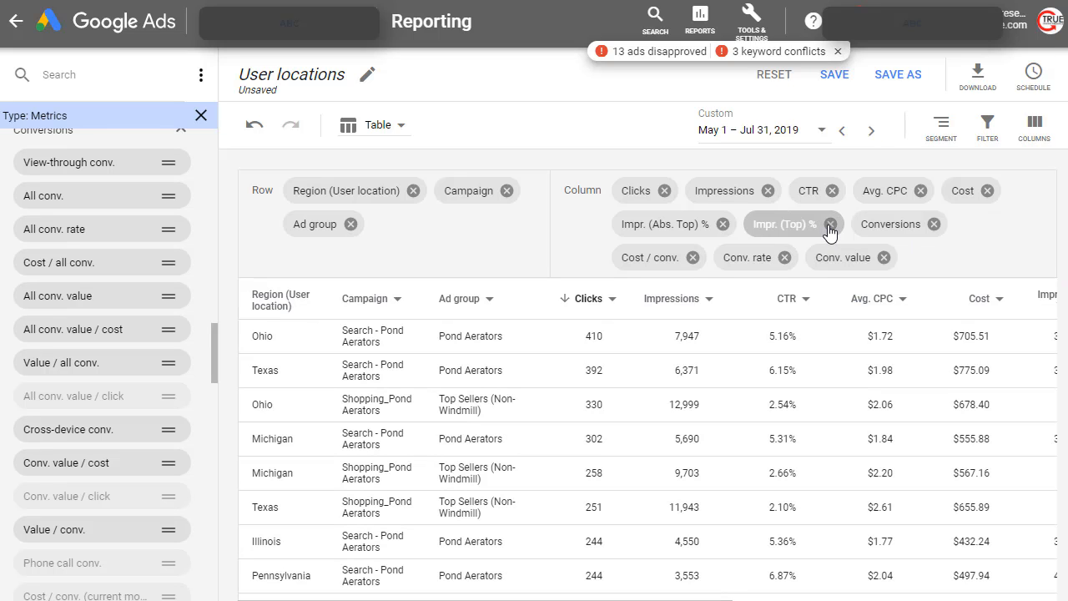
pyautogui.click(830, 232)
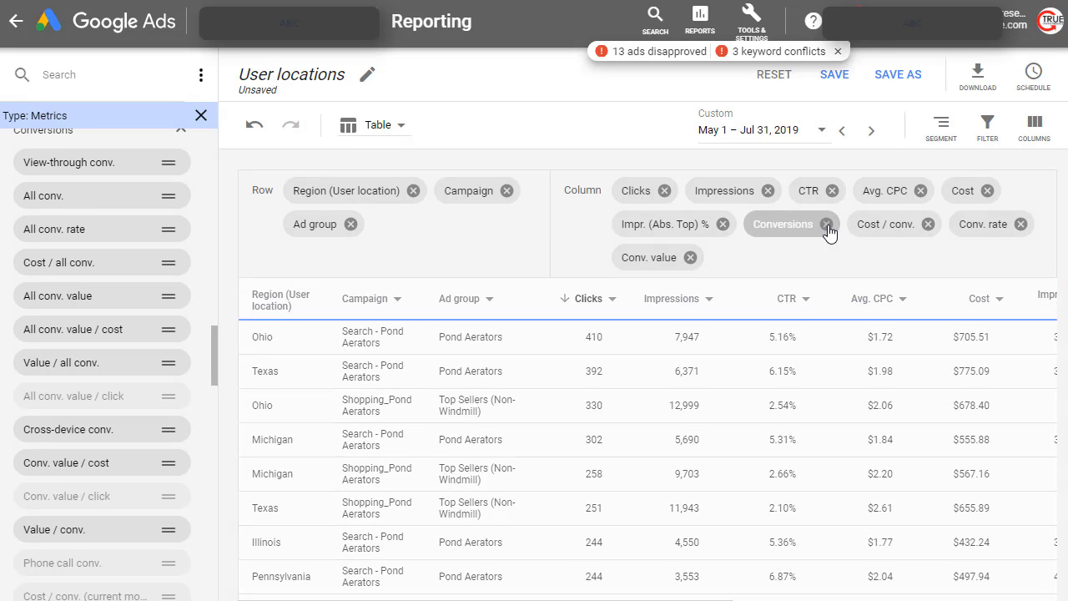
pyautogui.click(721, 225)
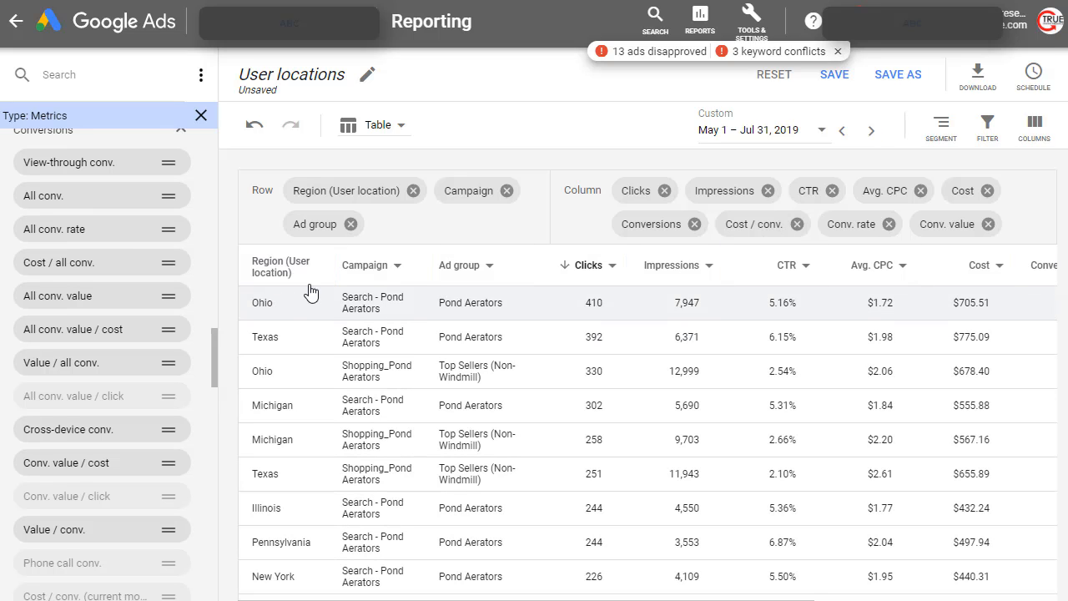
# Reorder the report rows to Campaign, Ad group, Region (User location)
pyautogui.moveTo(462, 192); pyautogui.dragTo(435, 196)
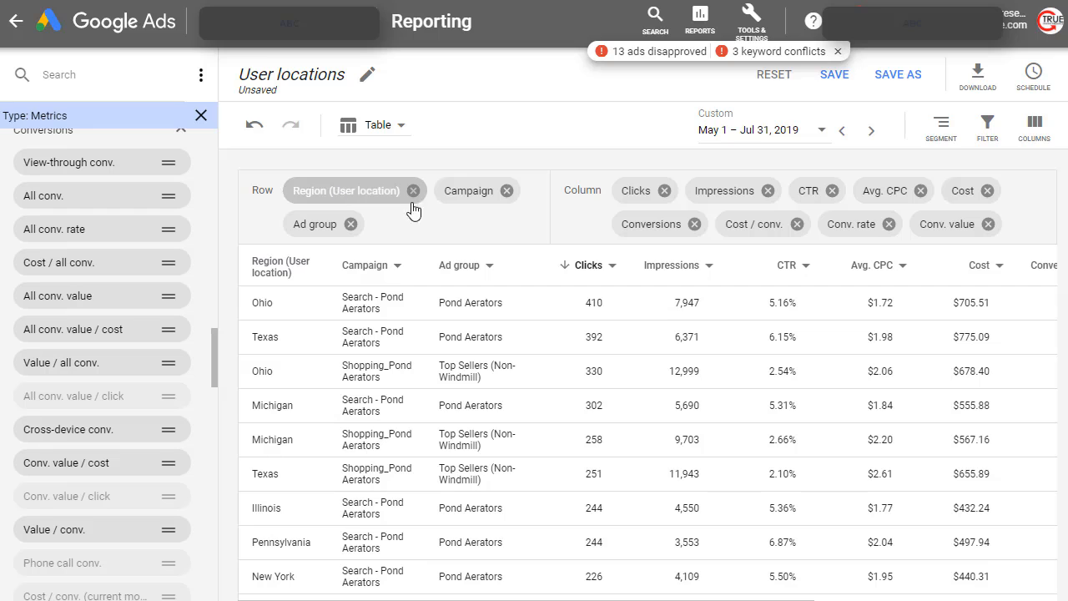
pyautogui.moveTo(479, 202); pyautogui.dragTo(338, 193)
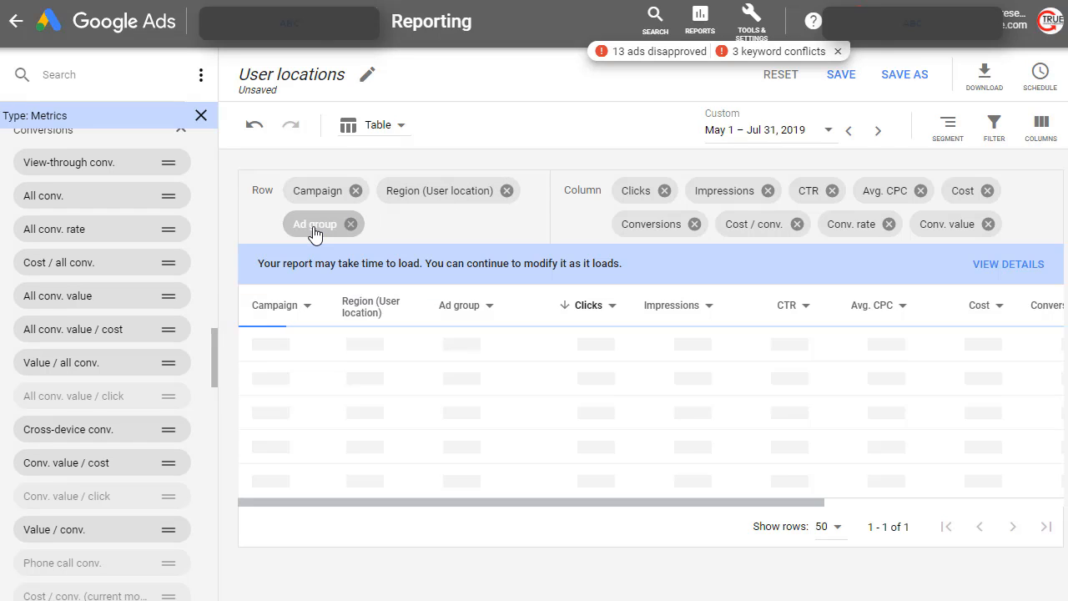
pyautogui.moveTo(377, 218); pyautogui.dragTo(407, 202)
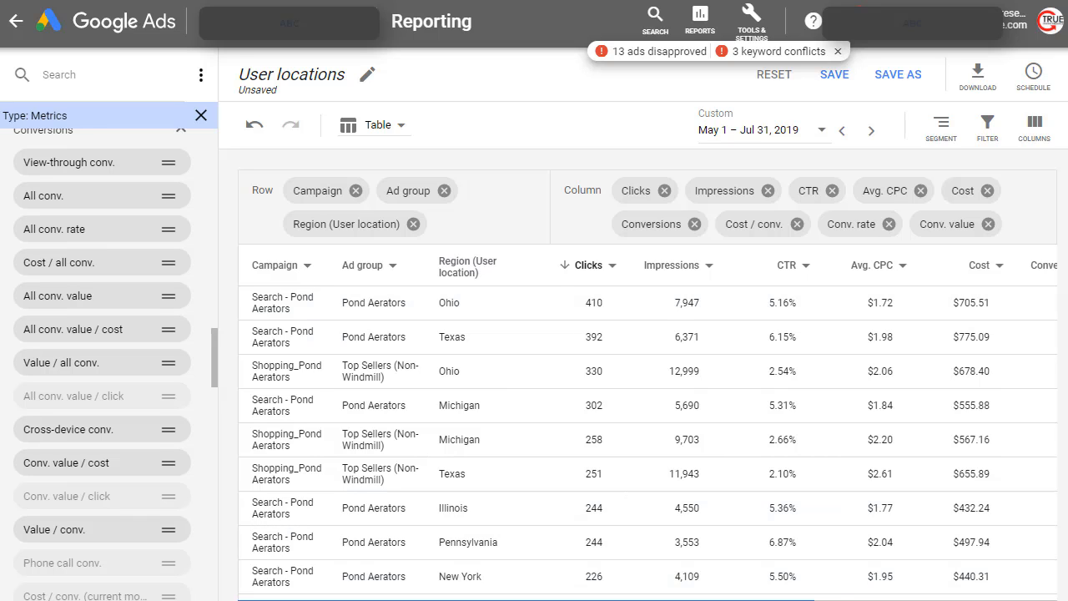
# Save the changes to the User locations report and download it as a .csv file
pyautogui.hscroll(5, 647, 423)
pyautogui.hscroll(3, 1027, 321)
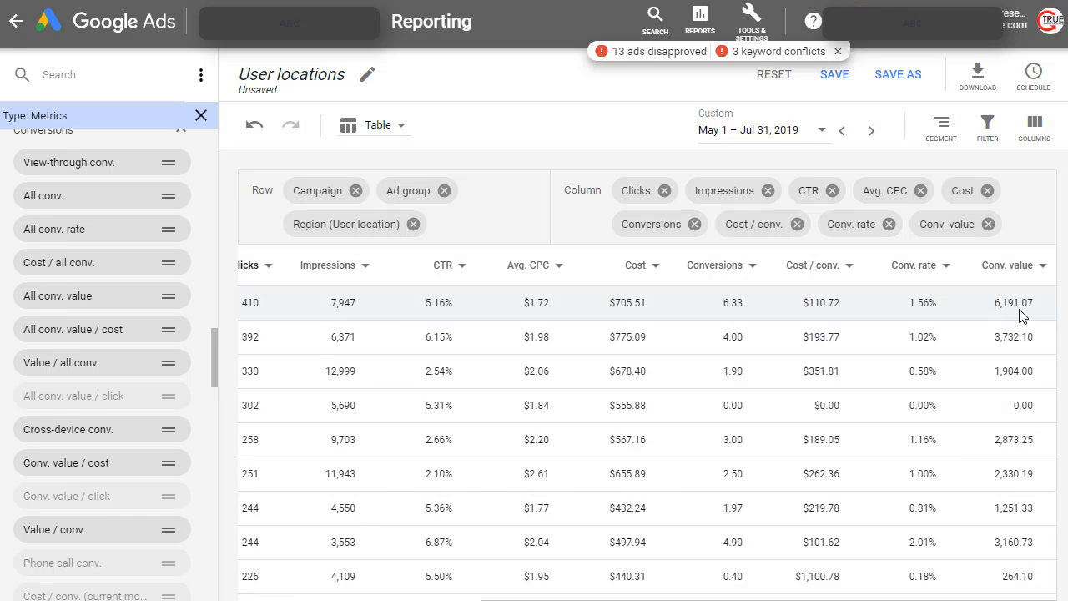
pyautogui.click(833, 77)
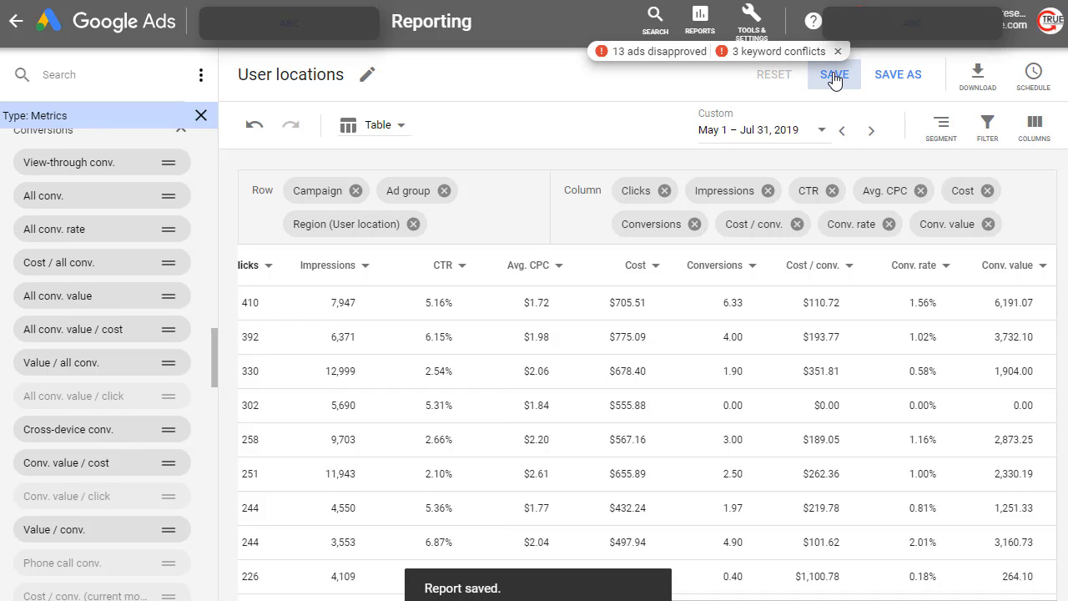
pyautogui.click(982, 81)
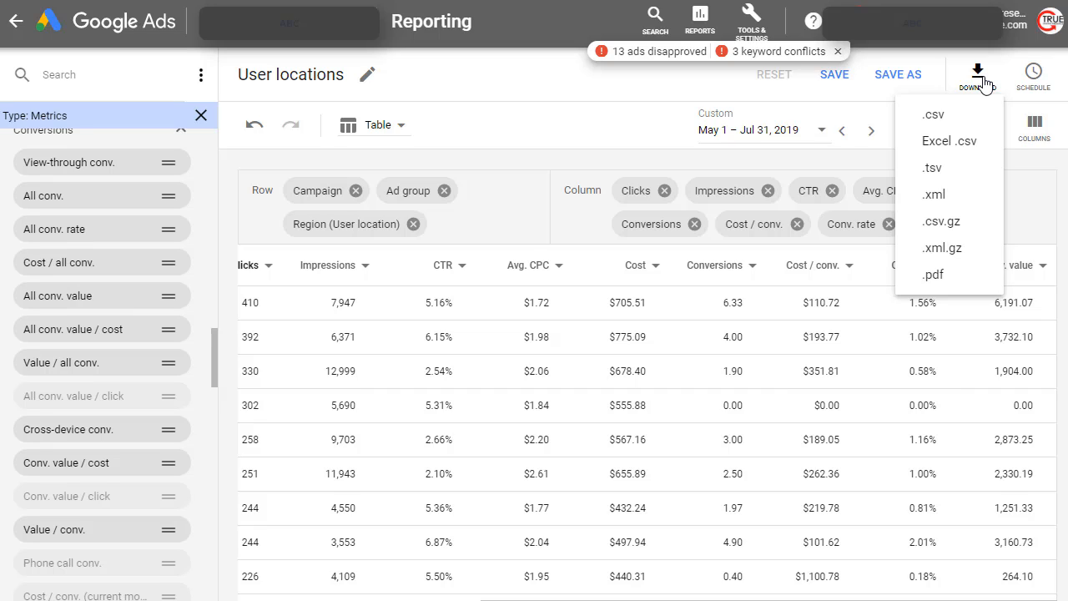
pyautogui.click(946, 116)
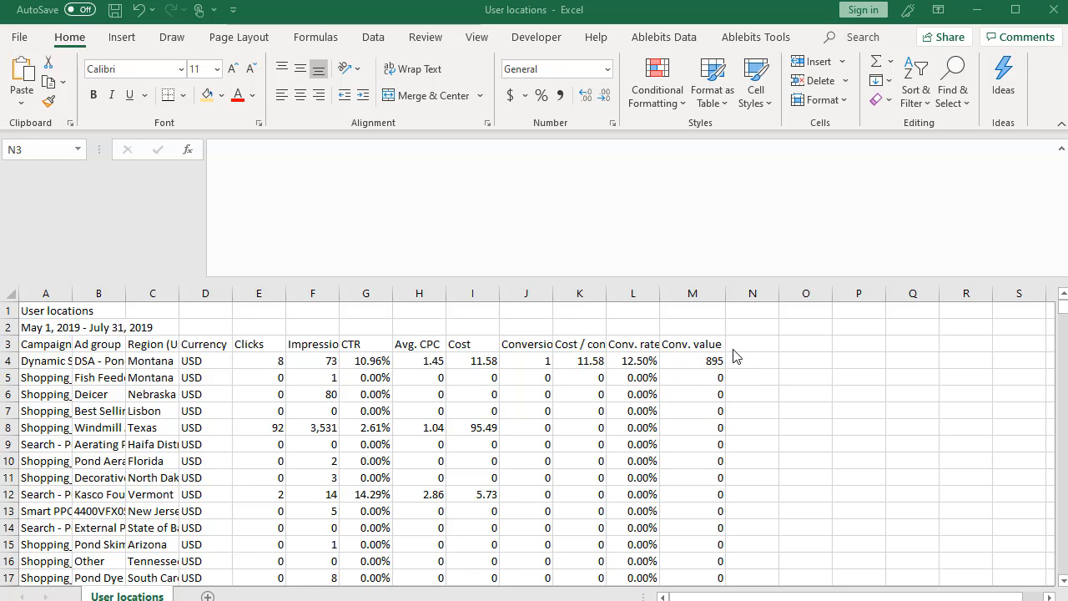
# In the exported report in Excel, fit the Campaign column to its contents and widen the Ad group column enough to read its names
pyautogui.doubleClick(74, 293)
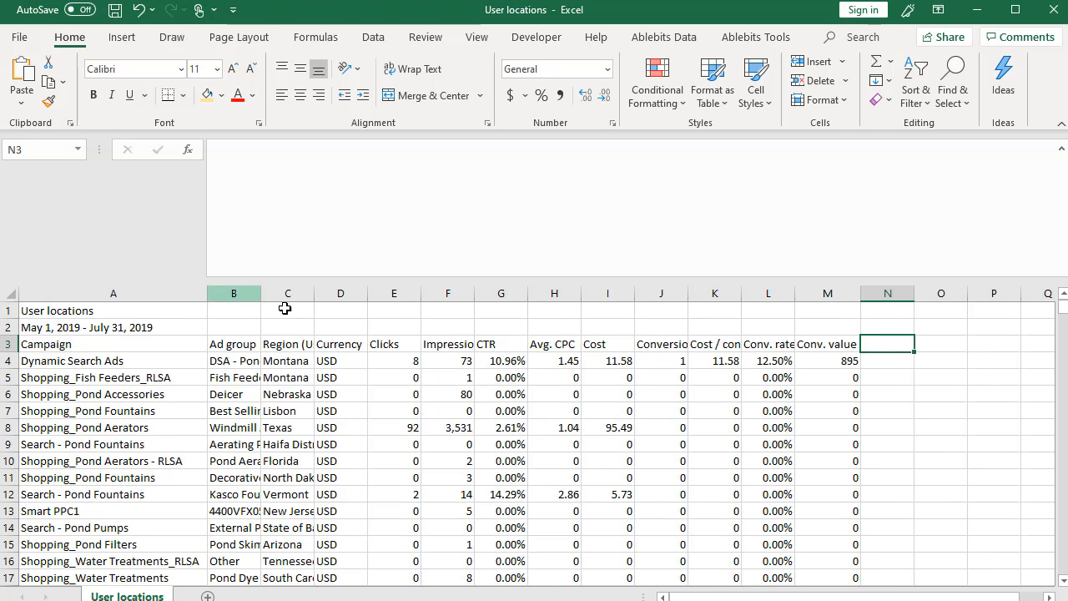
pyautogui.doubleClick(260, 293)
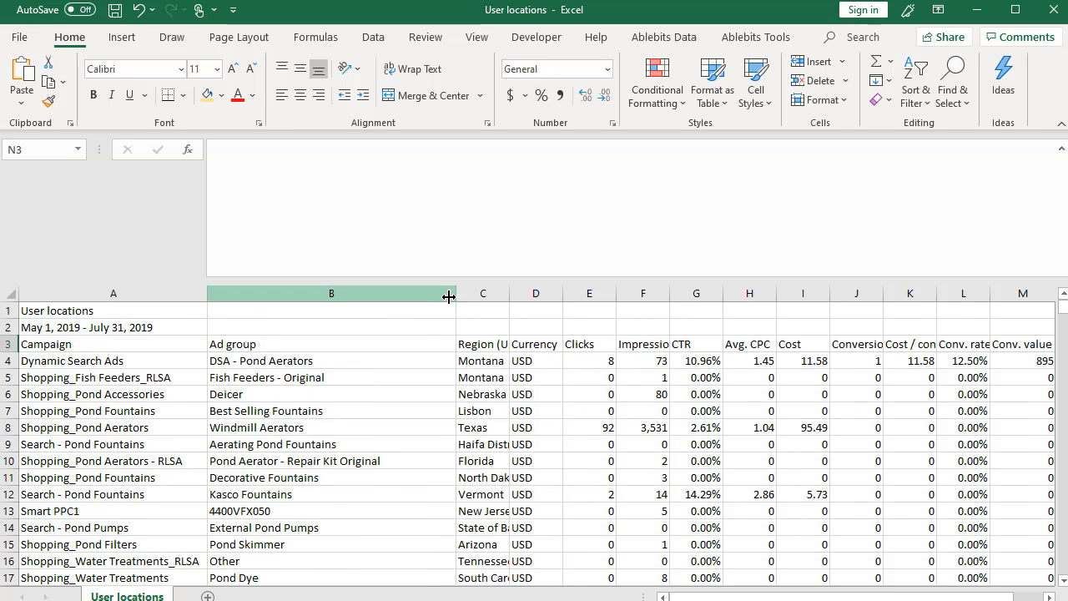
pyautogui.moveTo(449, 296); pyautogui.dragTo(407, 300)
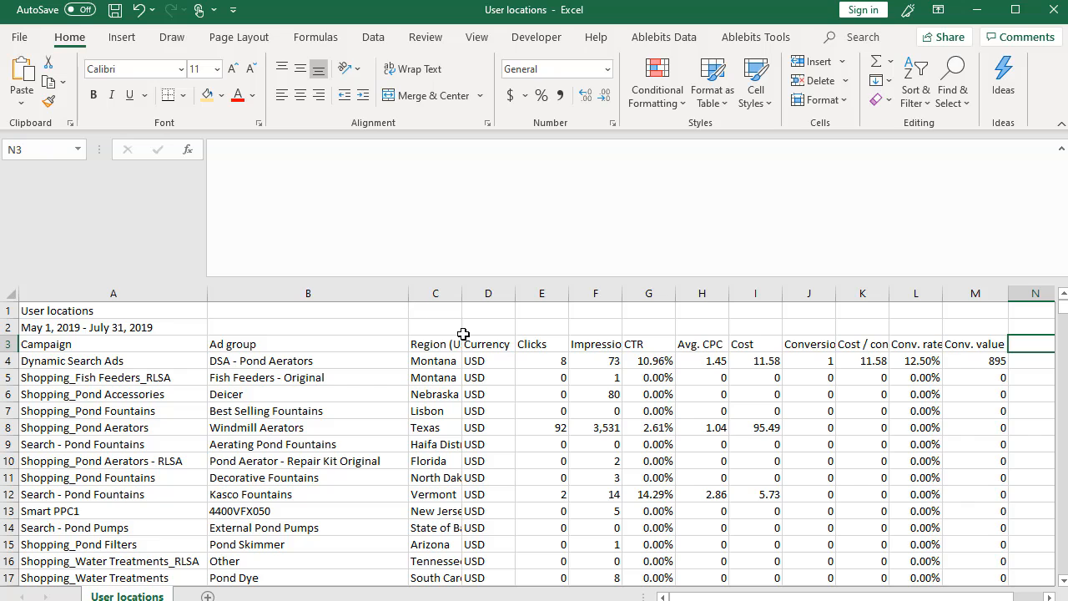
pyautogui.click(450, 363)
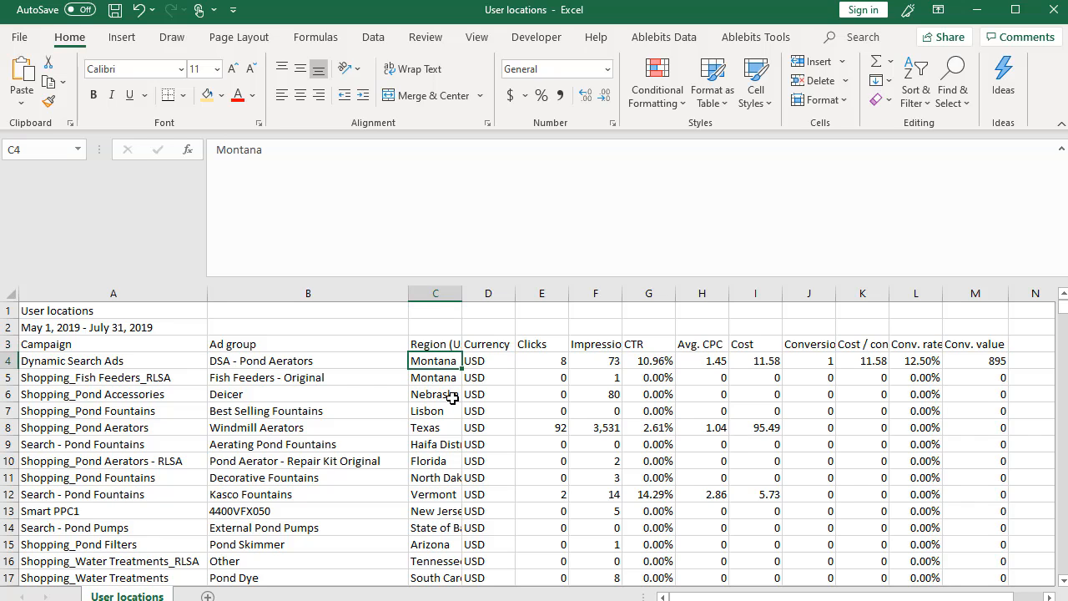
pyautogui.click(451, 397)
pyautogui.moveTo(451, 397); pyautogui.dragTo(885, 409)
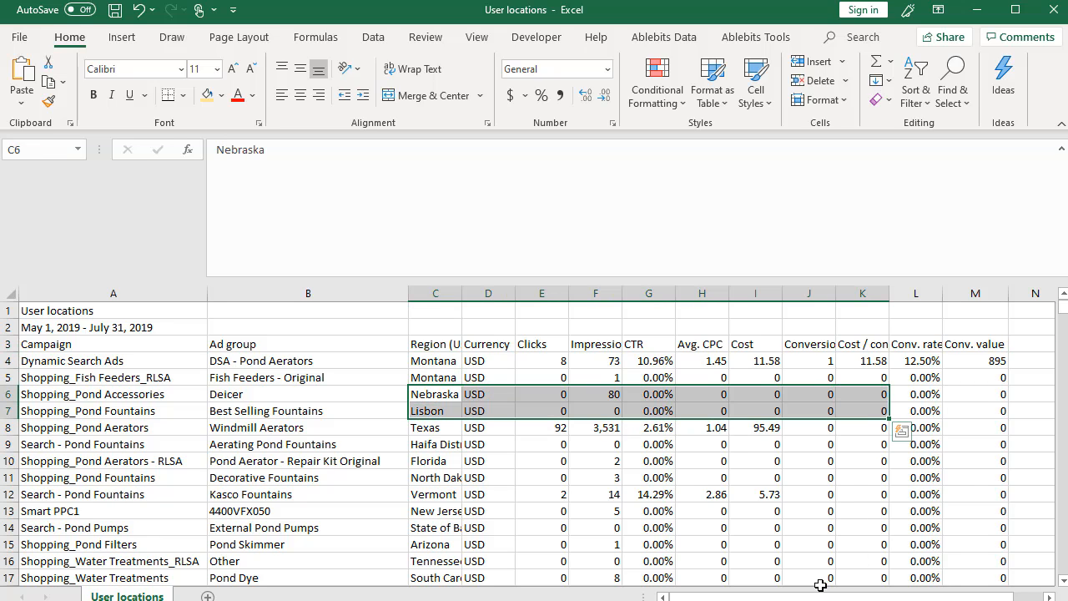
pyautogui.moveTo(817, 597); pyautogui.dragTo(829, 594)
pyautogui.click(101, 358)
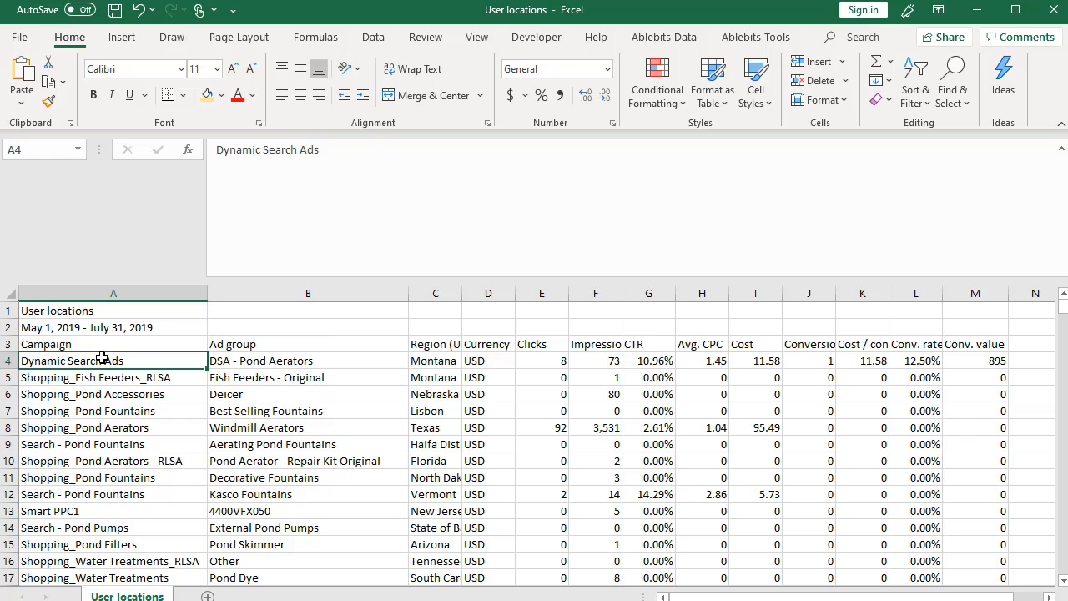
# Select all report data from A4 down and set its sort to Cost, Largest to Smallest
pyautogui.hotkey('ctrl', 'shift', 'End')
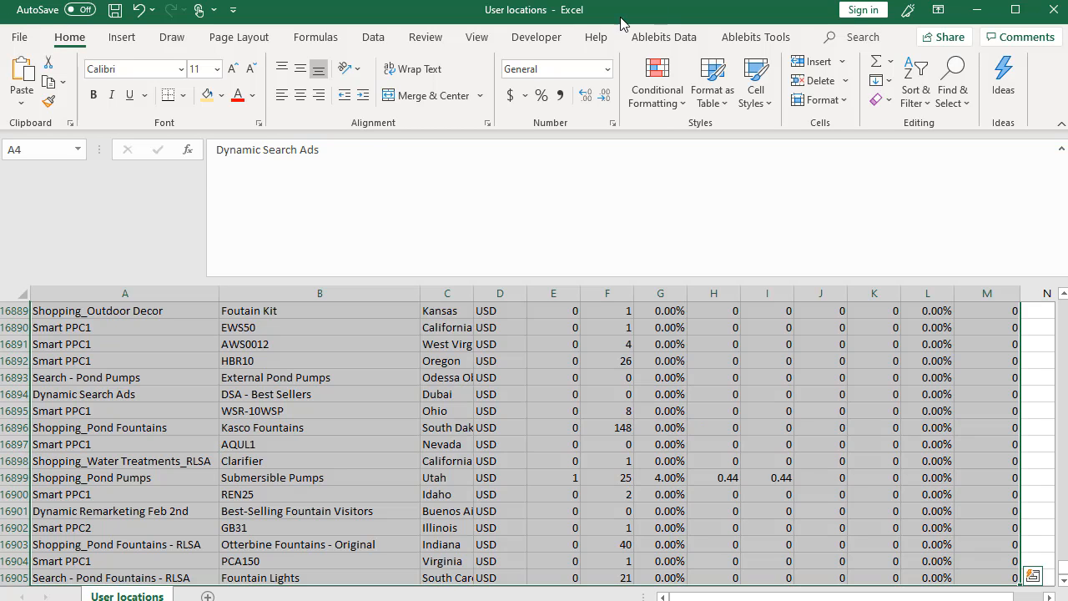
pyautogui.click(373, 37)
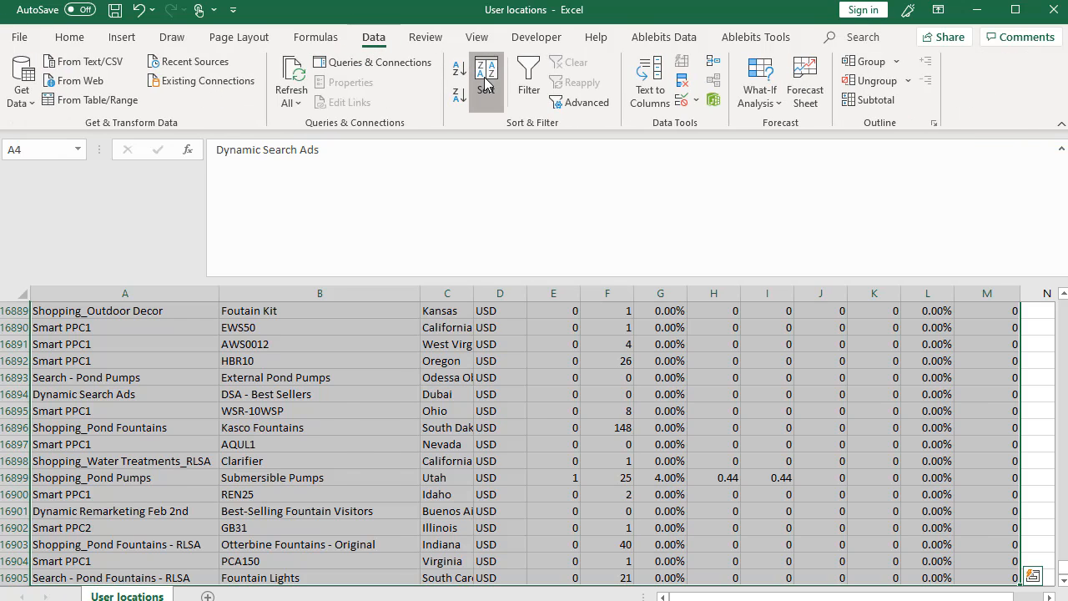
pyautogui.click(486, 79)
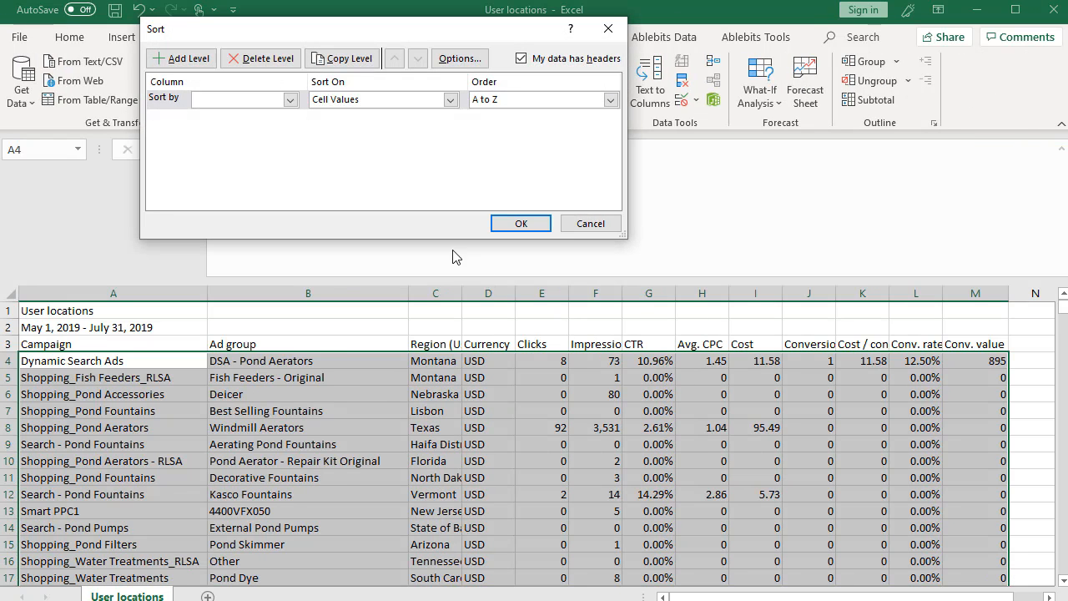
pyautogui.click(241, 99)
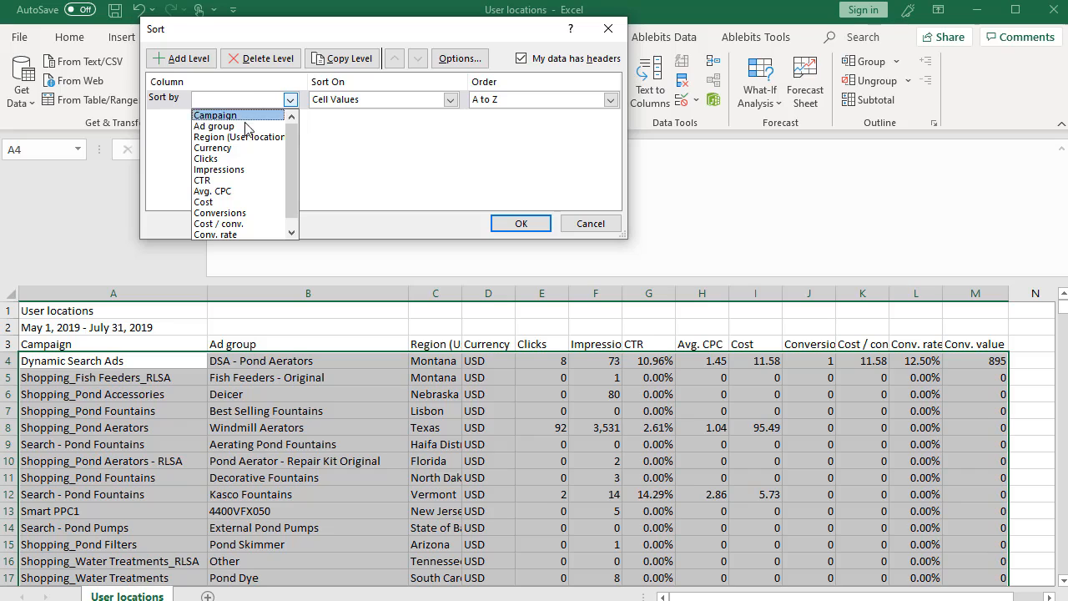
pyautogui.click(256, 202)
pyautogui.click(518, 102)
pyautogui.click(518, 126)
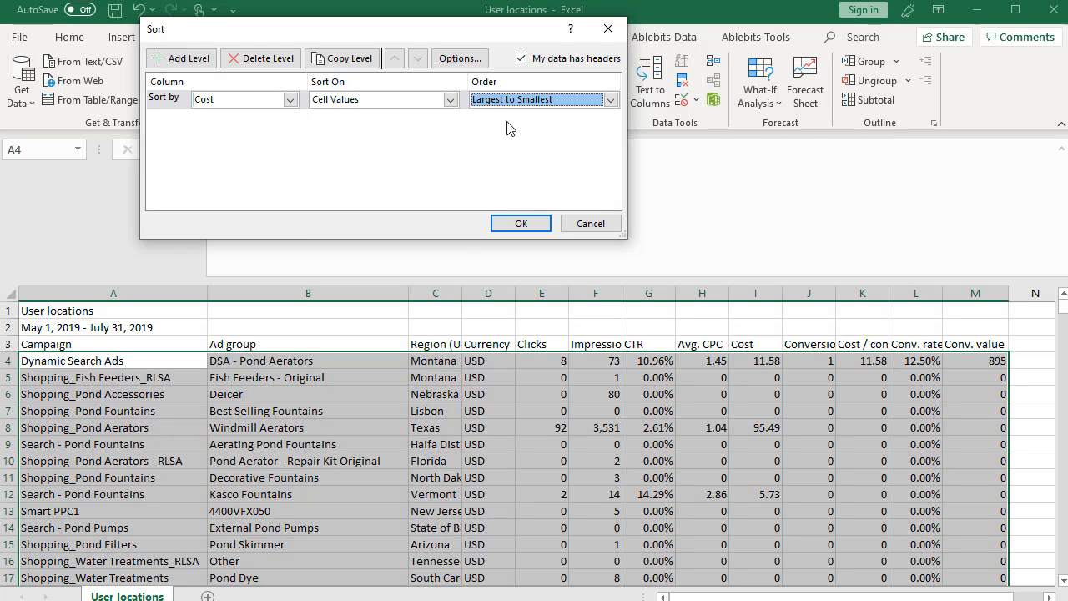
# Add a second sort level on Conversions, Largest to Smallest, and apply the sort
pyautogui.click(200, 58)
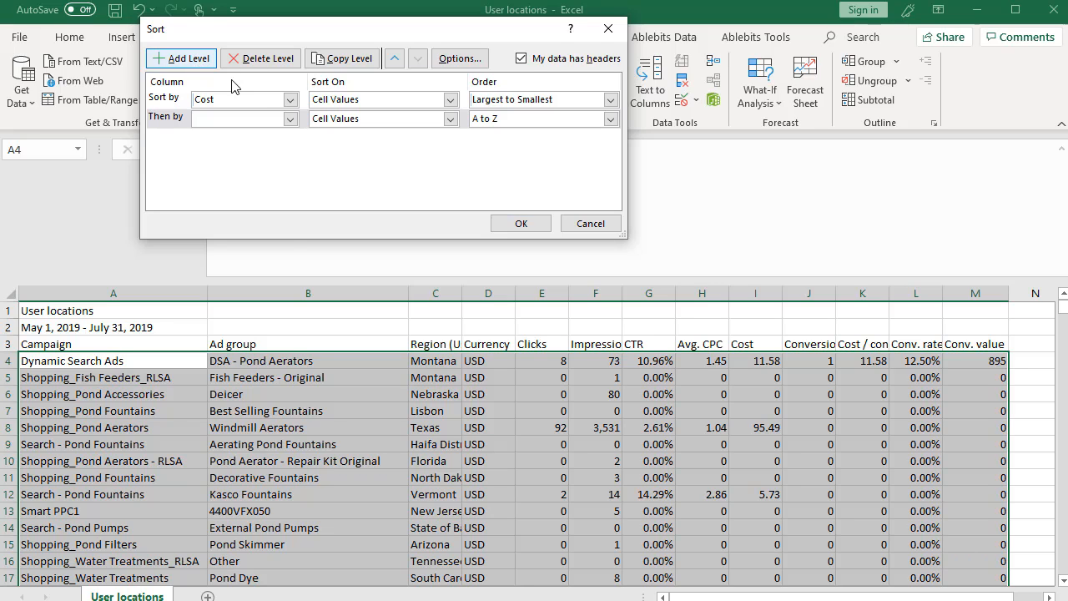
pyautogui.click(283, 119)
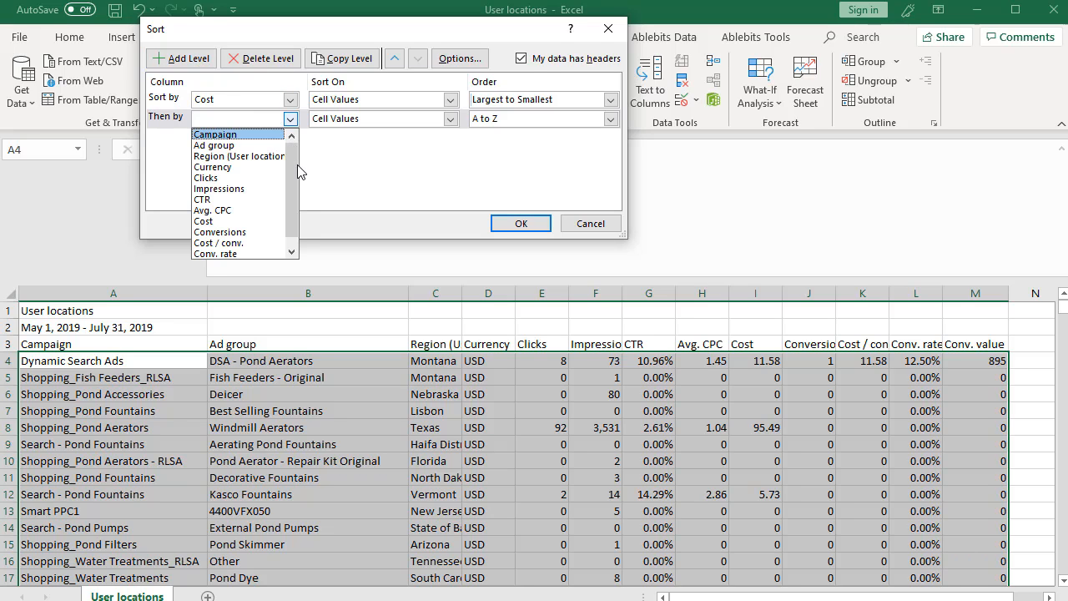
pyautogui.click(254, 232)
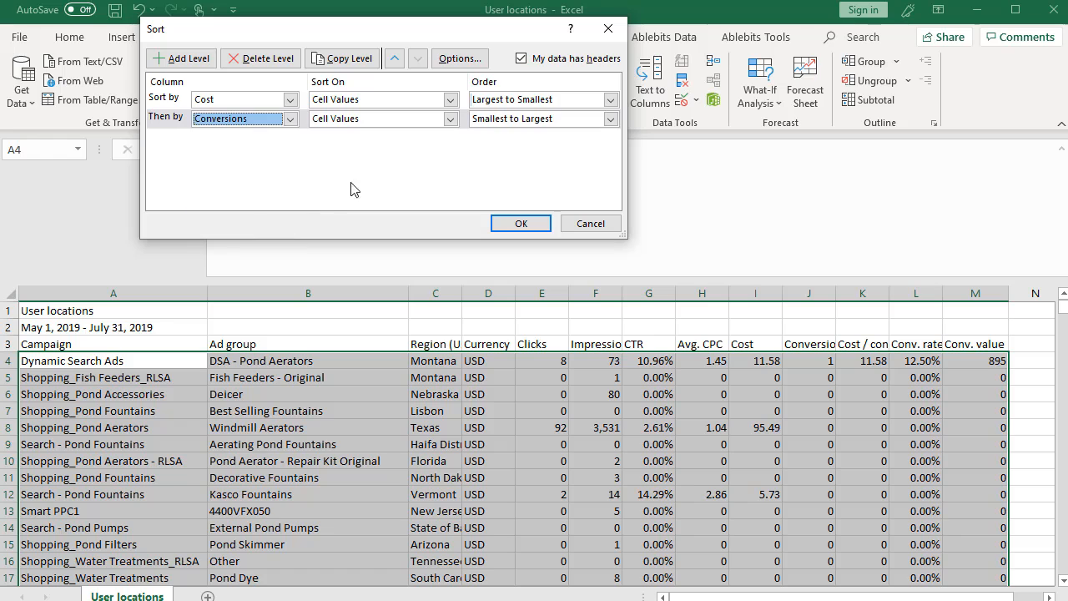
pyautogui.click(522, 121)
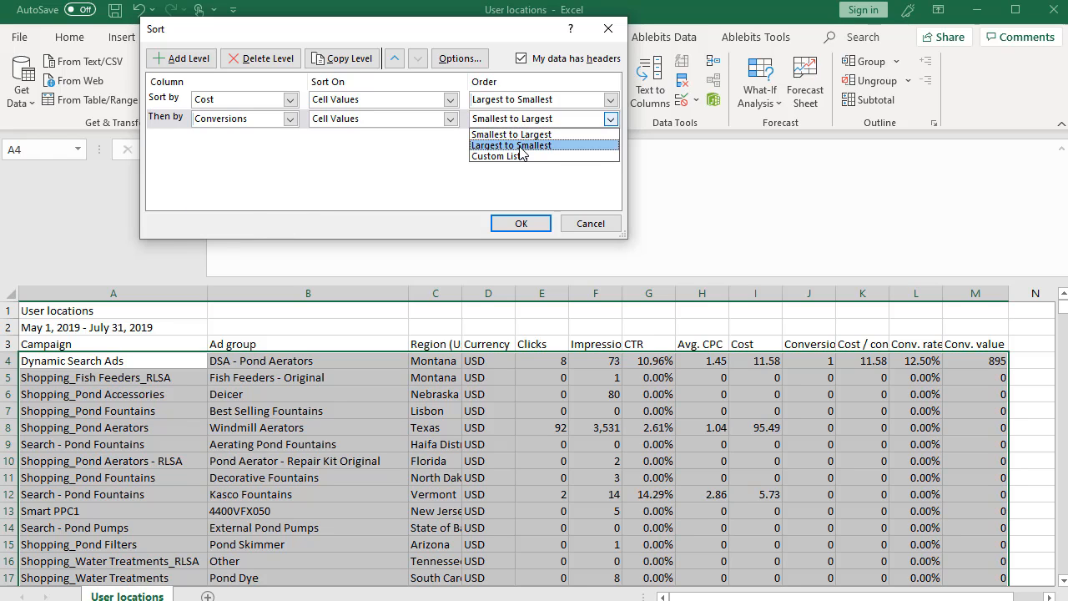
pyautogui.click(519, 141)
pyautogui.click(541, 232)
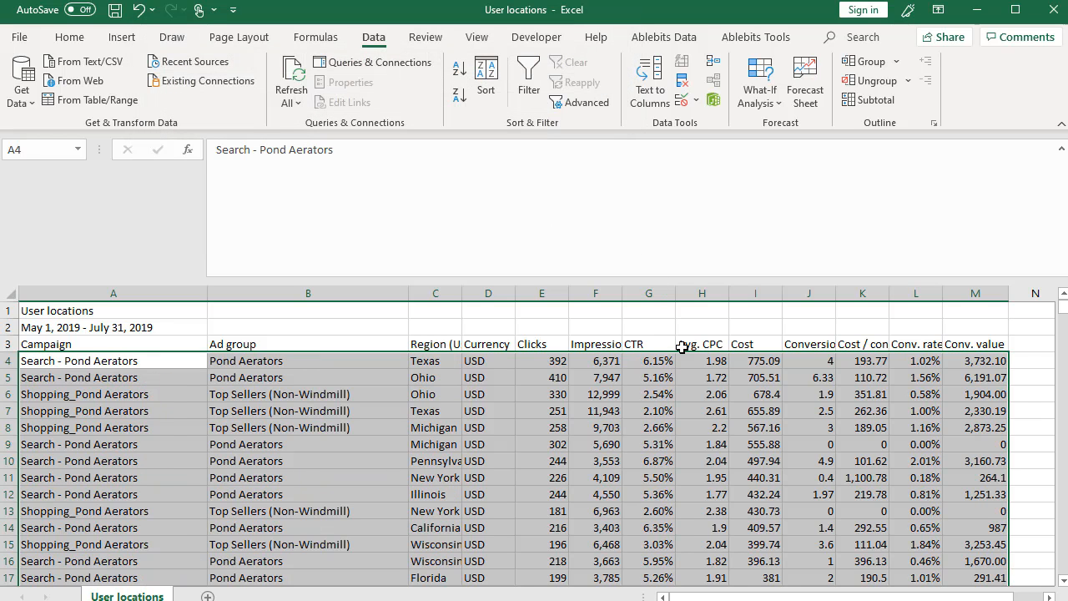
# Delete the zero-conversion rows 245 to 248 from the sorted report
pyautogui.click(602, 383)
pyautogui.middleClick(781, 349)
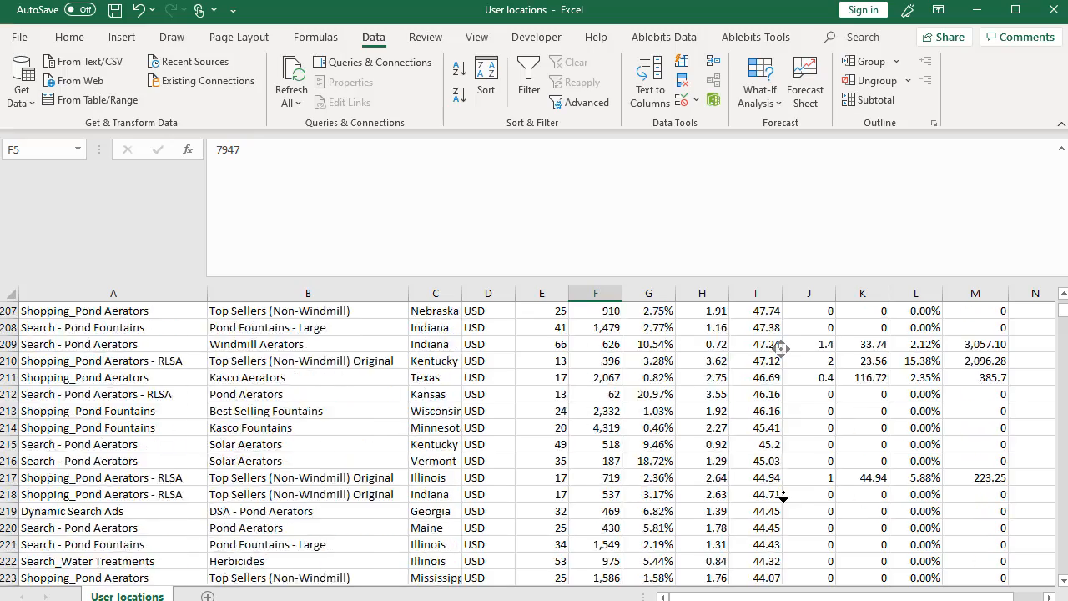
pyautogui.middleClick(781, 491)
pyautogui.middleClick(790, 407)
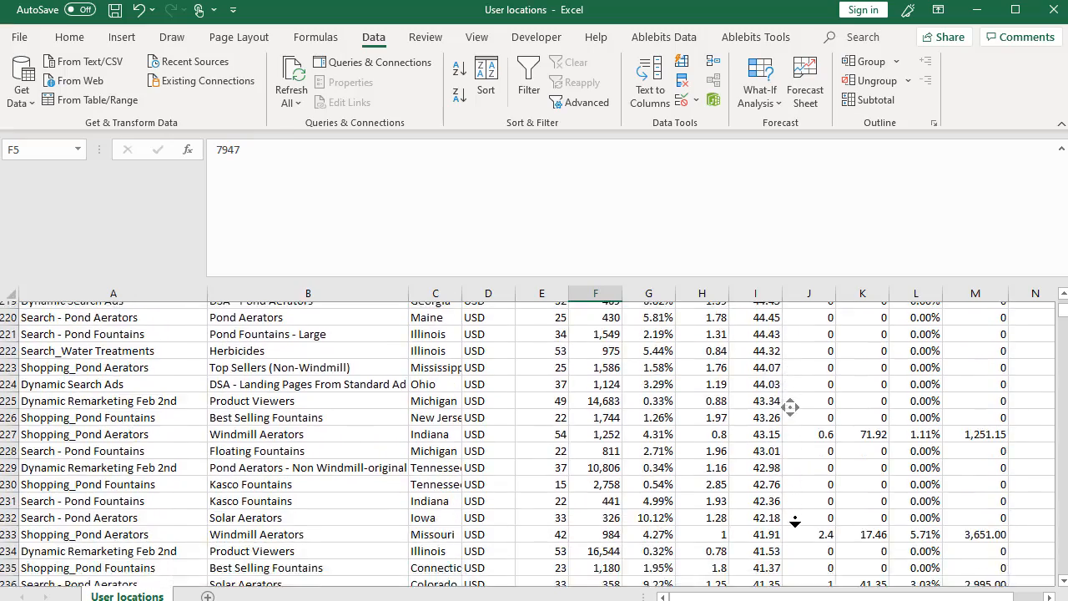
pyautogui.middleClick(794, 528)
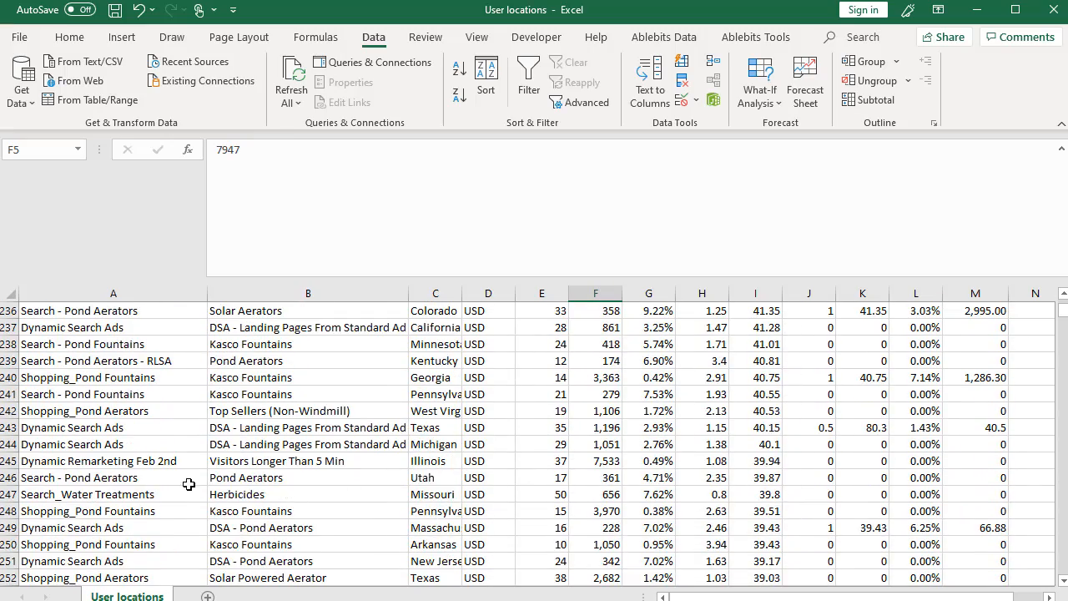
pyautogui.moveTo(12, 460); pyautogui.dragTo(69, 510)
pyautogui.click(122, 489)
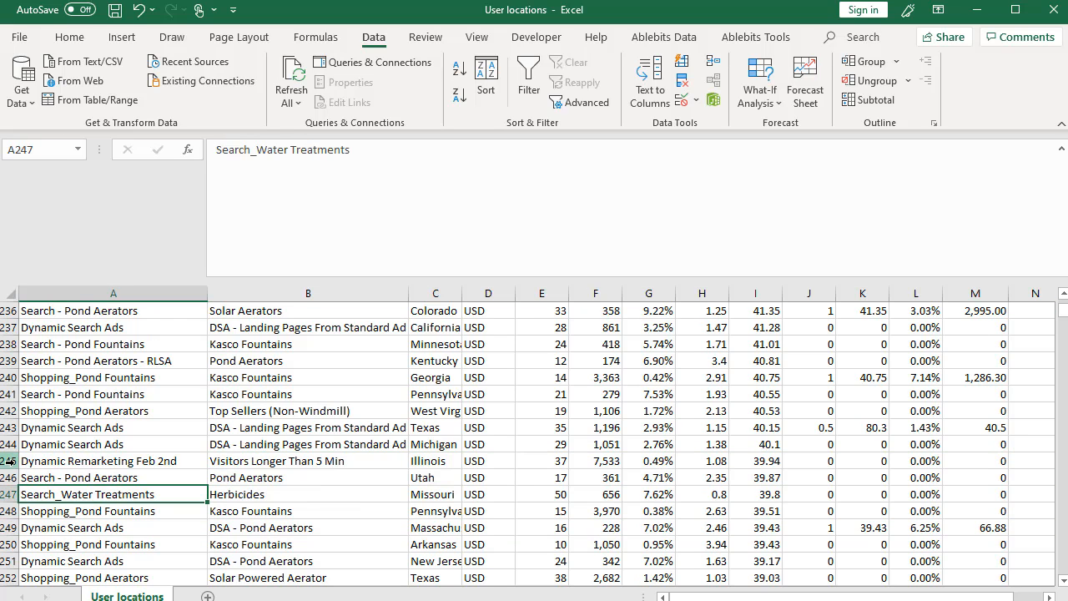
pyautogui.moveTo(11, 461); pyautogui.dragTo(90, 511)
pyautogui.rightClick(514, 466)
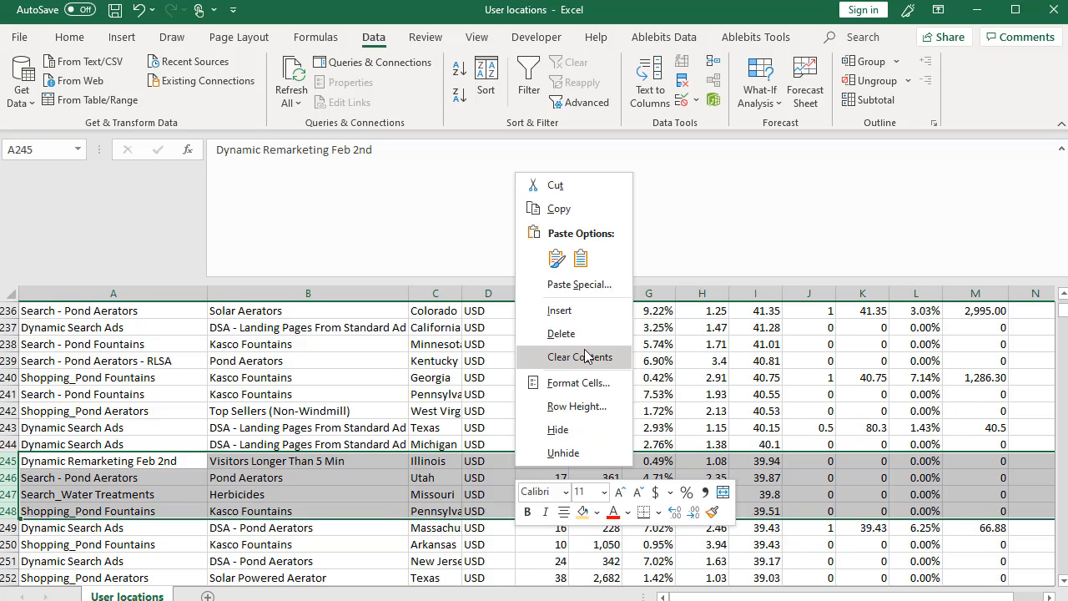
pyautogui.click(525, 334)
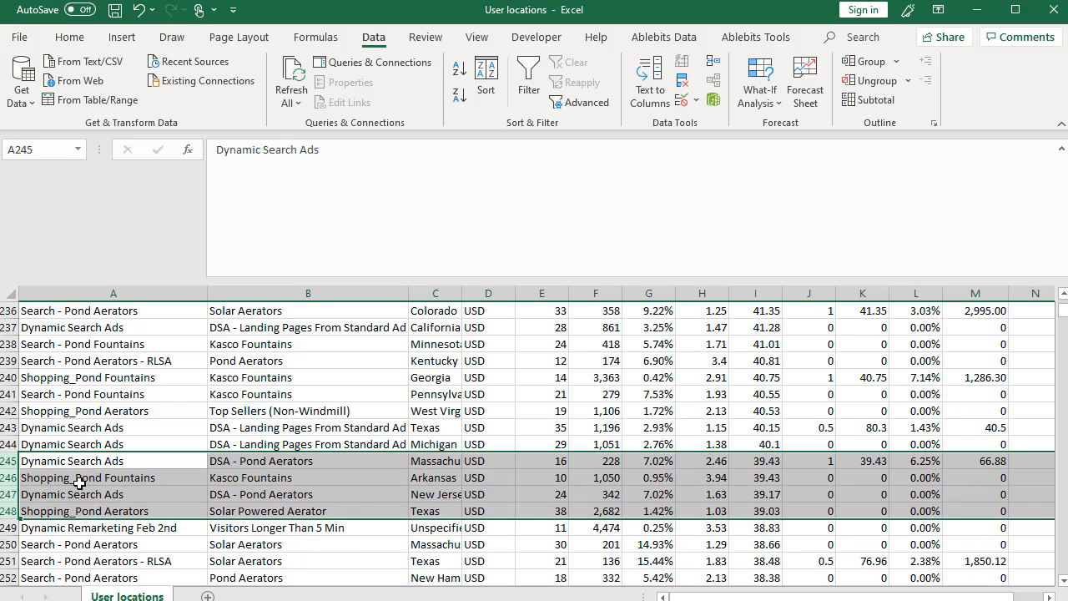
# Delete the next block of zero-conversion rows, 246 to 250
pyautogui.moveTo(9, 477); pyautogui.dragTo(125, 542)
pyautogui.rightClick(578, 512)
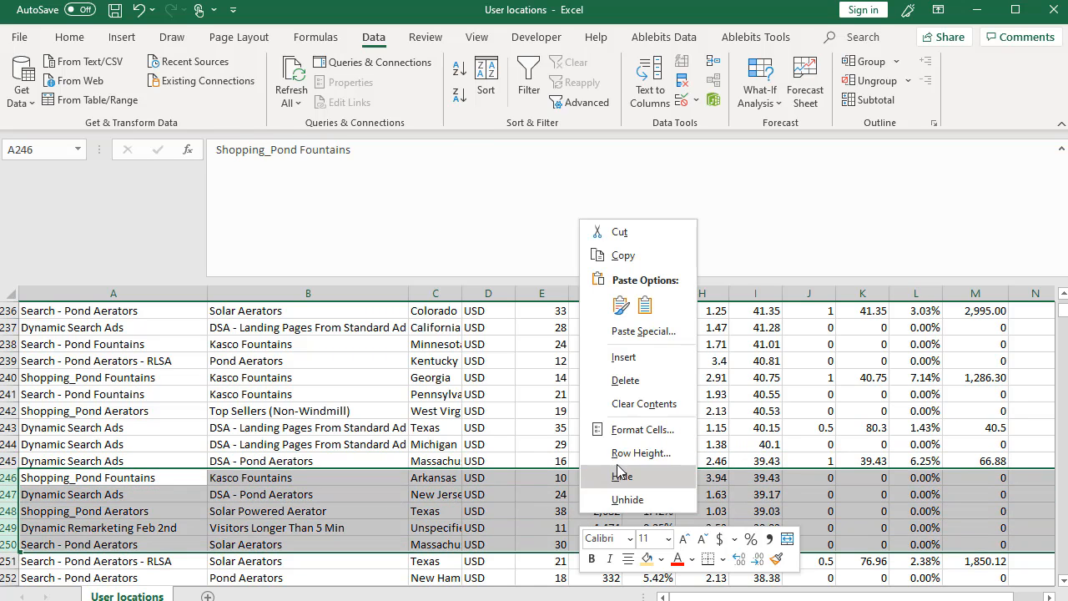
pyautogui.click(621, 380)
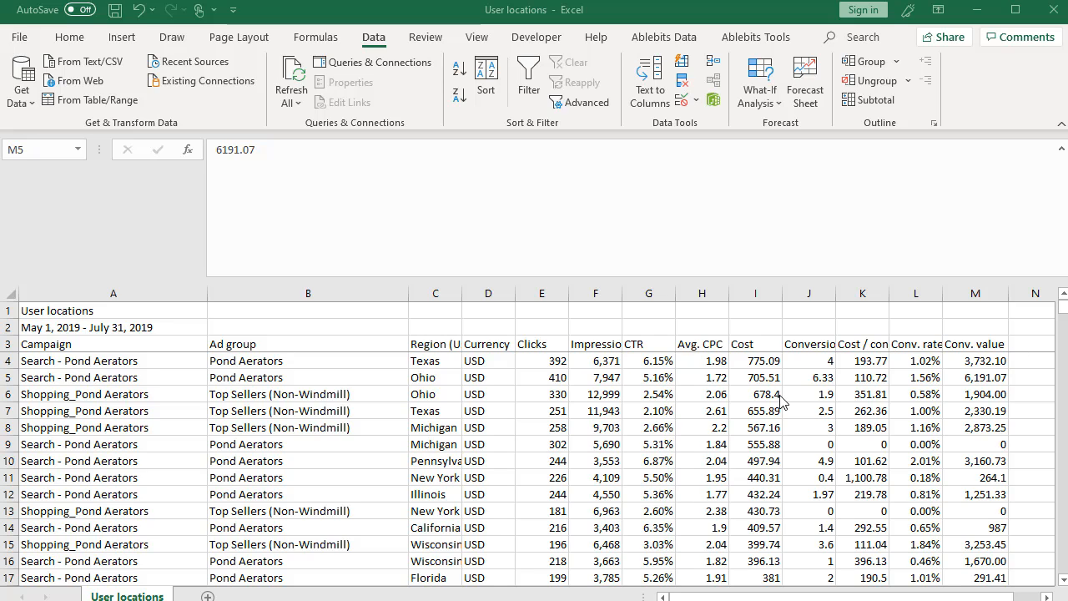
# Add the column heading ROAS in N3, beside Conv. value
pyautogui.click(343, 363)
pyautogui.click(426, 360)
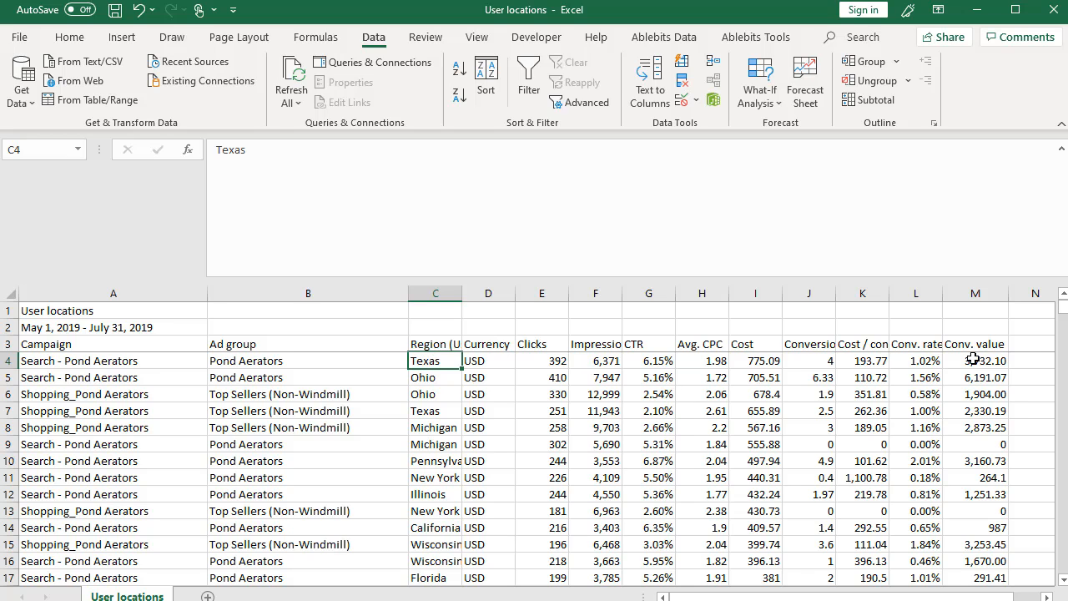
pyautogui.click(1022, 345)
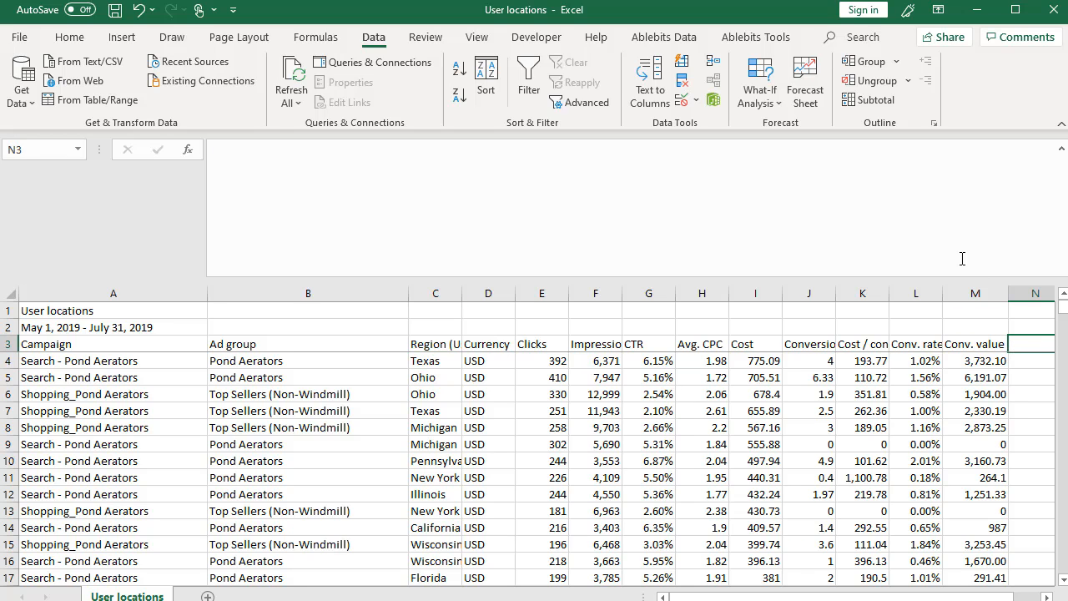
pyautogui.write('ROAS')
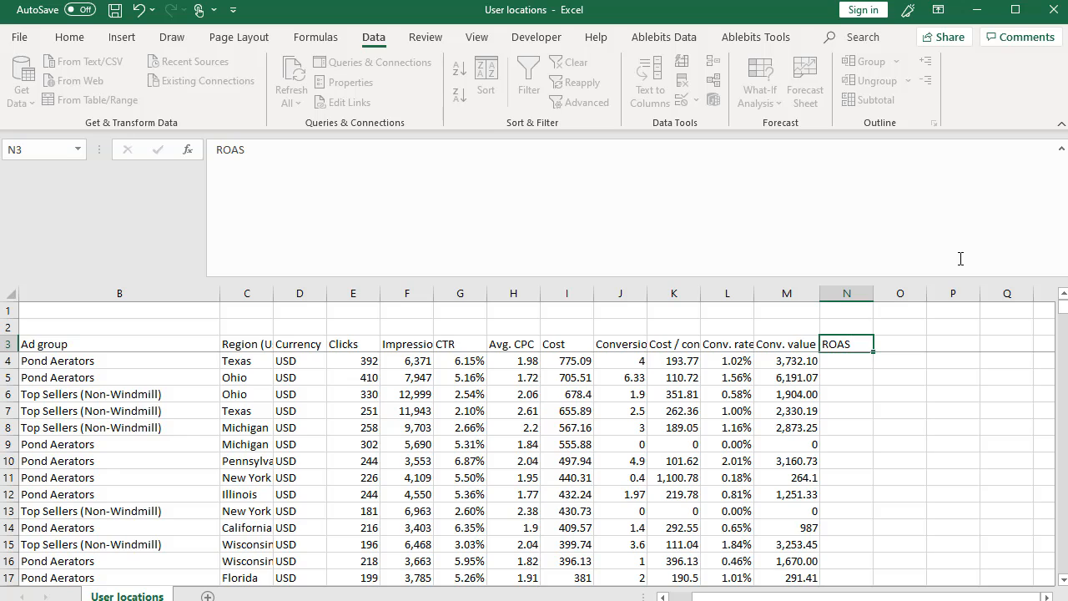
# Calculate ROAS in N4 as conversion value divided by cost with the formula =M4/I4
pyautogui.press('Down')
pyautogui.write('=')
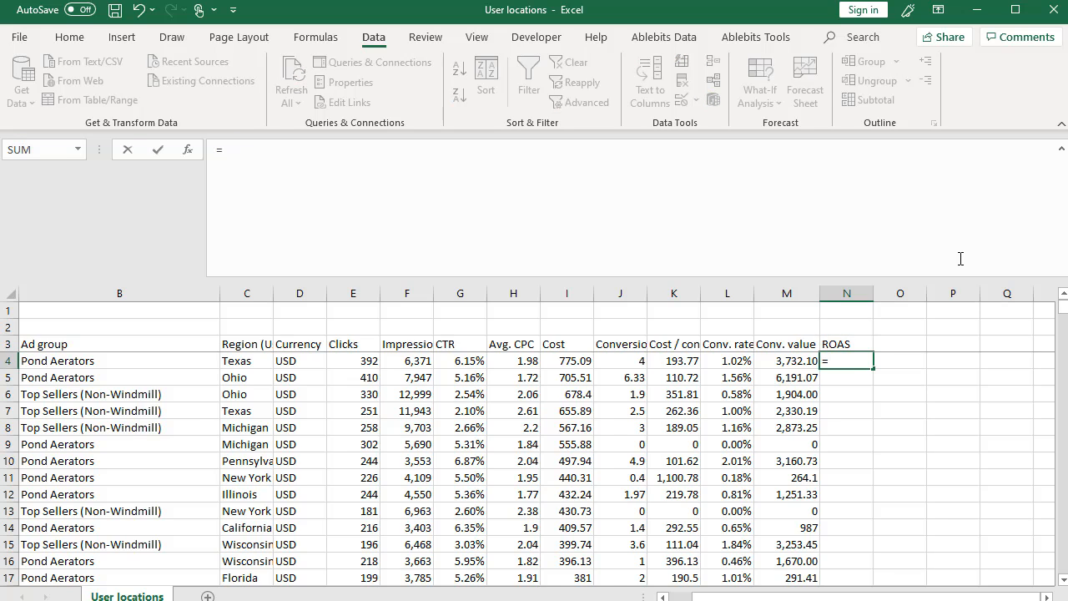
pyautogui.click(789, 361)
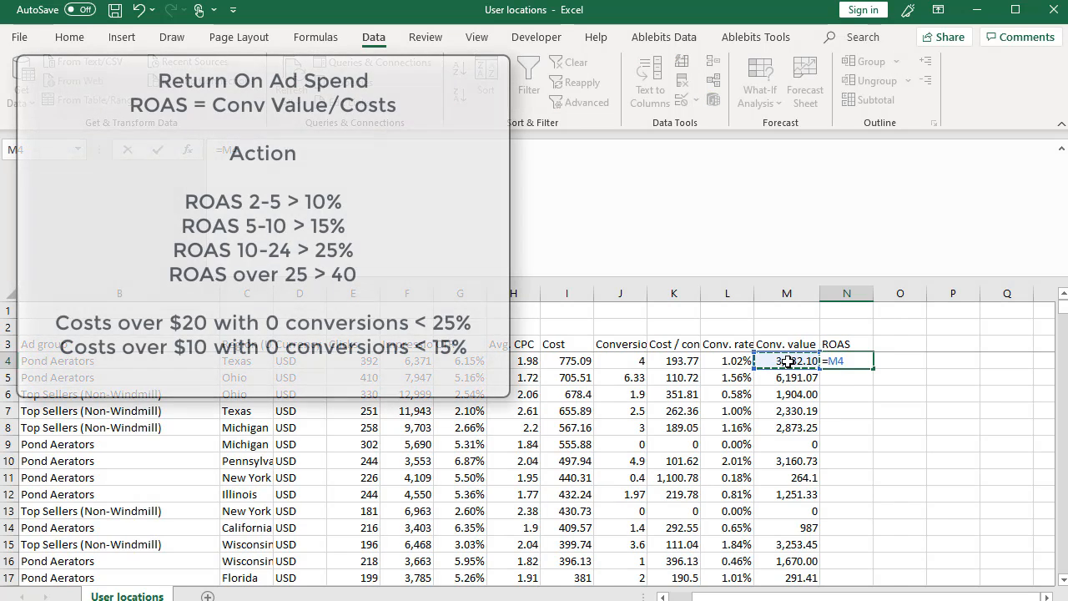
pyautogui.write('/')
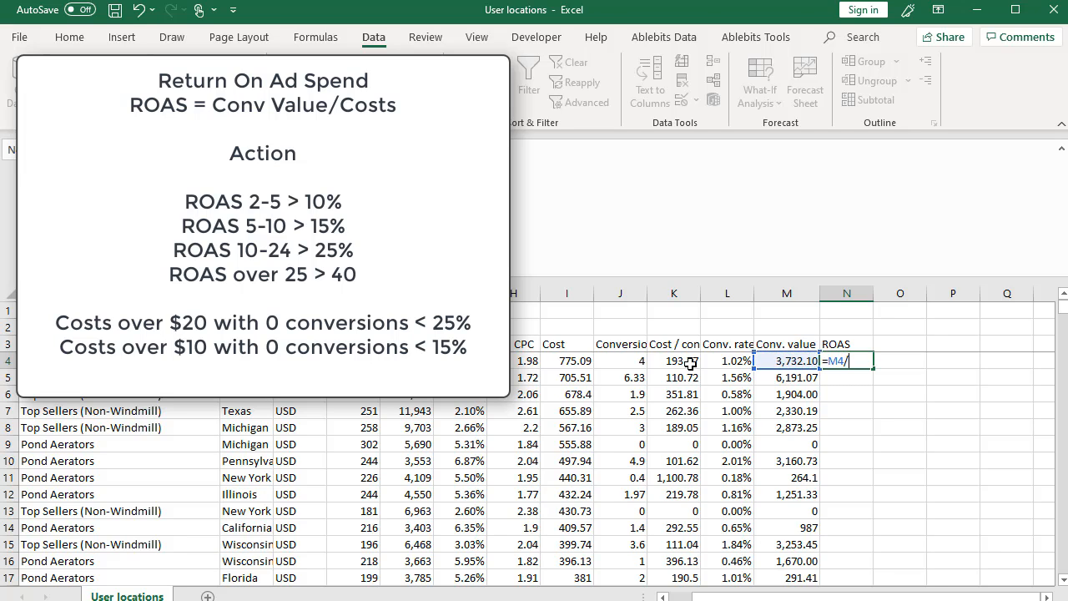
pyautogui.click(578, 365)
pyautogui.press('Return')
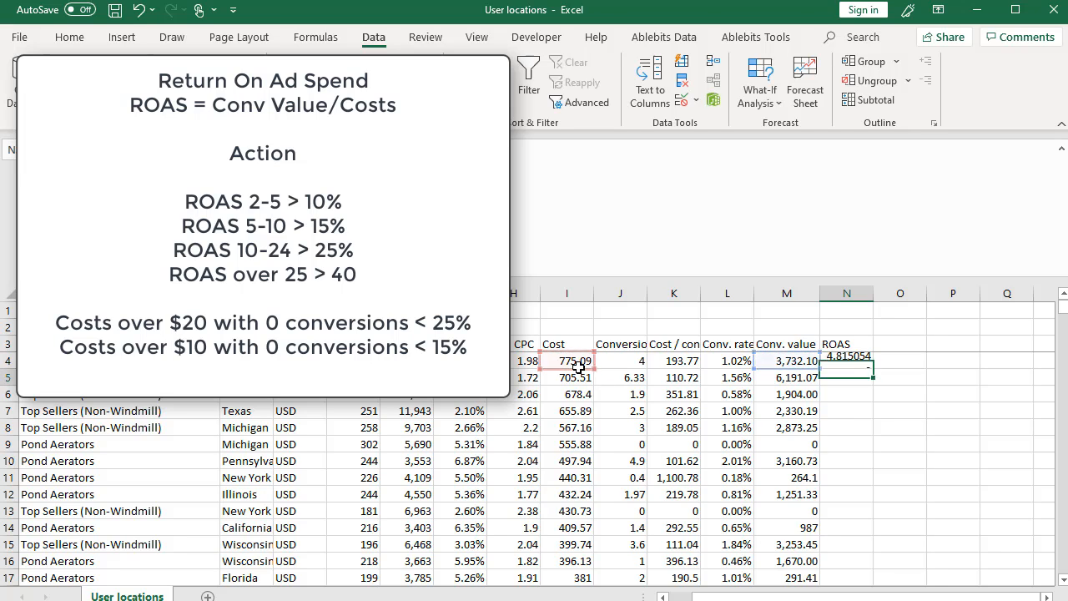
# Format the ROAS cell N4 as Number with 2 decimal places and copy it down column N to row 327
pyautogui.click(846, 360)
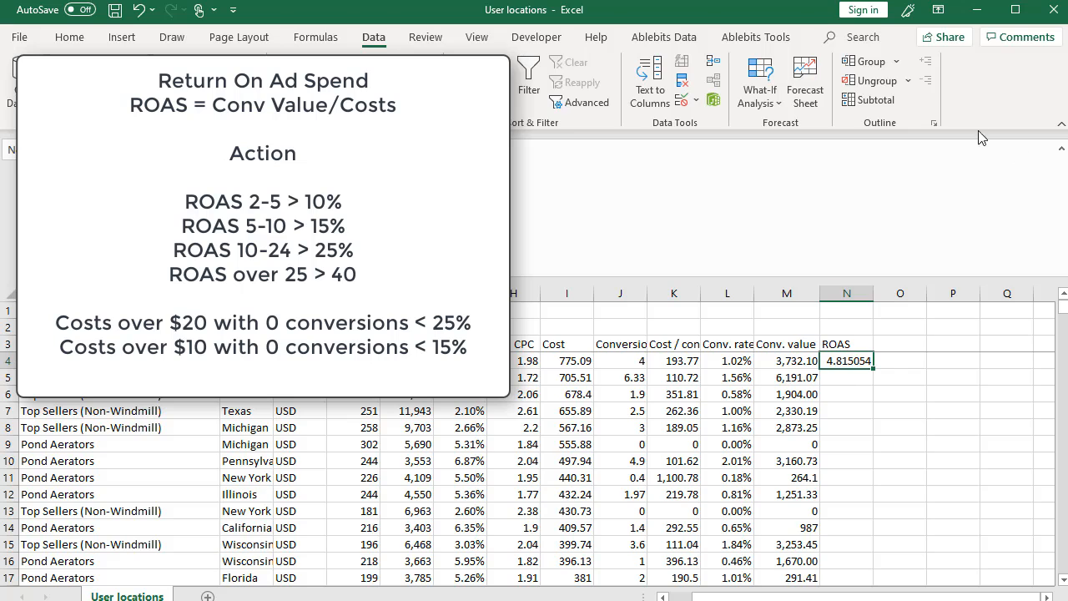
pyautogui.rightClick(848, 373)
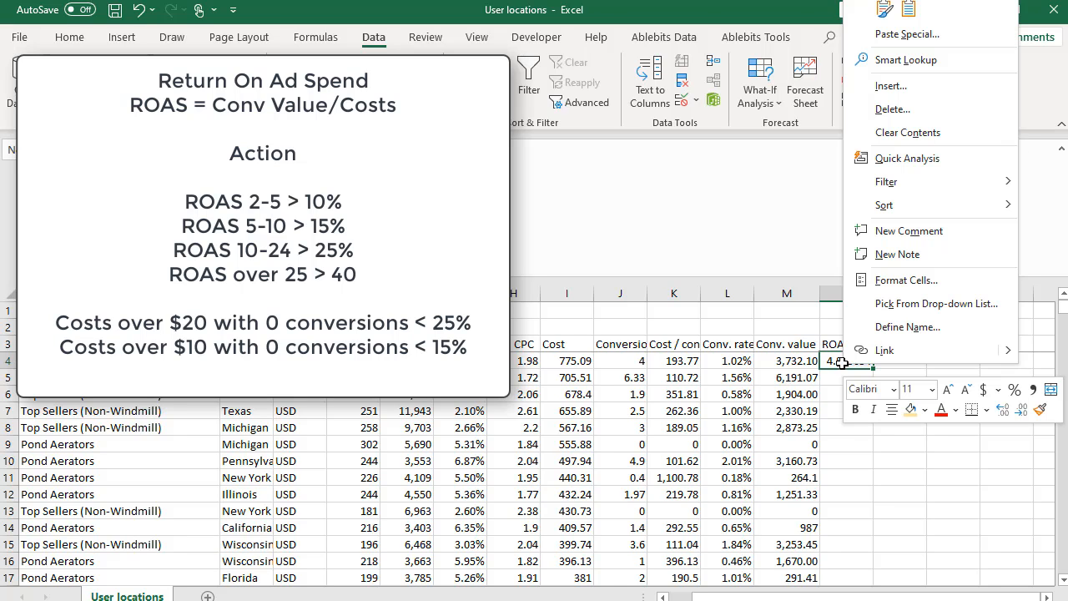
pyautogui.click(901, 280)
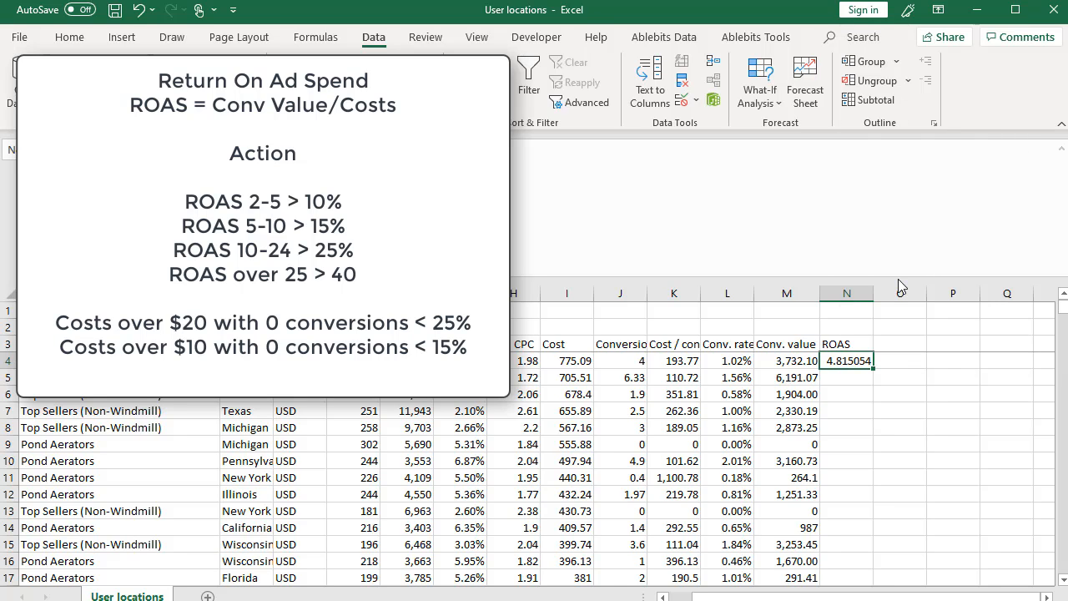
pyautogui.click(706, 106)
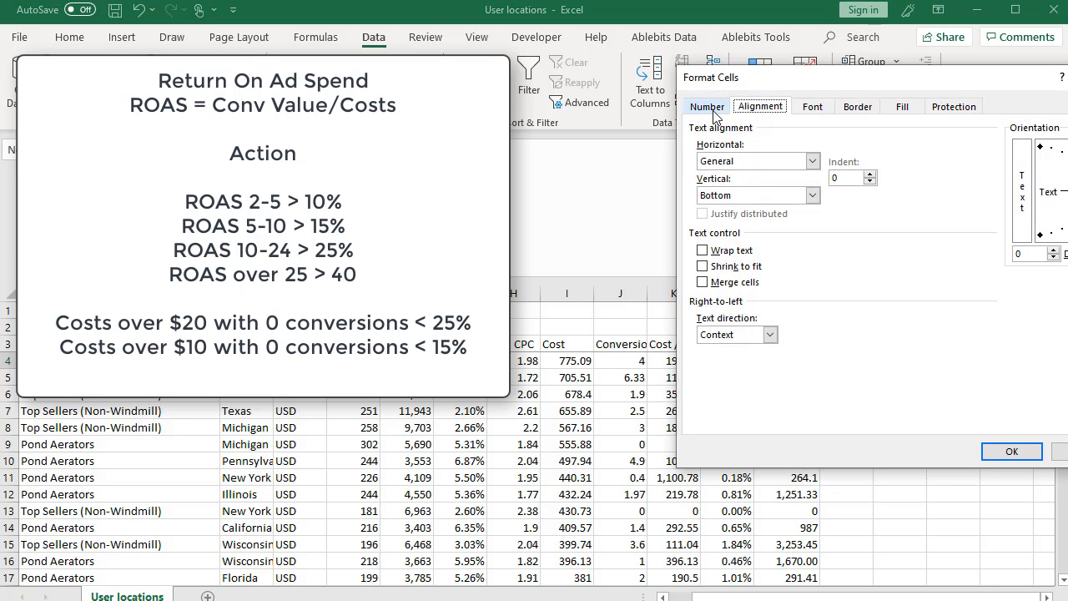
pyautogui.click(709, 153)
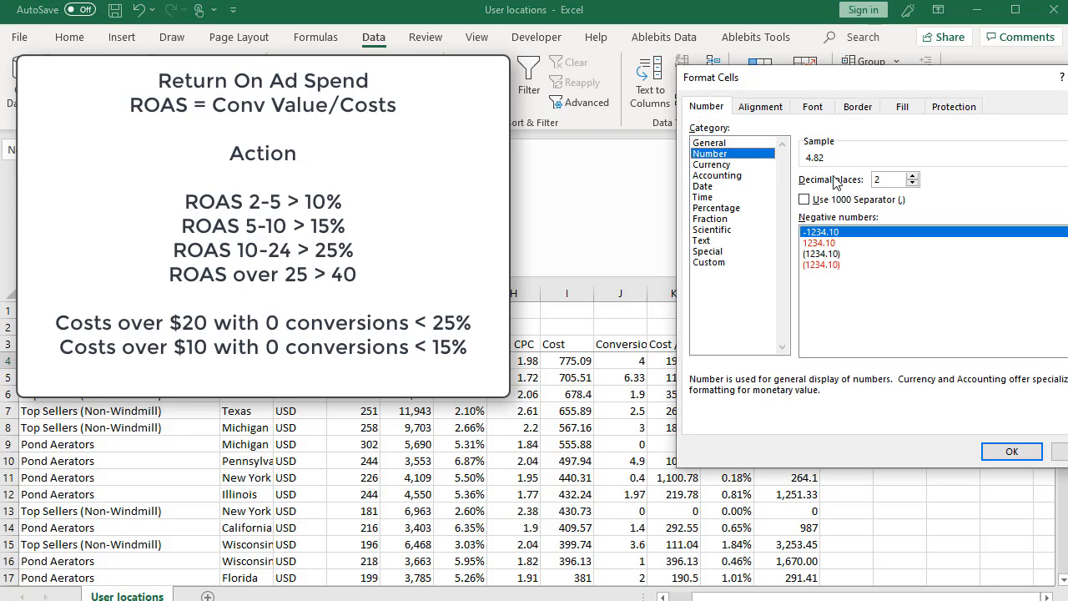
pyautogui.click(1010, 451)
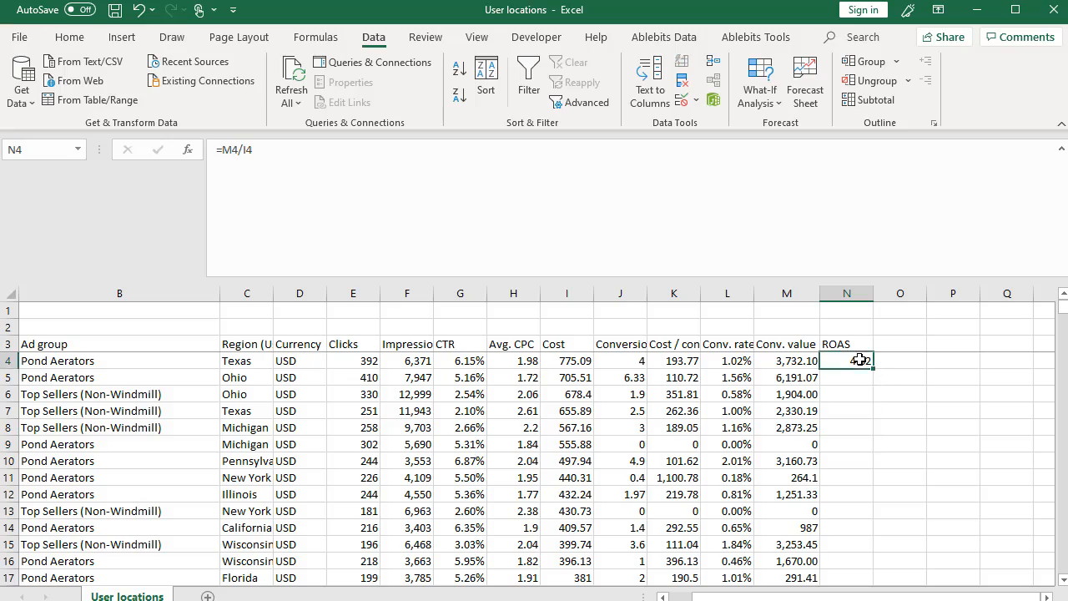
pyautogui.moveTo(856, 379); pyautogui.dragTo(835, 543)
pyautogui.hotkey('ctrl', 'v')
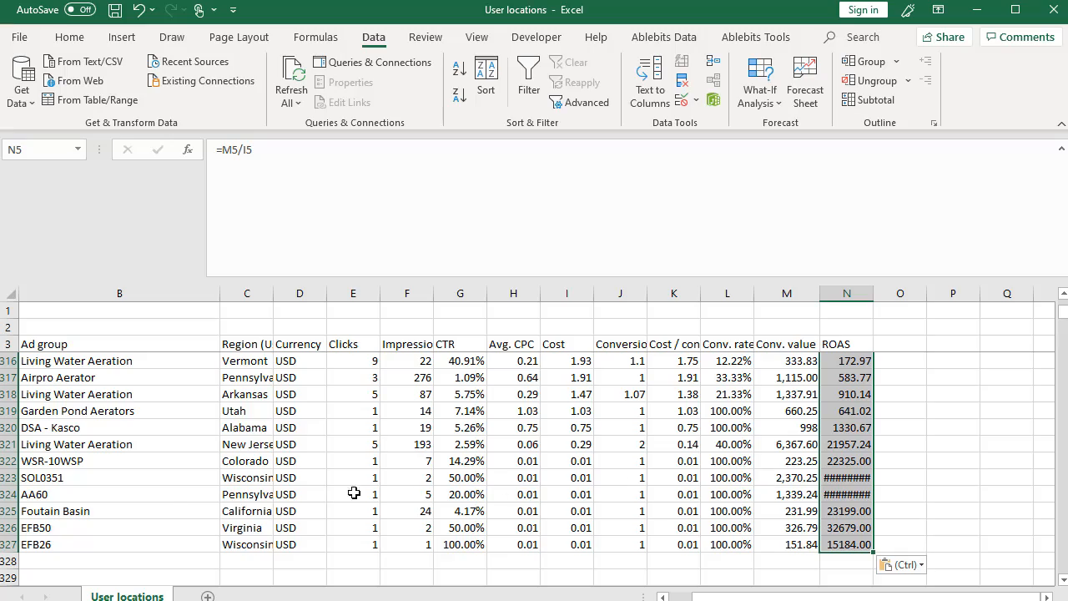
# Sort data rows 4 to 327 by Column N, the ROAS values, from largest to smallest
pyautogui.moveTo(10, 544); pyautogui.dragTo(220, 357)
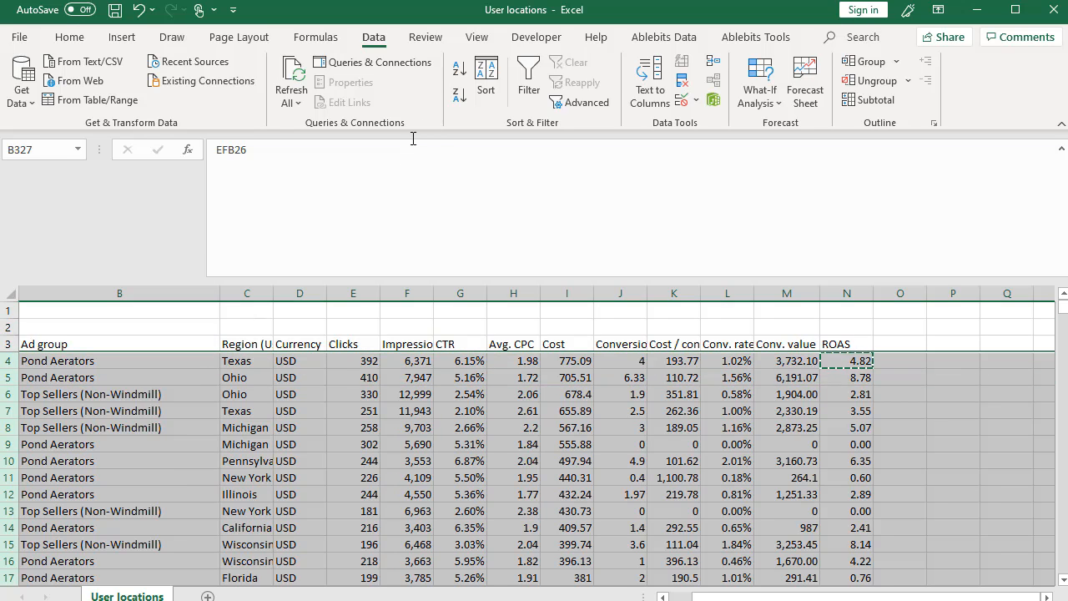
pyautogui.click(486, 80)
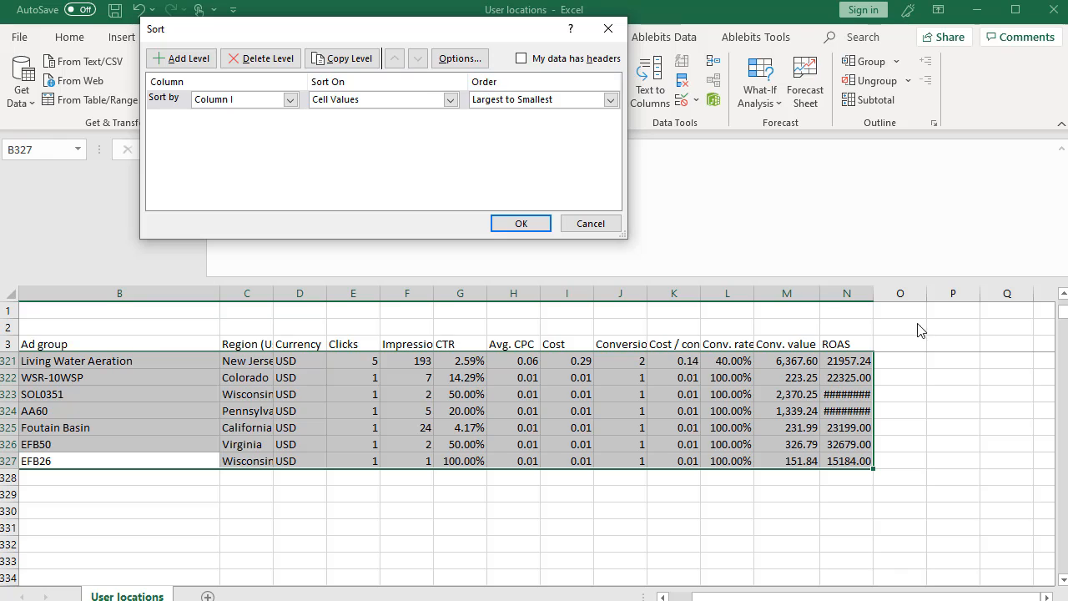
pyautogui.click(288, 99)
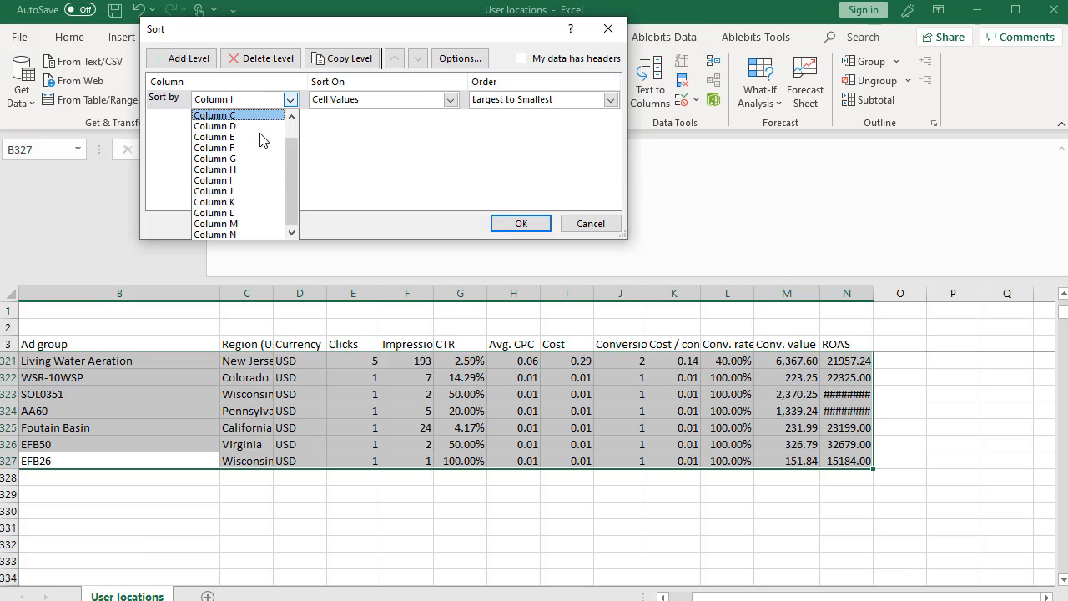
pyautogui.click(242, 224)
pyautogui.click(534, 226)
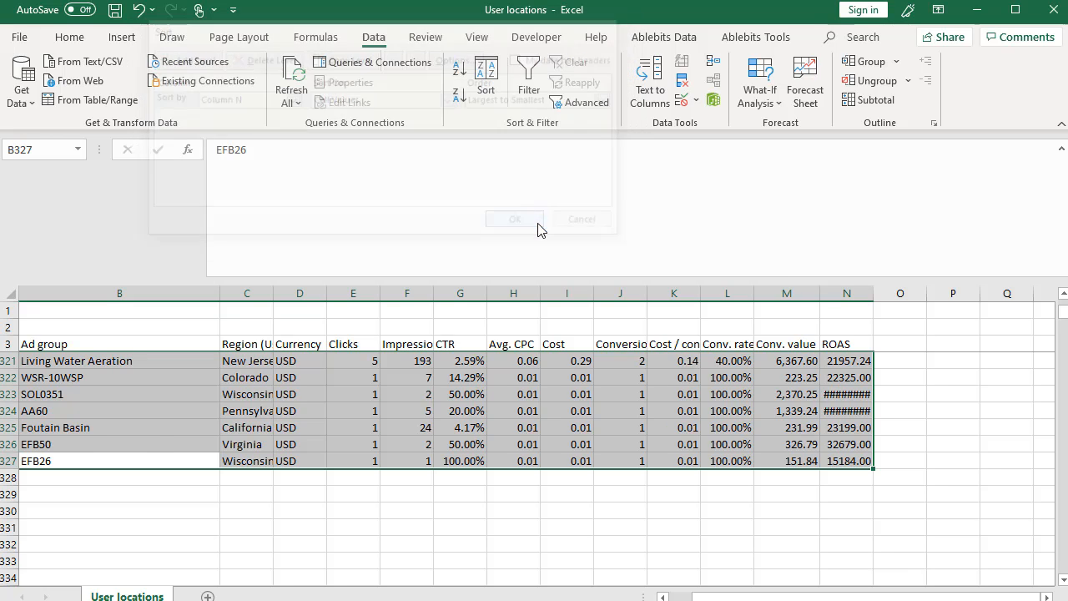
pyautogui.click(654, 385)
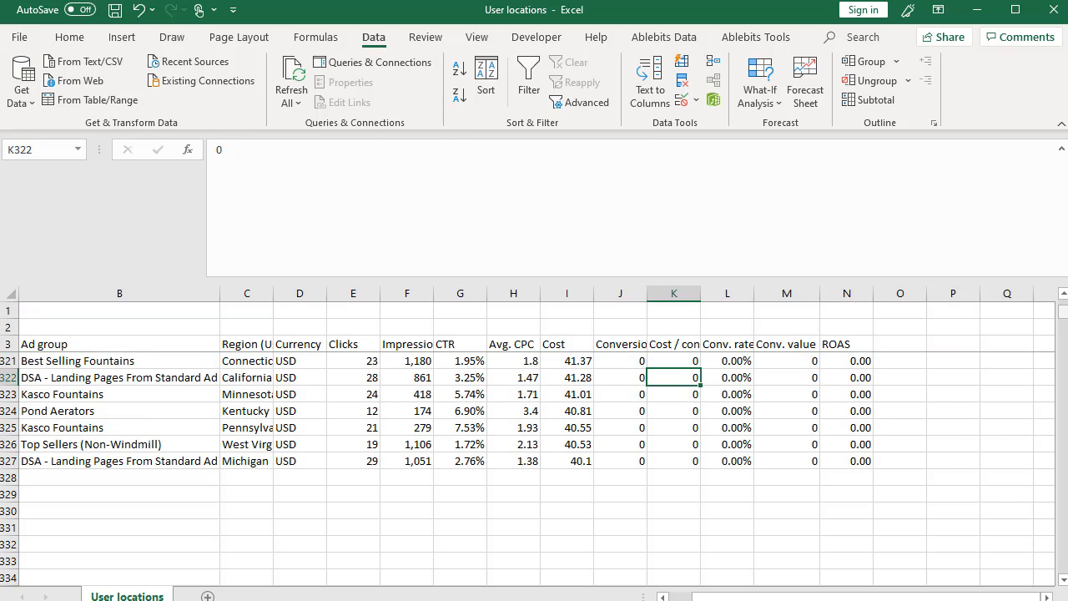
# Examine the campaigns, ad groups and click counts of the rows with the highest ROAS, including row 7
pyautogui.moveTo(1063, 312); pyautogui.dragTo(1063, 298)
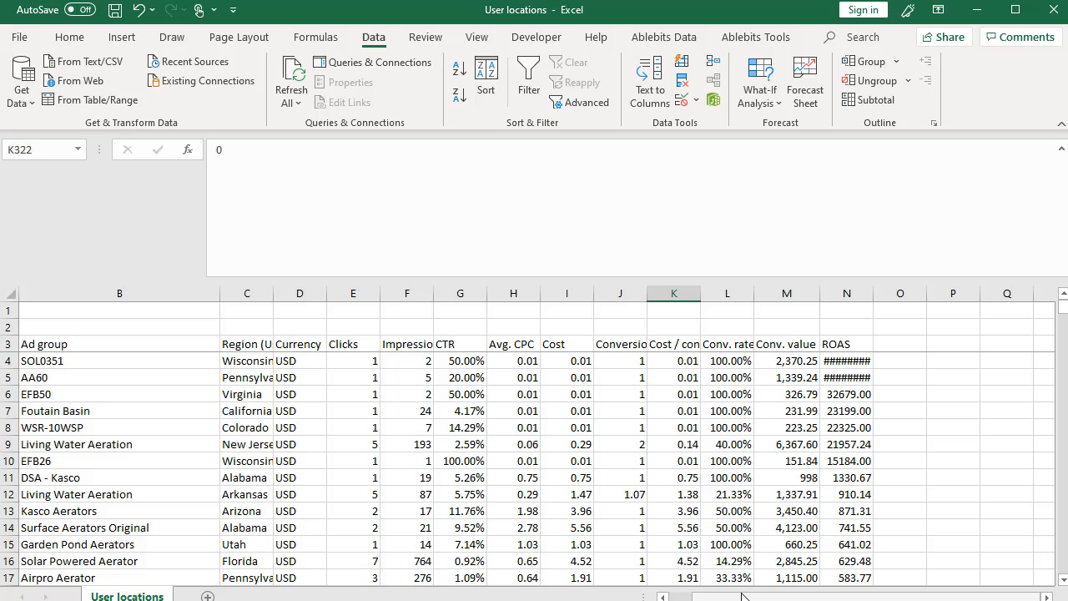
pyautogui.moveTo(745, 596); pyautogui.dragTo(686, 595)
pyautogui.click(179, 360)
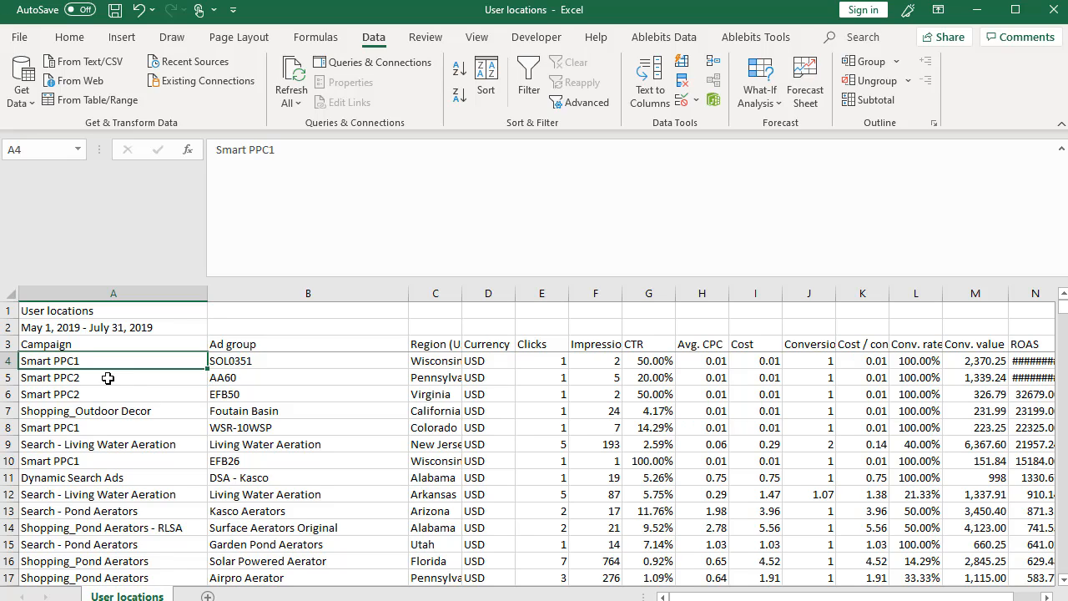
pyautogui.click(200, 396)
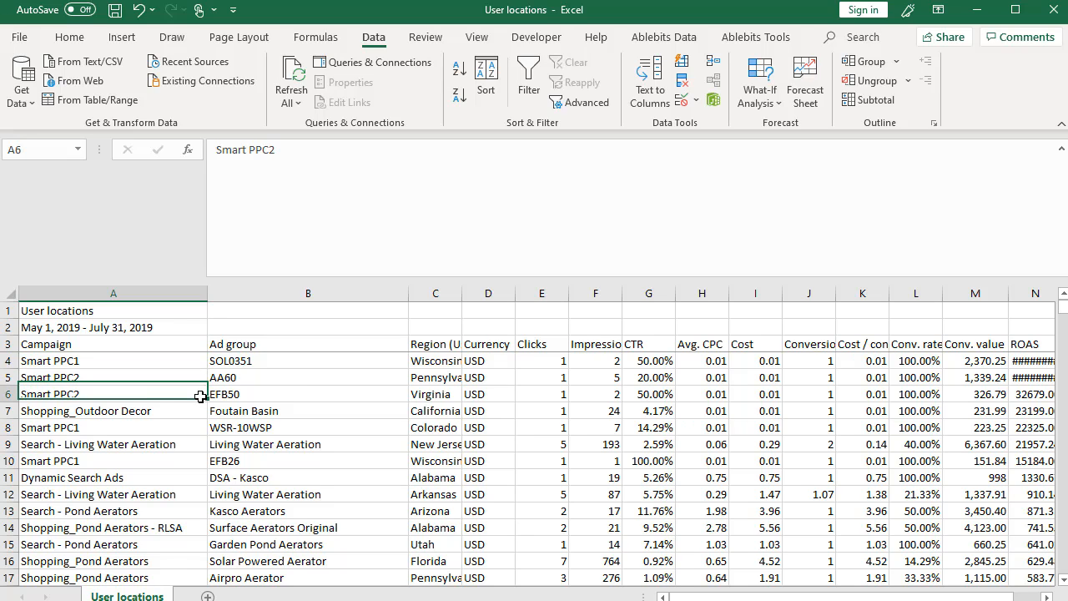
pyautogui.click(280, 399)
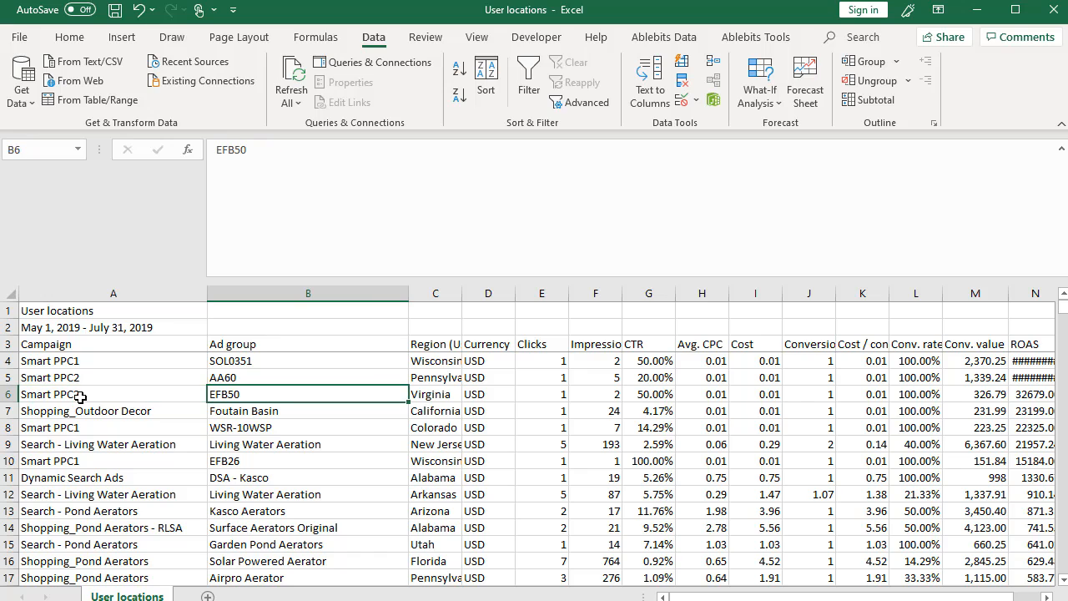
pyautogui.click(10, 411)
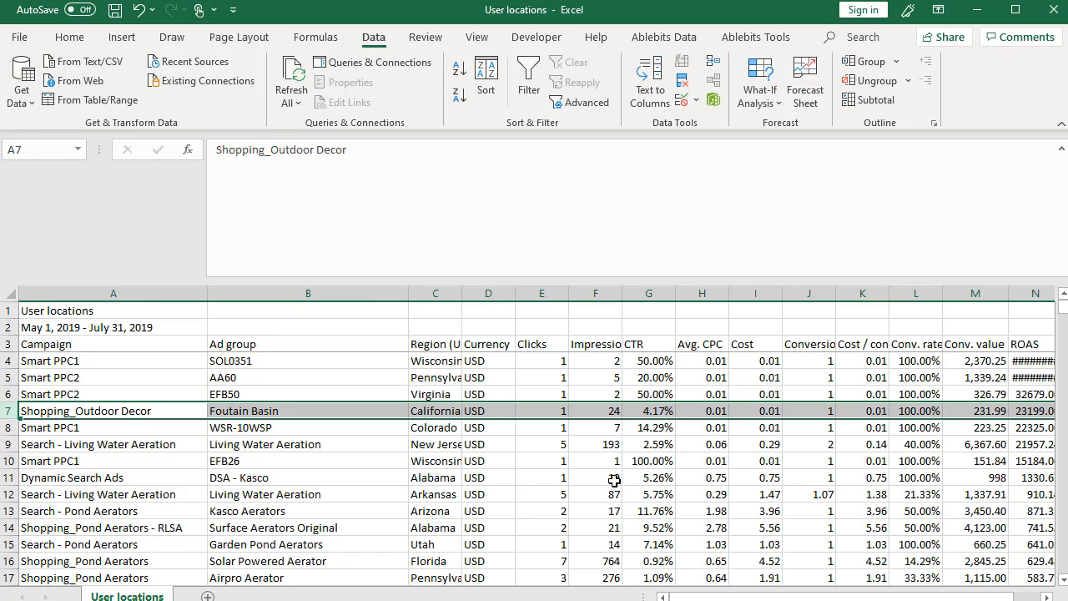
pyautogui.hscroll(2, 860, 568)
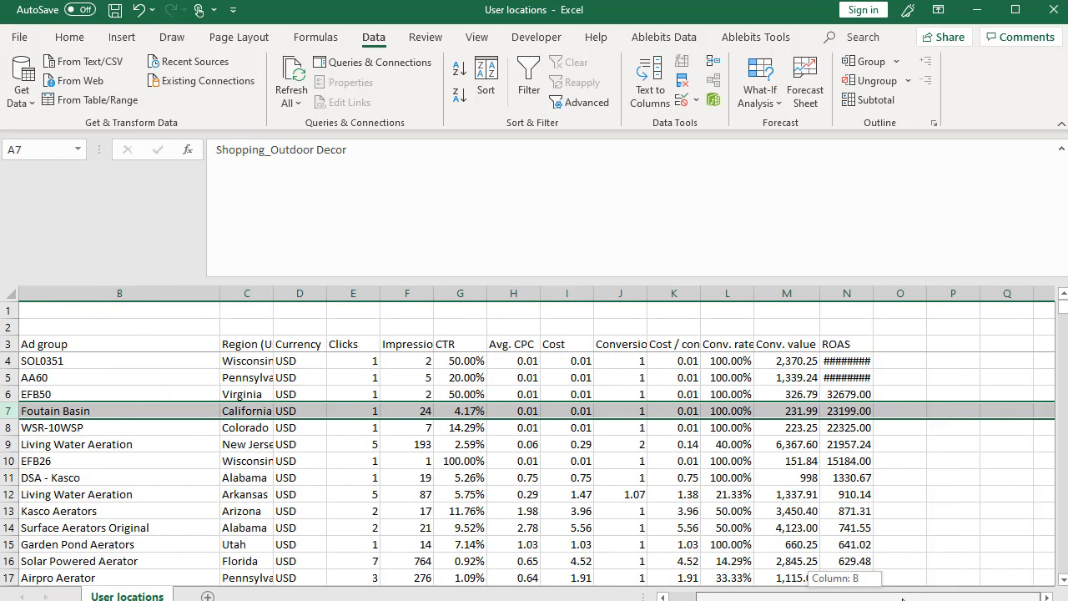
pyautogui.click(908, 410)
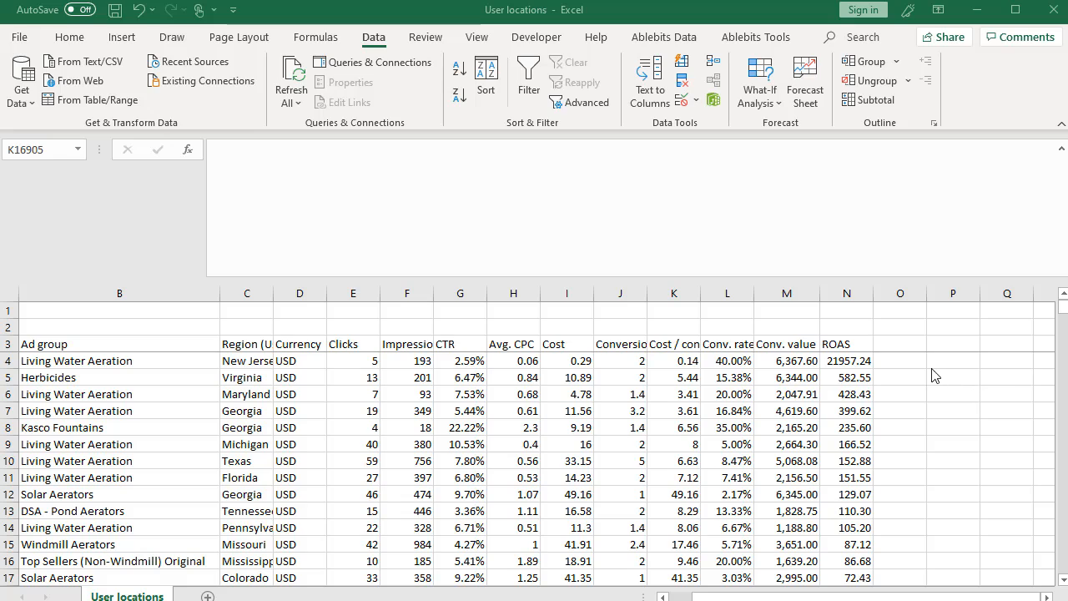
# Add the column heading Notes in O3, beside ROAS
pyautogui.click(908, 363)
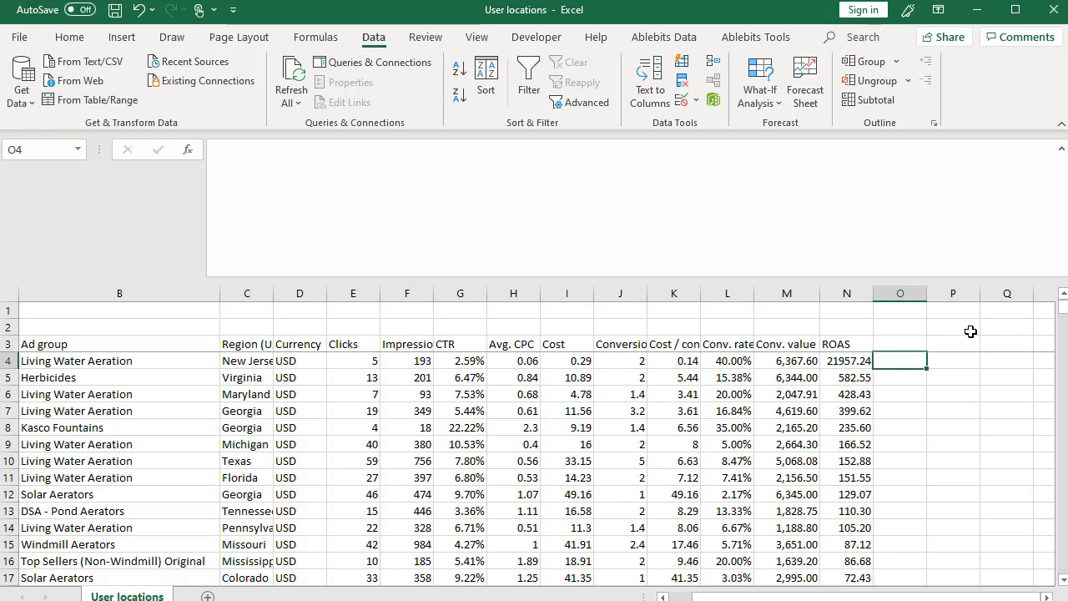
pyautogui.click(905, 343)
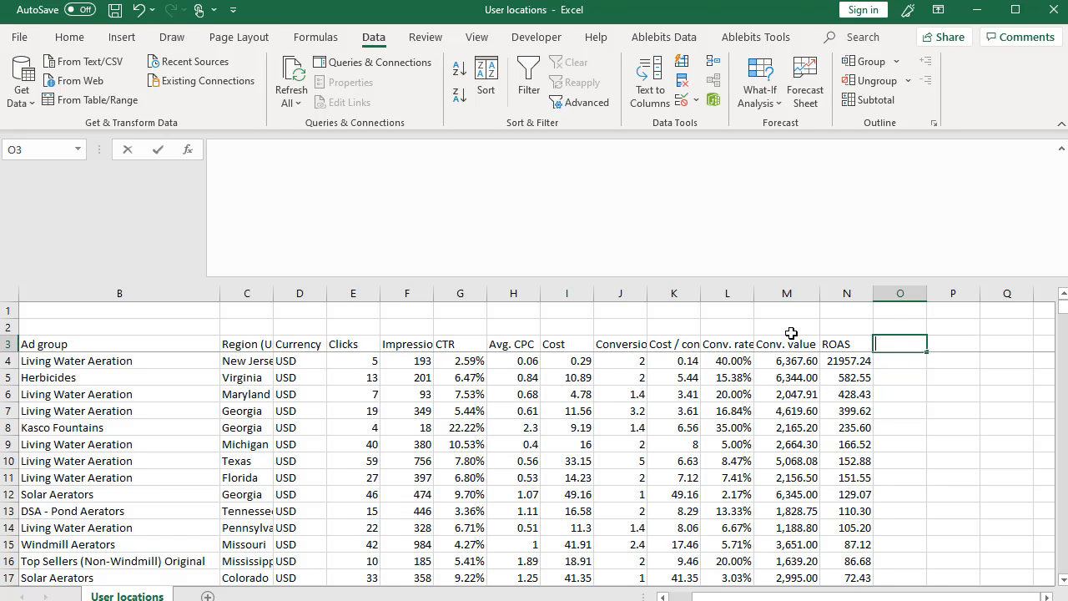
pyautogui.write('Notes')
pyautogui.press('Return')
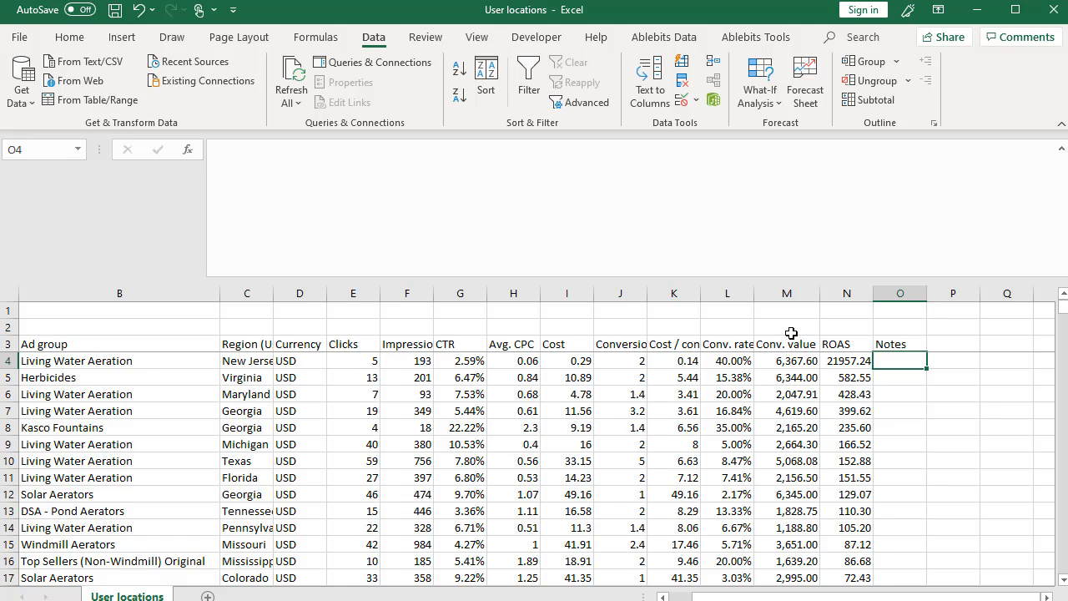
# Enter the note "Increase 40%" in O4 and copy it down the Notes column to row 42
pyautogui.write('Inc')
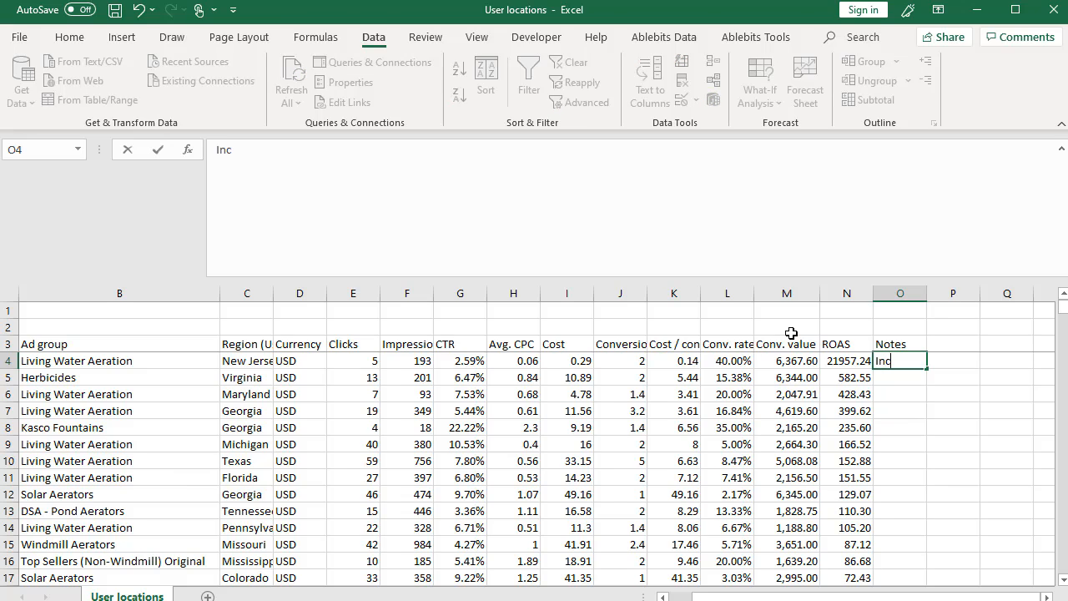
pyautogui.write('rease 40%')
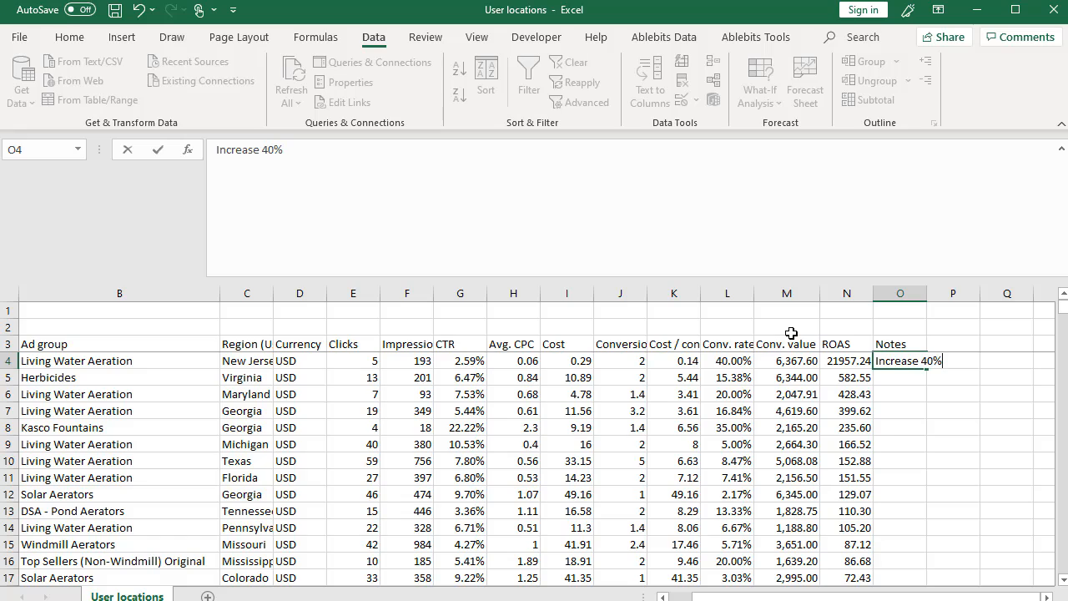
pyautogui.click(877, 428)
pyautogui.click(905, 362)
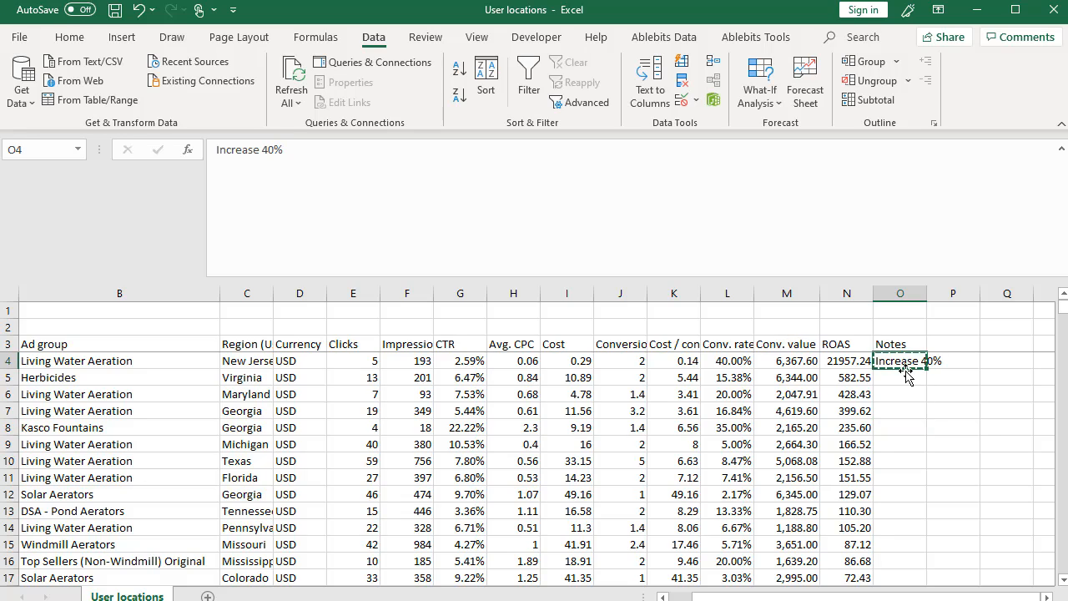
pyautogui.moveTo(908, 376); pyautogui.dragTo(900, 478)
pyautogui.write('Increase 40%')
# Enter the note "Increase 25%" in O43 and copy it down the Notes column to row 69
pyautogui.click(903, 478)
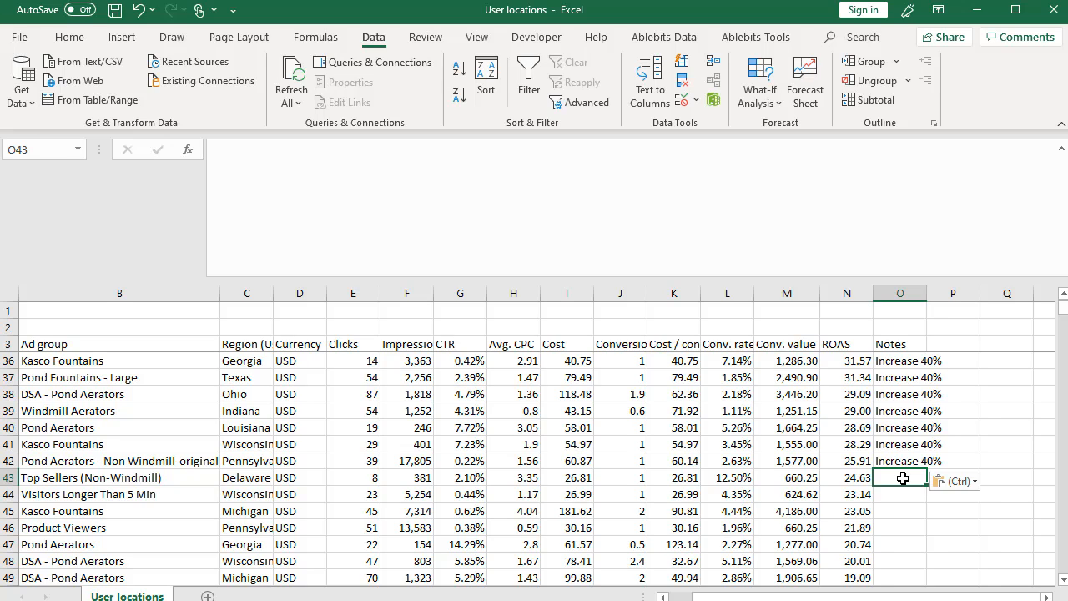
pyautogui.write('I')
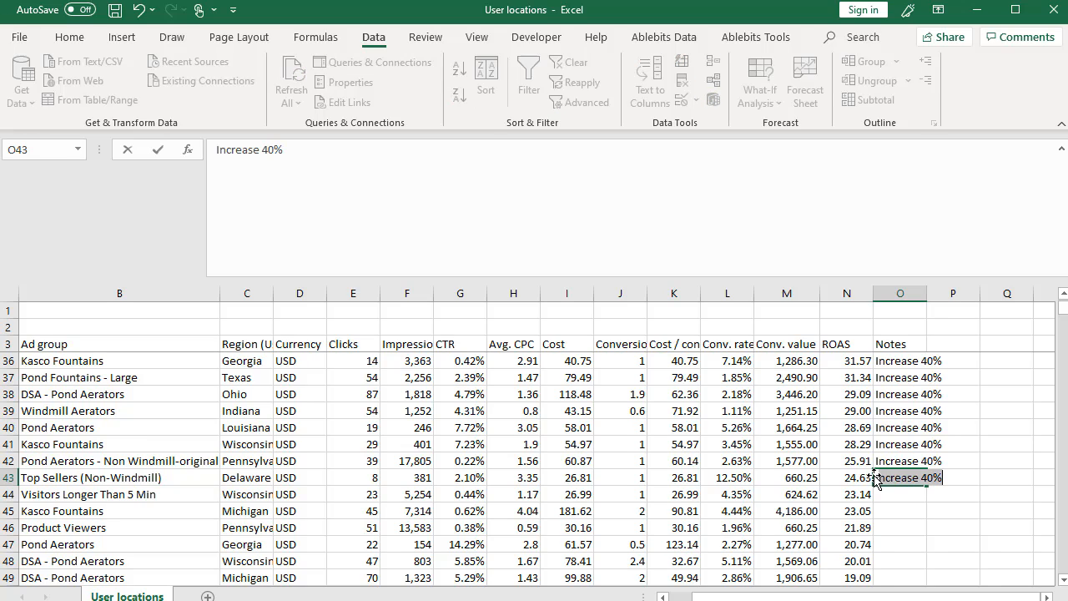
pyautogui.write('ncrease ')
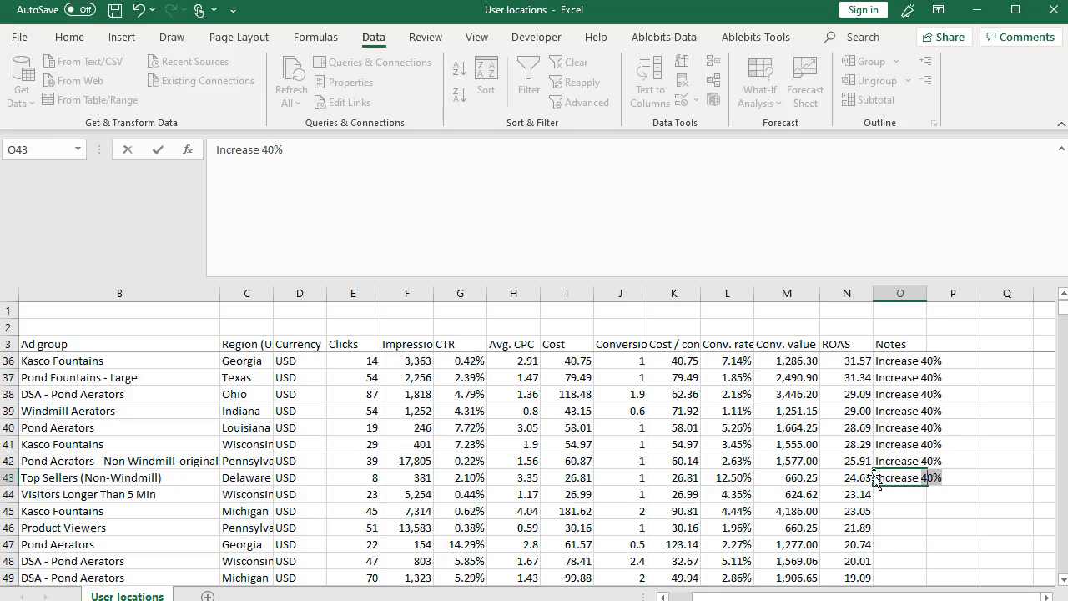
pyautogui.write('25%')
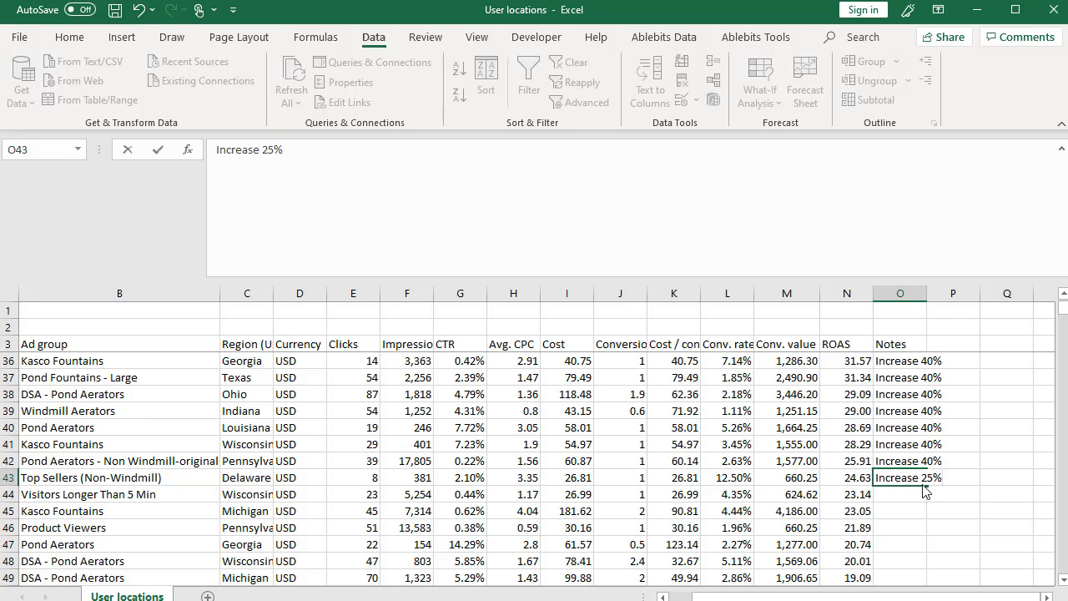
pyautogui.click(960, 524)
pyautogui.click(920, 477)
pyautogui.hotkey('ctrl', 'c')
pyautogui.moveTo(905, 494); pyautogui.dragTo(889, 511)
pyautogui.hotkey('ctrl', 'v')
# Enter the note "Increase by 10%" in O70 and copy it down the Notes column to row 87
pyautogui.click(899, 523)
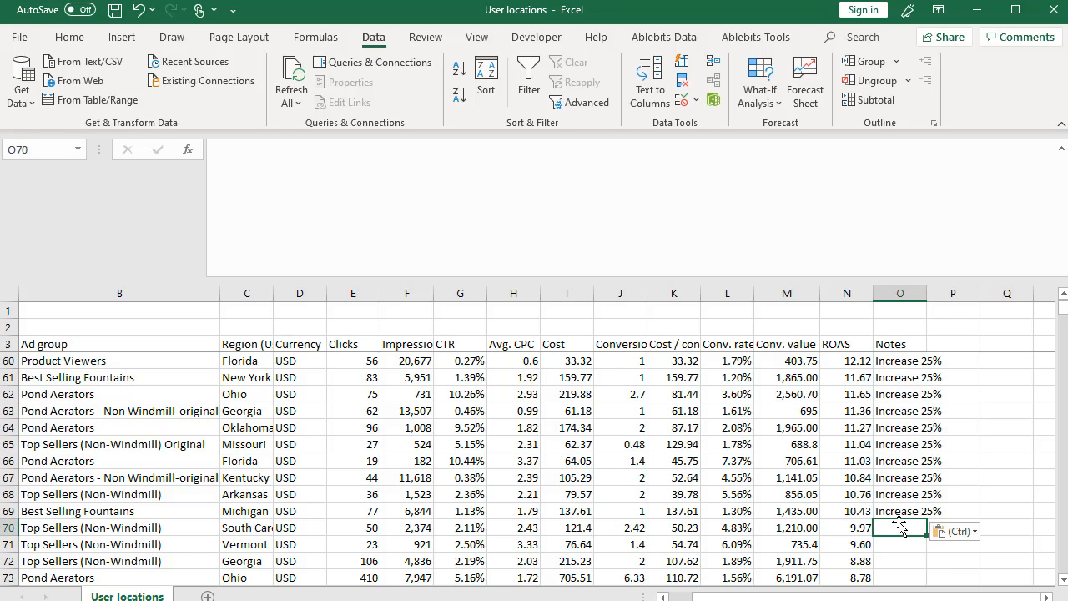
pyautogui.write('In')
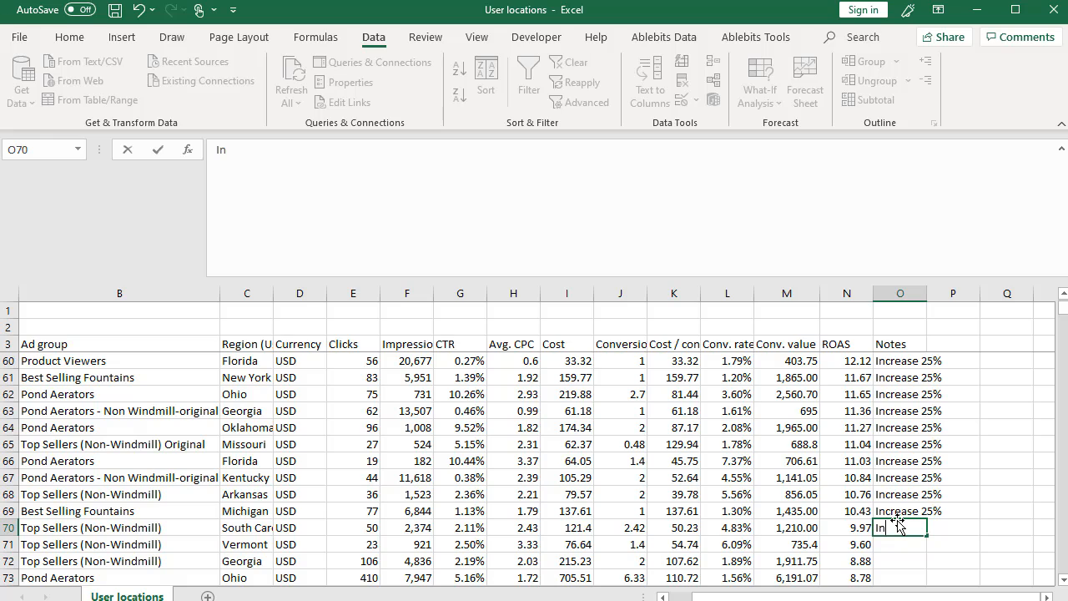
pyautogui.write('rcrease b7 10%')
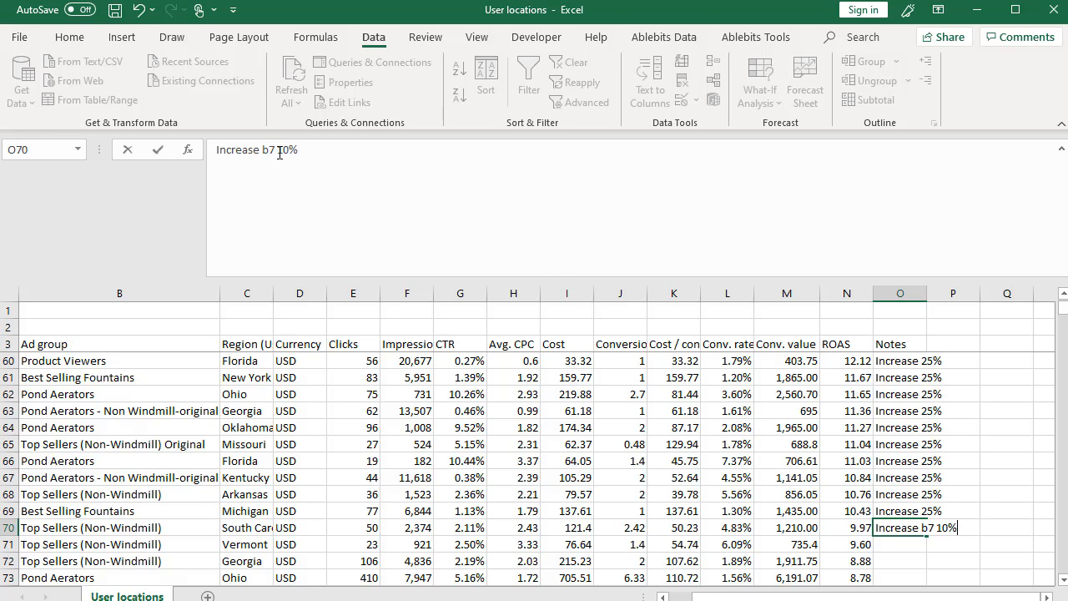
pyautogui.press('Left')
pyautogui.press('Left')
pyautogui.press('Left')
pyautogui.press('Left')
pyautogui.press('BackSpace')
pyautogui.write('y')
pyautogui.click(682, 449)
pyautogui.click(886, 528)
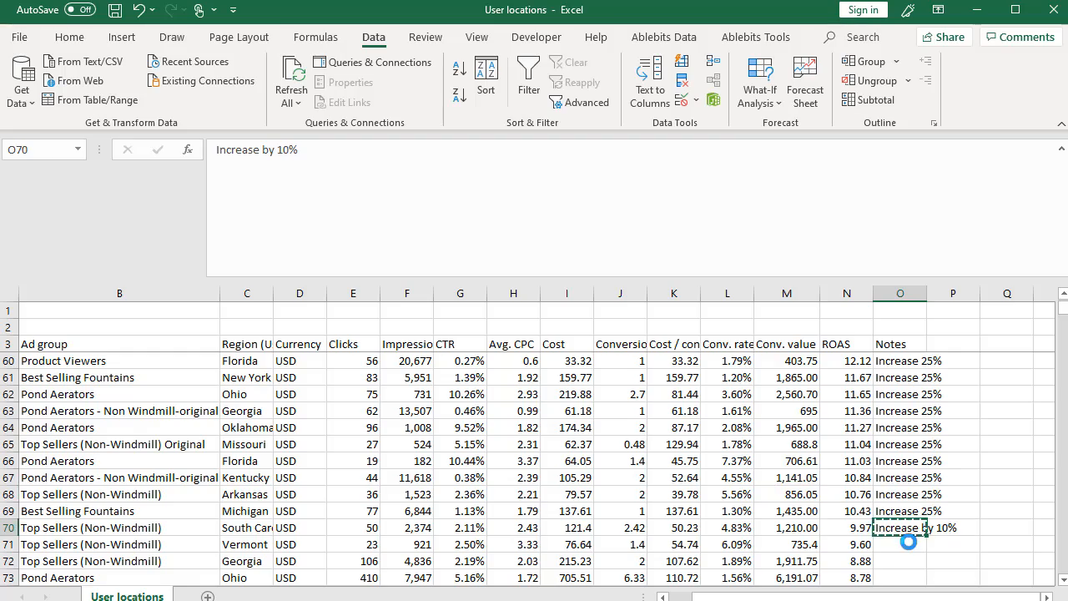
pyautogui.moveTo(925, 535); pyautogui.dragTo(904, 413)
# Enter the note "Increae by 10%" in O88
pyautogui.click(902, 430)
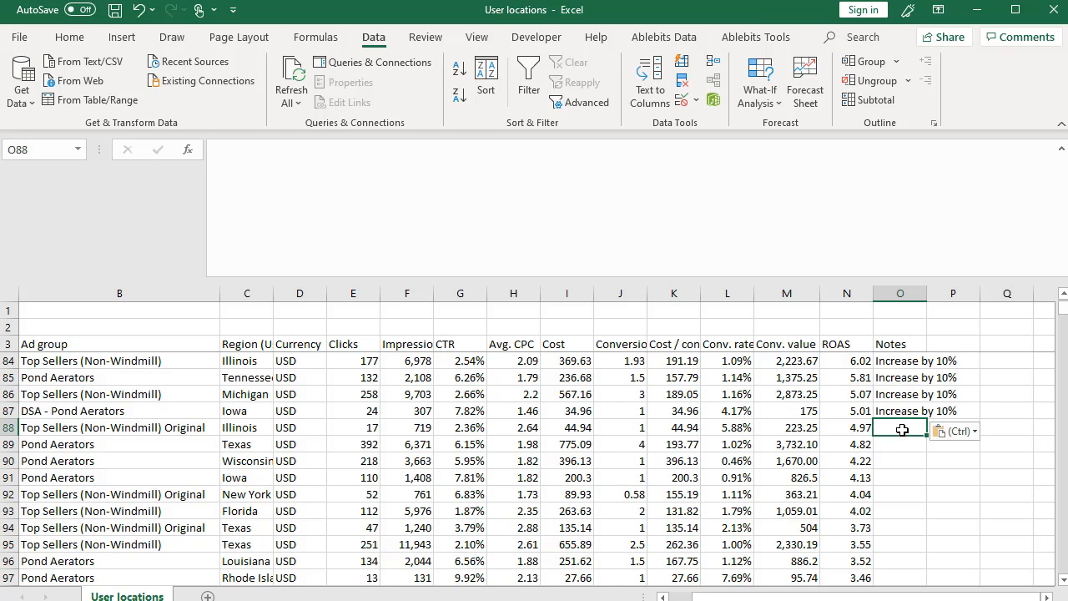
pyautogui.write('Increae')
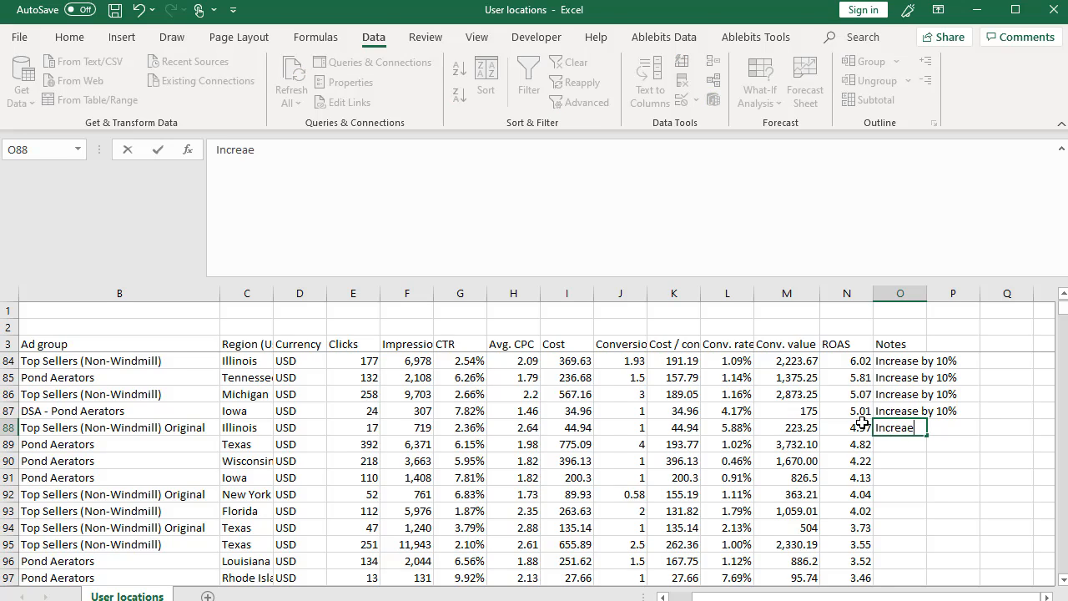
pyautogui.write(' By 10%')
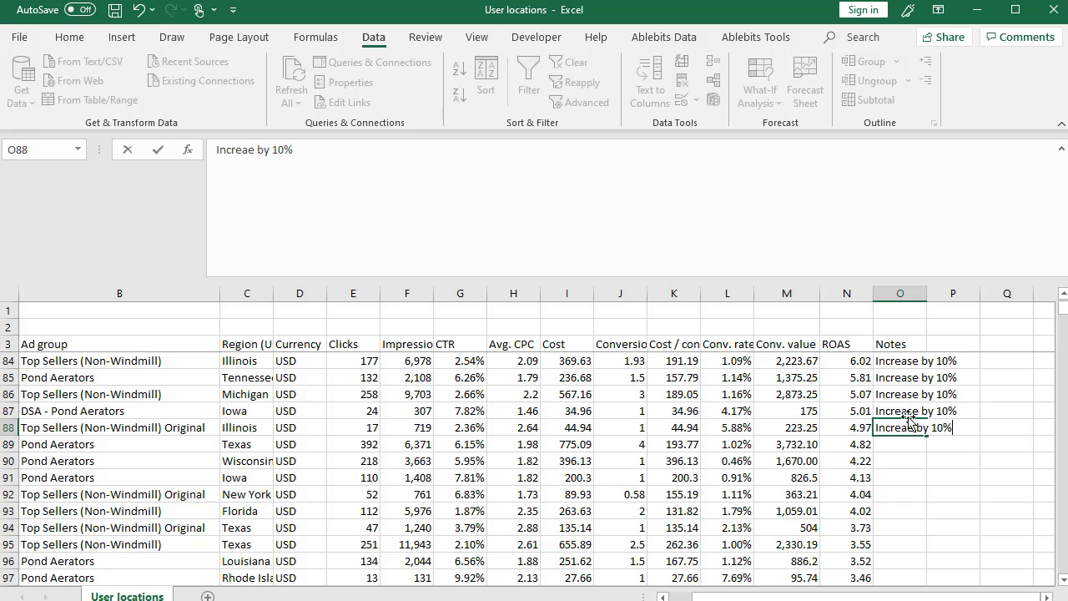
# Change the note in O87 to "Increase by 15%" and copy it over the notes in O70 to O86
pyautogui.click(895, 409)
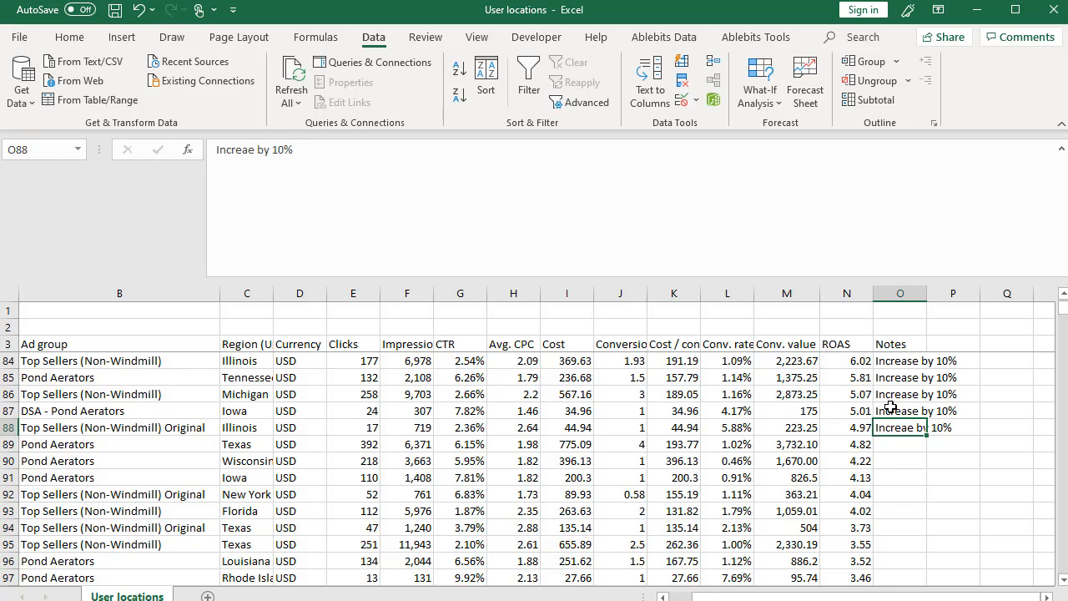
pyautogui.click(292, 150)
pyautogui.press('BackSpace')
pyautogui.write('5')
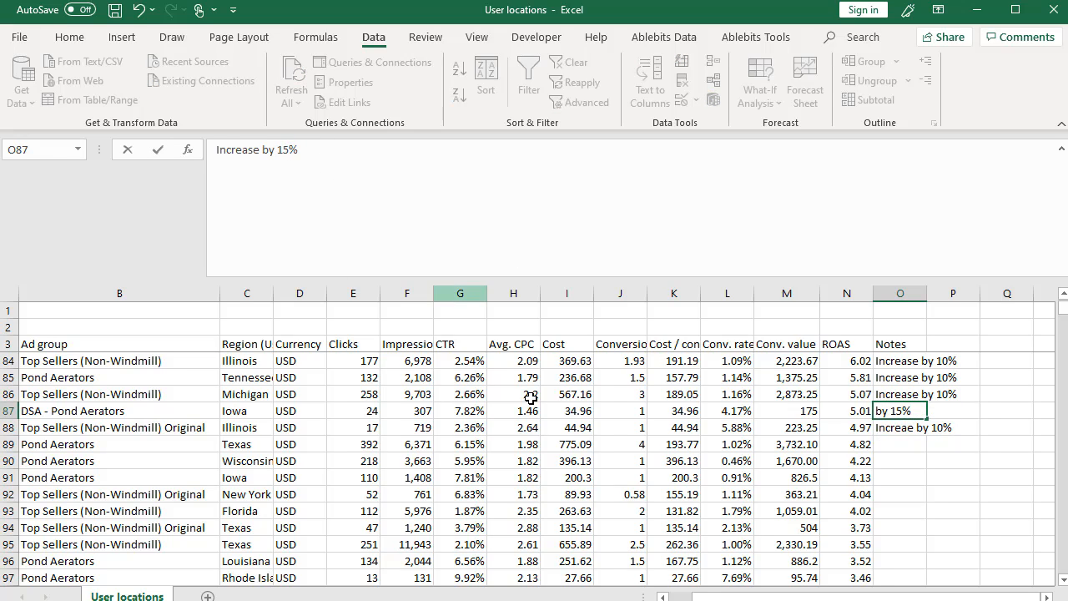
pyautogui.click(728, 477)
pyautogui.click(900, 407)
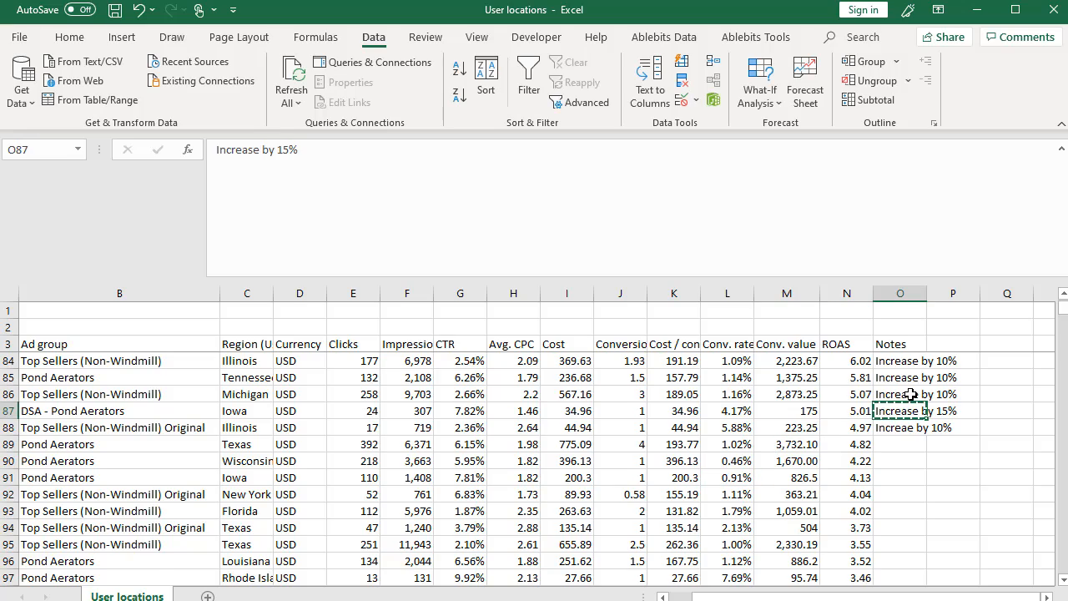
pyautogui.moveTo(899, 409); pyautogui.dragTo(894, 527)
pyautogui.hotkey('ctrl', 'v')
pyautogui.scroll(-5, 939, 430)
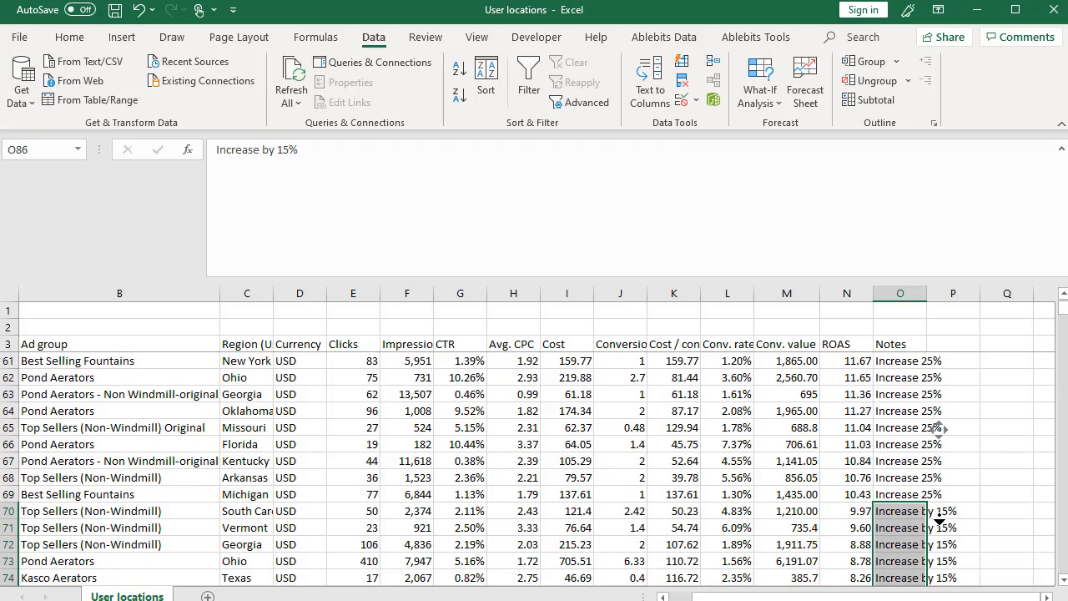
pyautogui.scroll(-2, 938, 427)
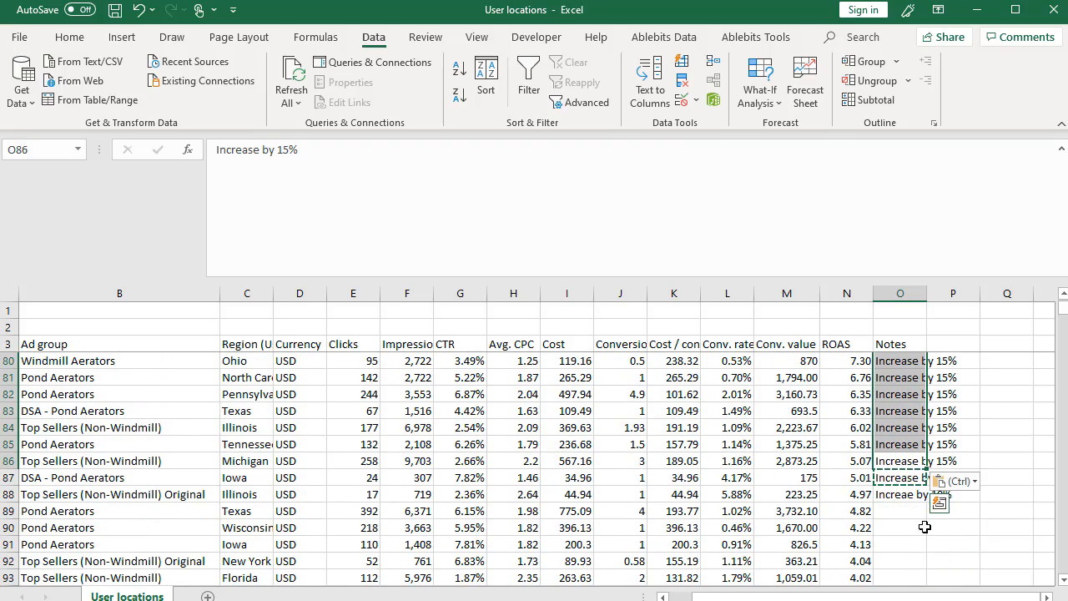
# Copy the note in O88 down the Notes column to row 114
pyautogui.click(906, 494)
pyautogui.hotkey('ctrl', 'c')
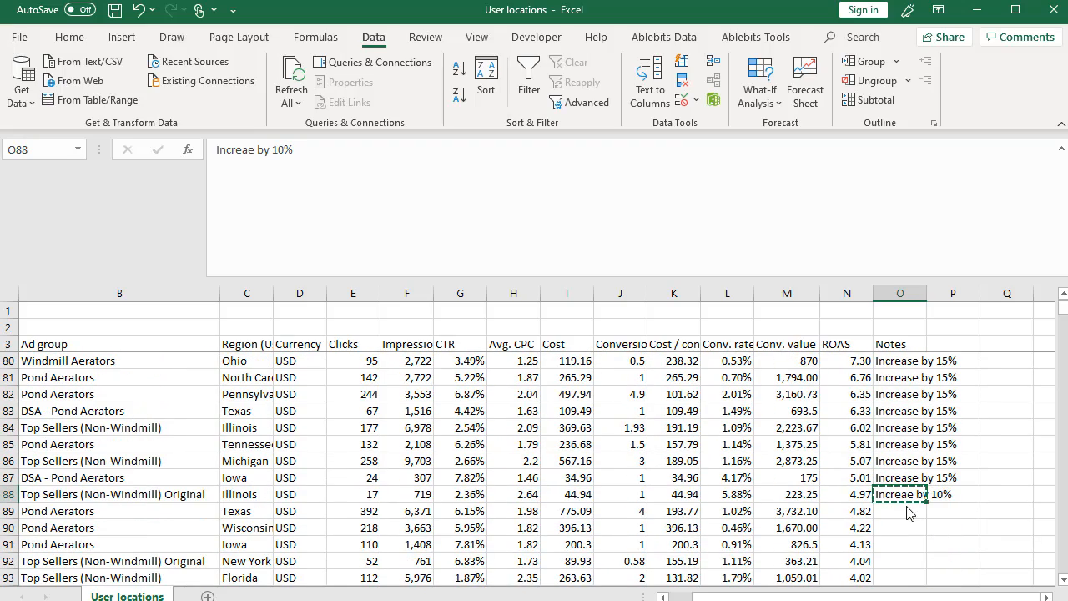
pyautogui.moveTo(907, 510); pyautogui.dragTo(897, 533)
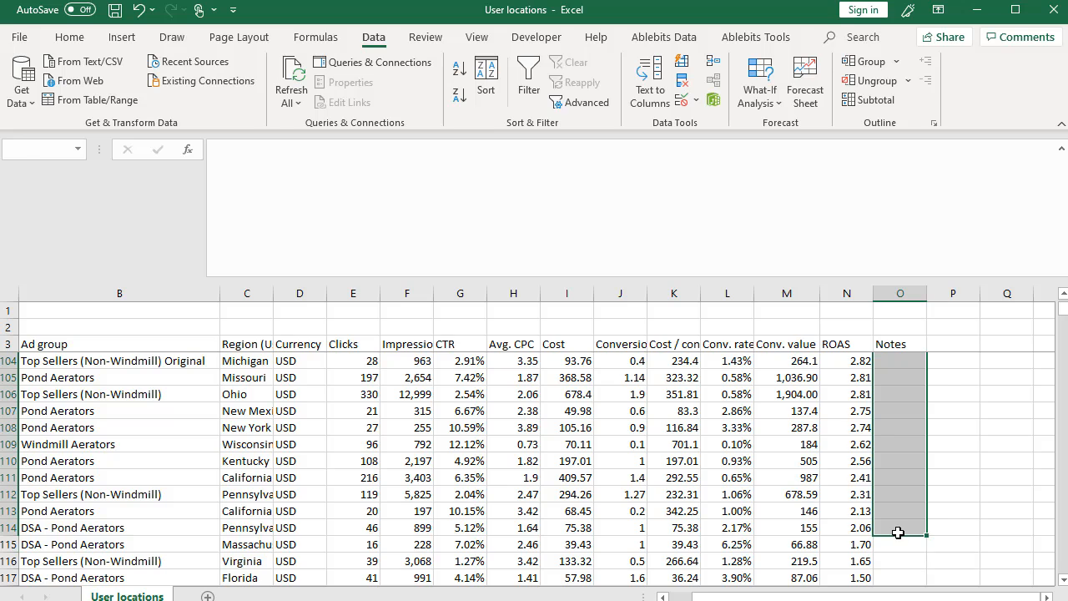
pyautogui.hotkey('ctrl', 'v')
pyautogui.click(942, 459)
# Examine the clicks, cost and ROAS of the low-return Pond Aerators rows for New York and Michigan, rows 126 and 127
pyautogui.scroll(-3, 862, 505)
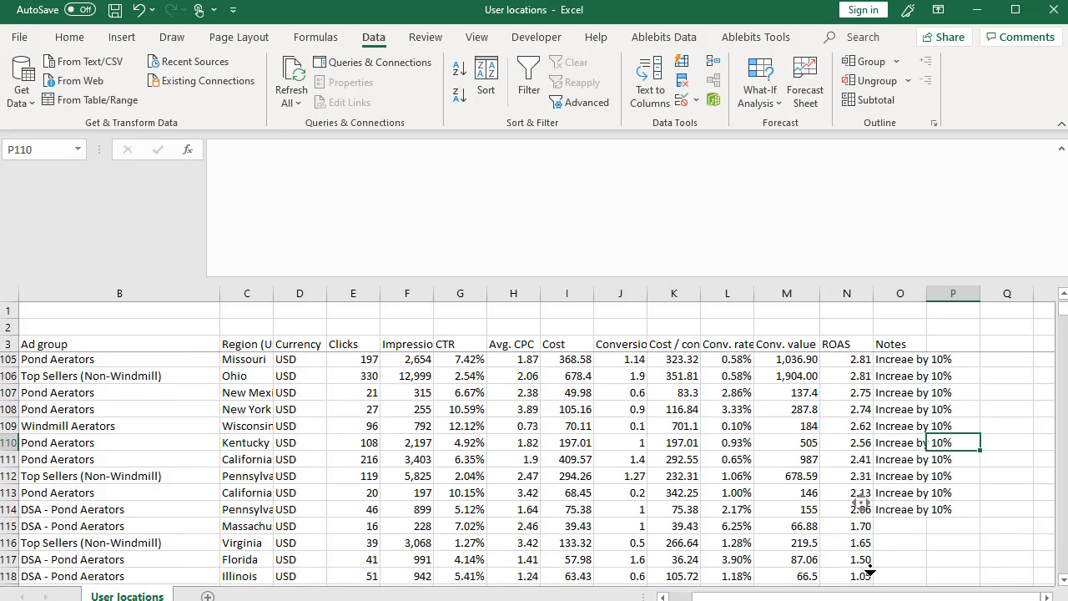
pyautogui.scroll(-3, 876, 581)
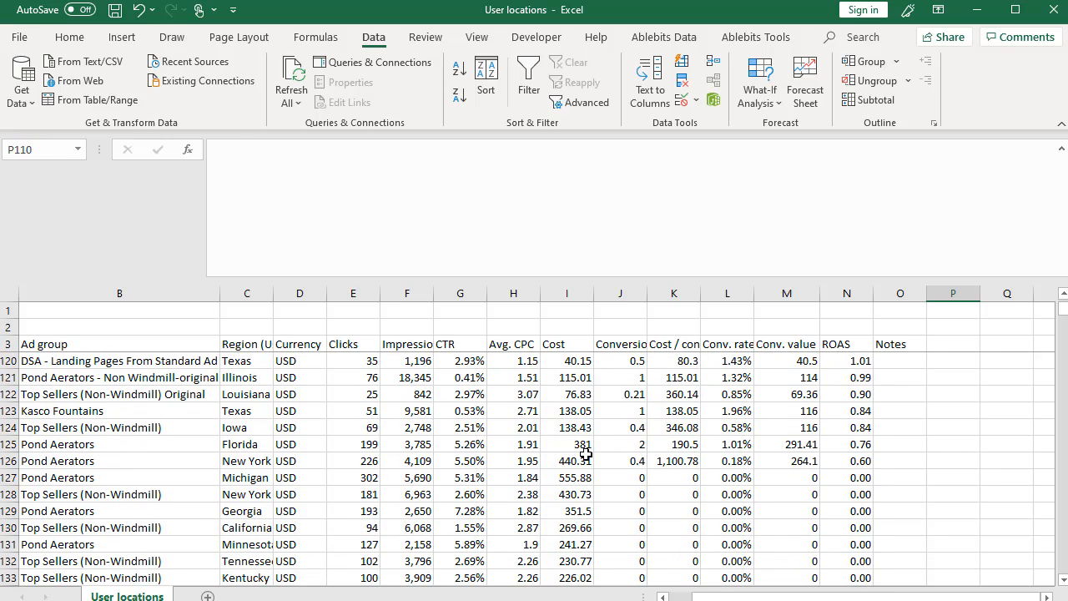
pyautogui.click(586, 455)
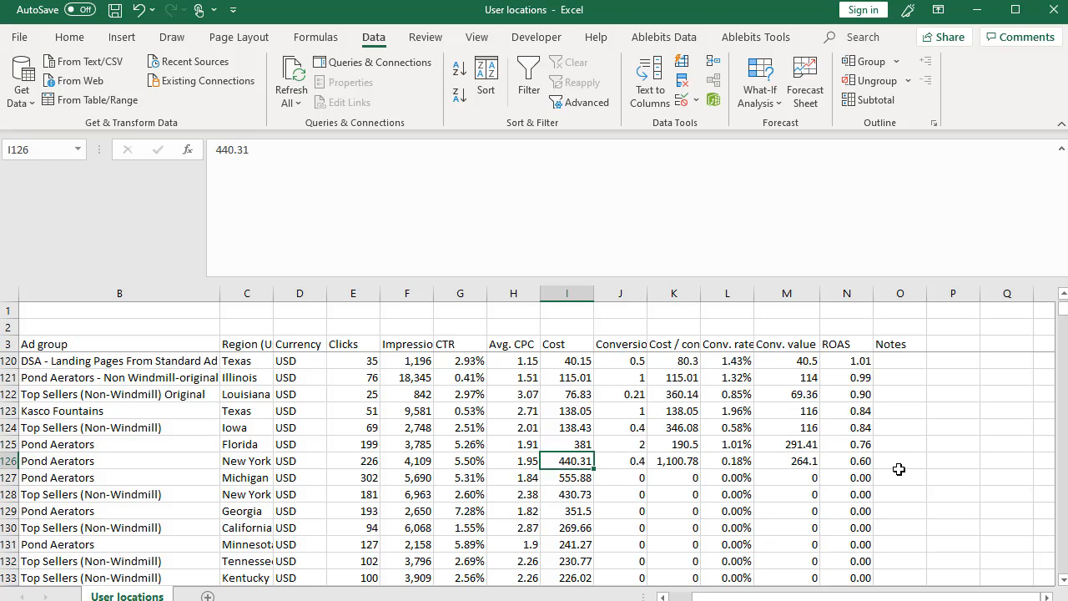
pyautogui.click(576, 475)
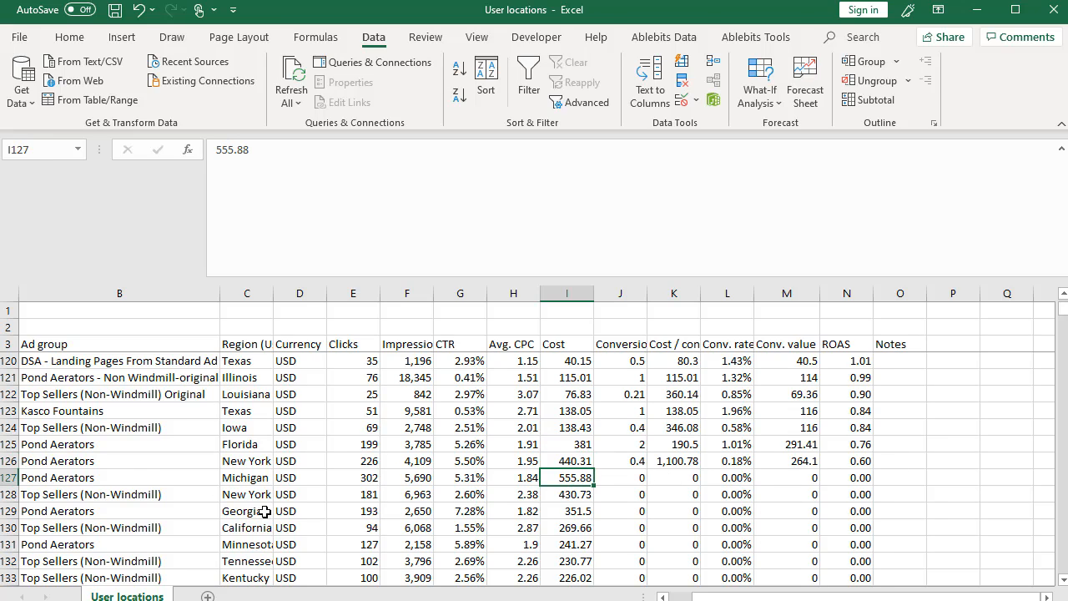
pyautogui.click(127, 477)
pyautogui.click(270, 477)
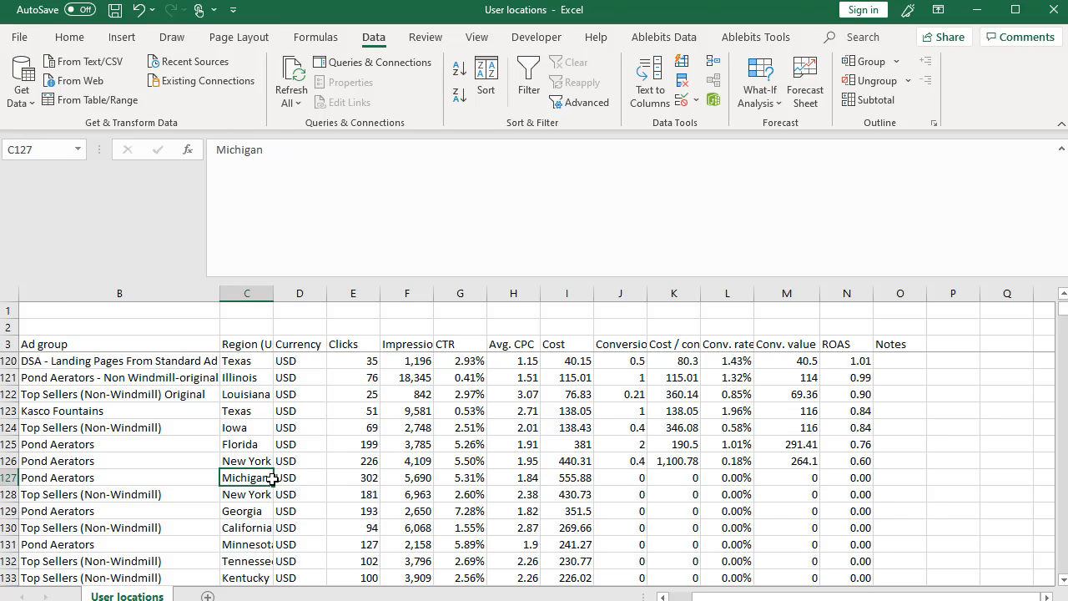
pyautogui.moveTo(367, 479); pyautogui.dragTo(542, 492)
pyautogui.click(566, 477)
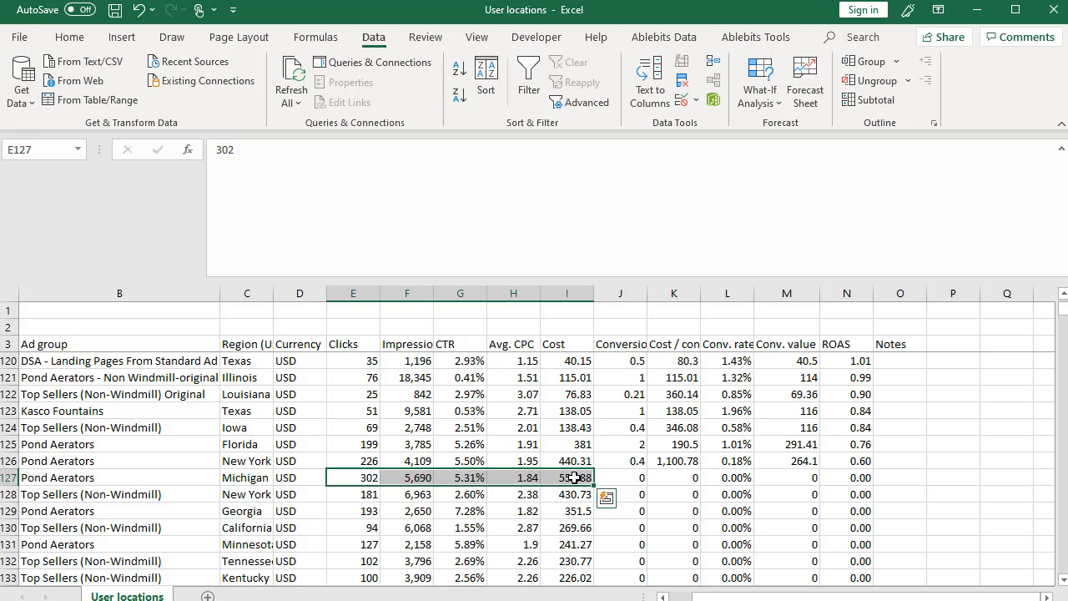
pyautogui.click(903, 480)
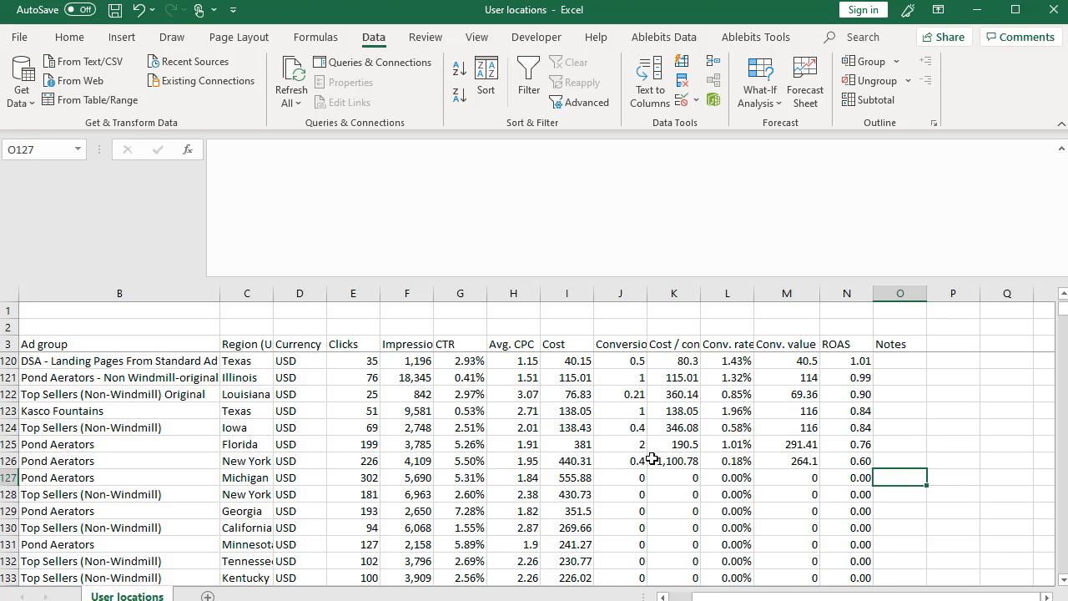
# Sort the zero-ROAS rows from row 127 down by Clicks in column E, largest to smallest
pyautogui.click(11, 477)
pyautogui.moveTo(11, 477); pyautogui.dragTo(40, 494)
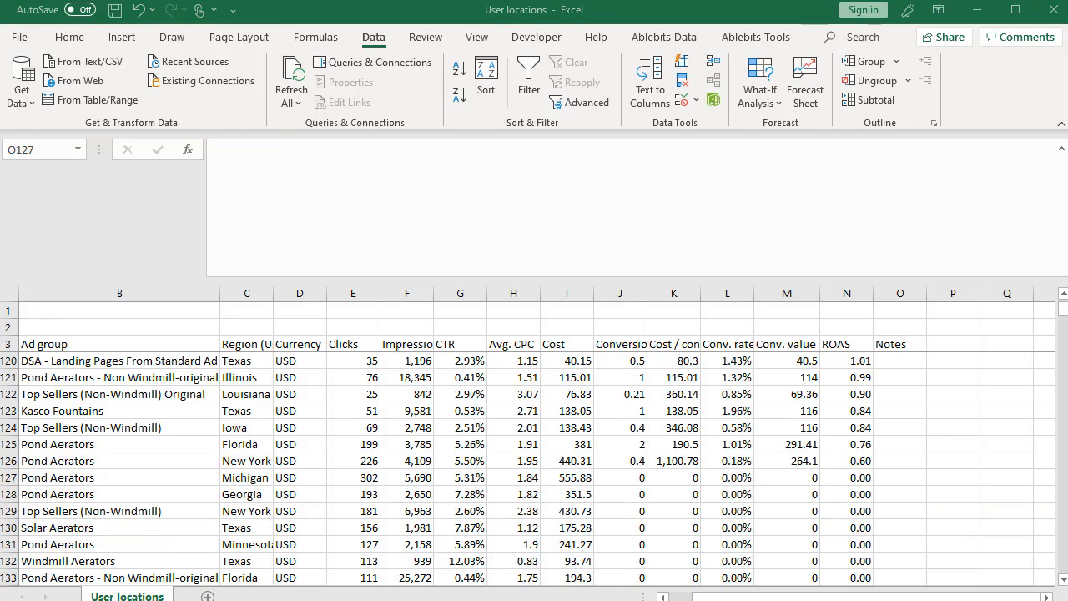
pyautogui.click(949, 478)
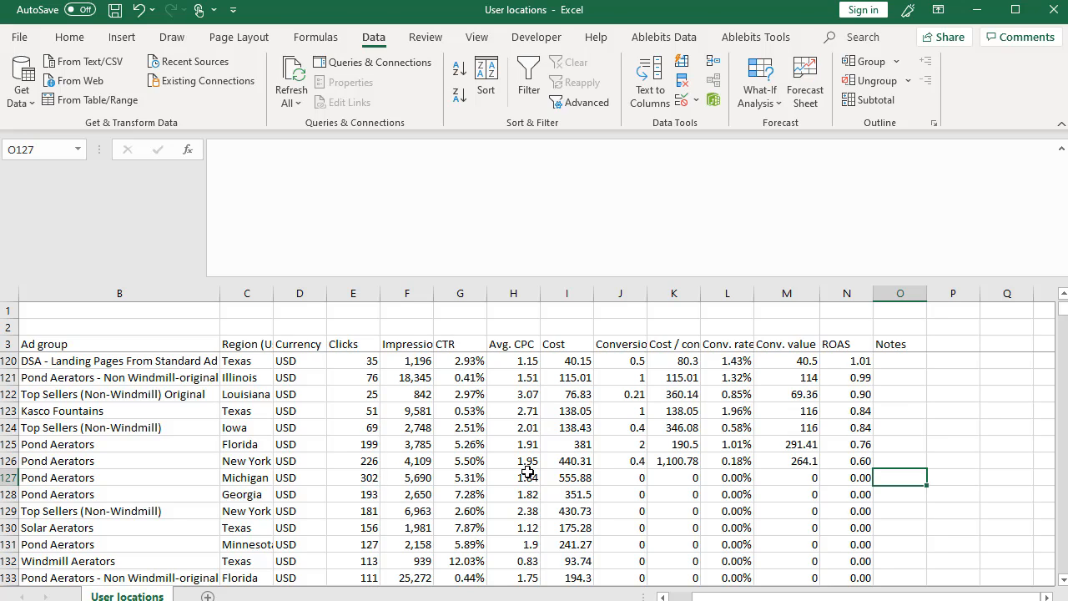
# Enter the note "Decrease bid by 25%" in O127
pyautogui.write('Decre')
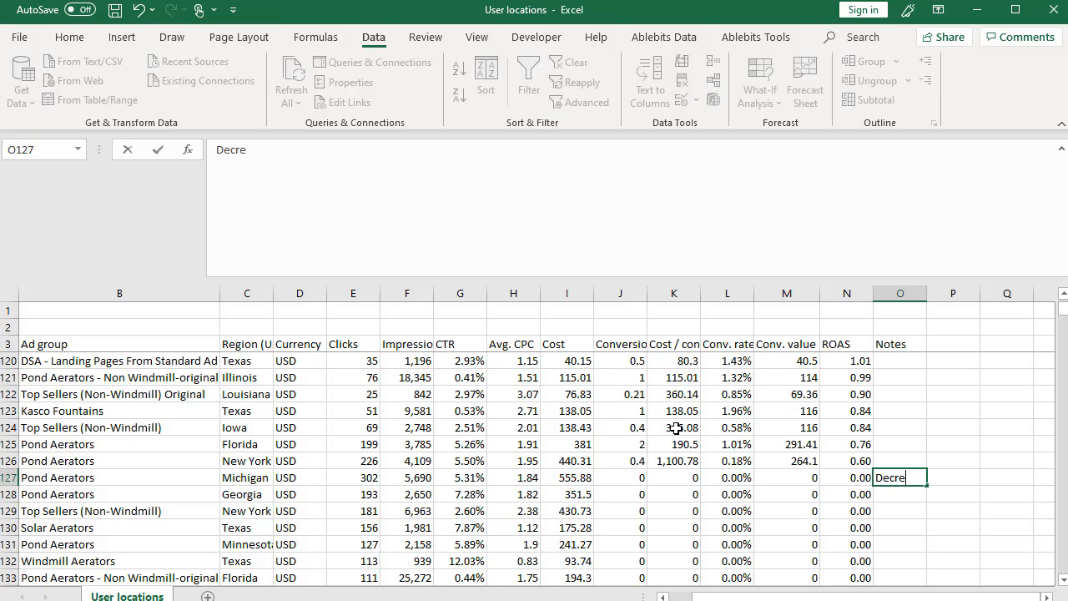
pyautogui.write('ase bid by 25%')
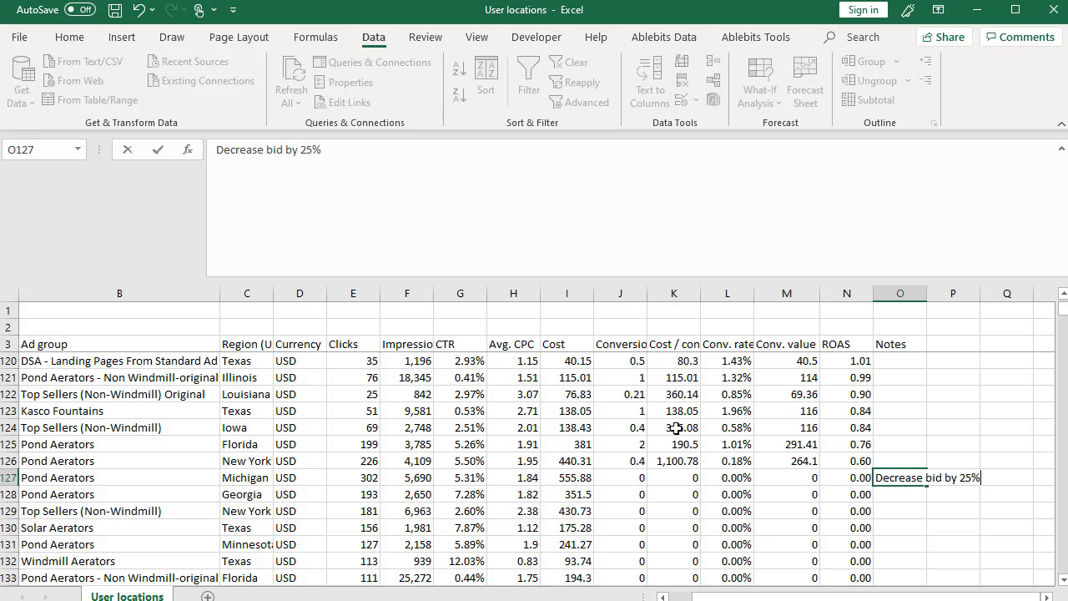
pyautogui.click(841, 514)
pyautogui.click(899, 479)
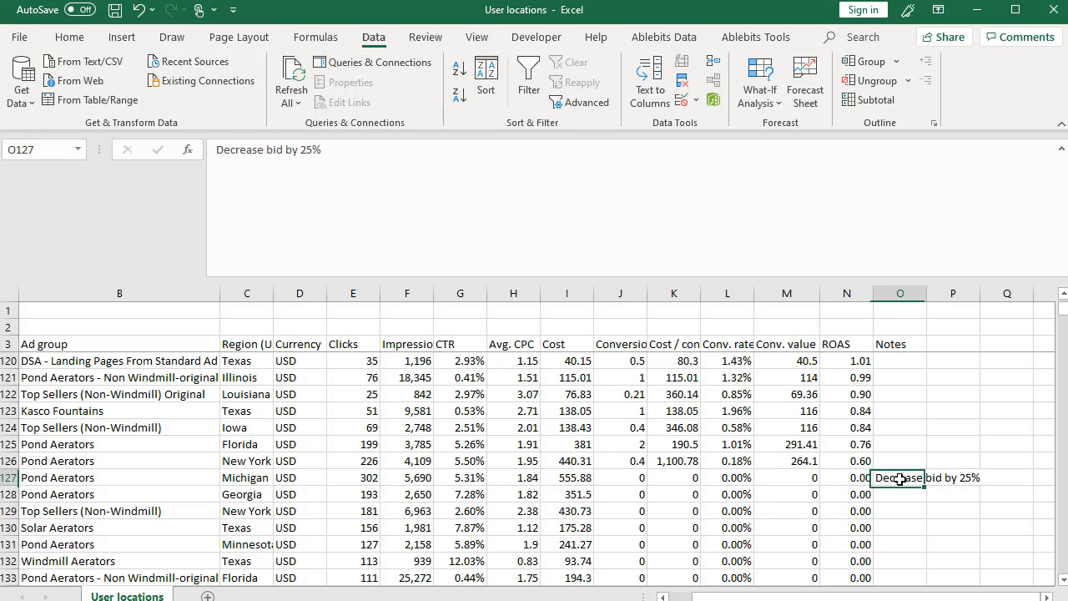
# Copy the note from O127 into O128 and change it to "Decrease bid by 15%"
pyautogui.click(899, 499)
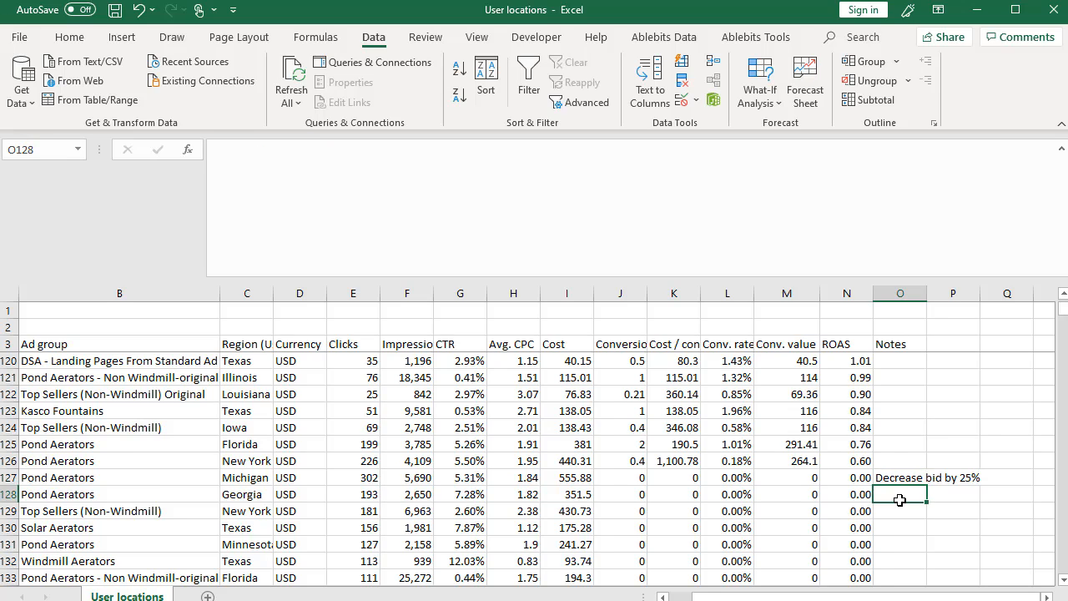
pyautogui.click(896, 480)
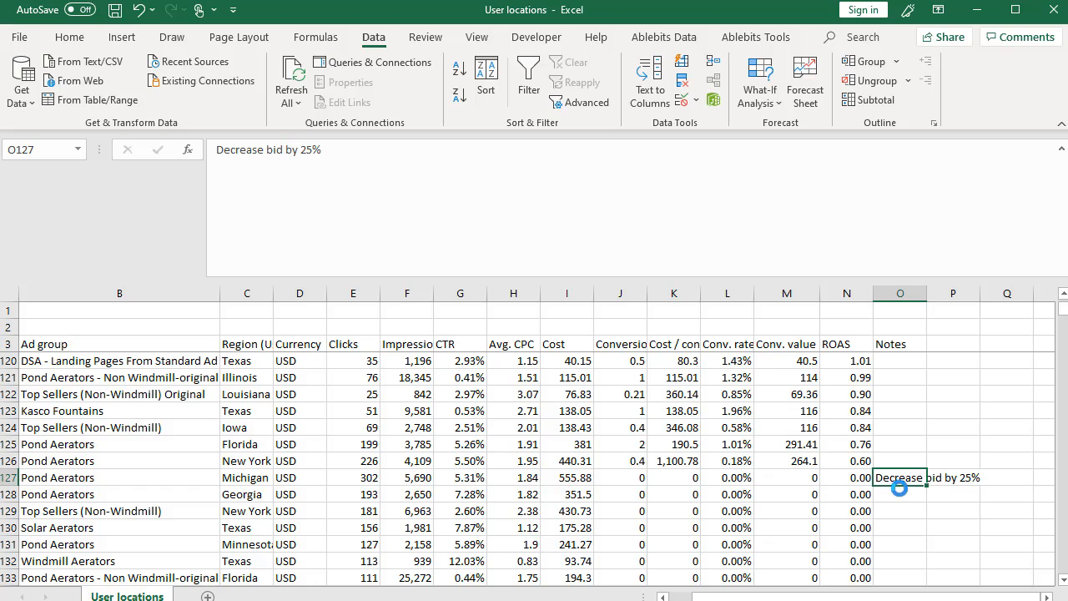
pyautogui.hotkey('ctrl', 'c')
pyautogui.click(899, 490)
pyautogui.hotkey('ctrl', 'v')
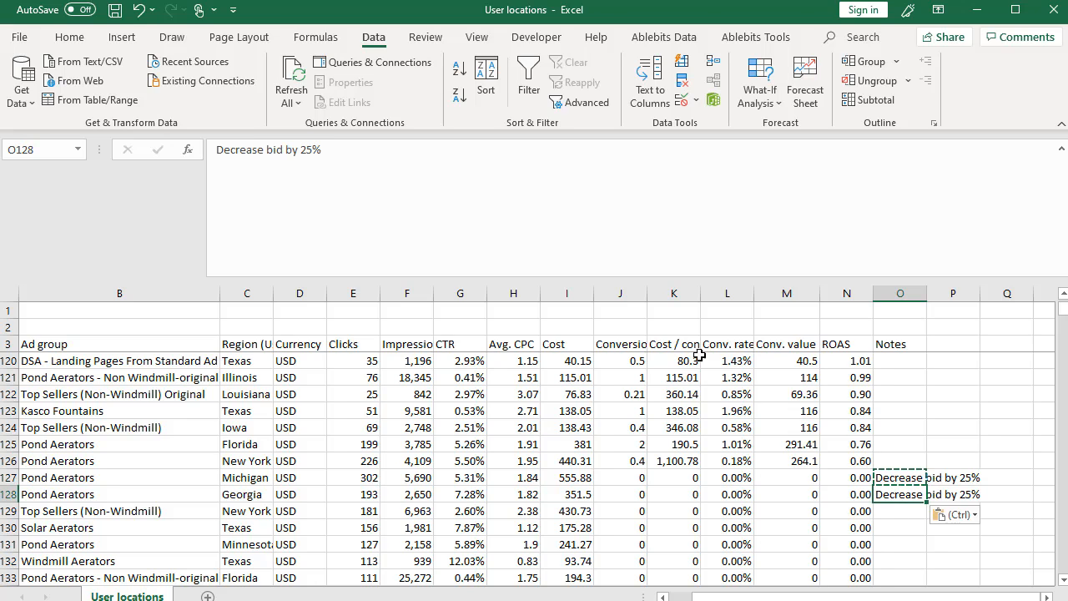
pyautogui.doubleClick(307, 150)
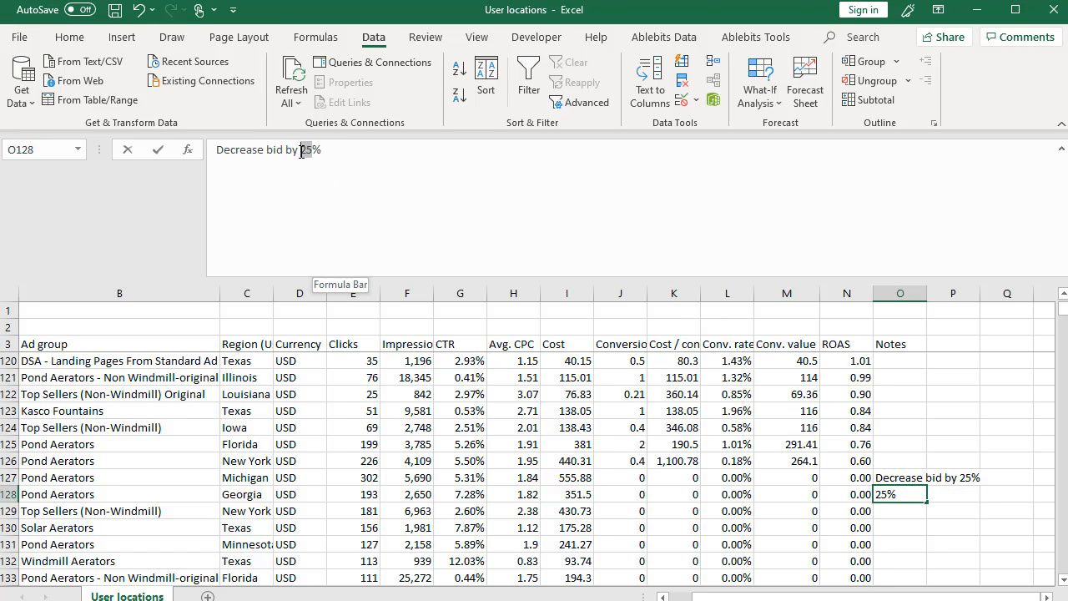
pyautogui.write('15')
pyautogui.click(663, 410)
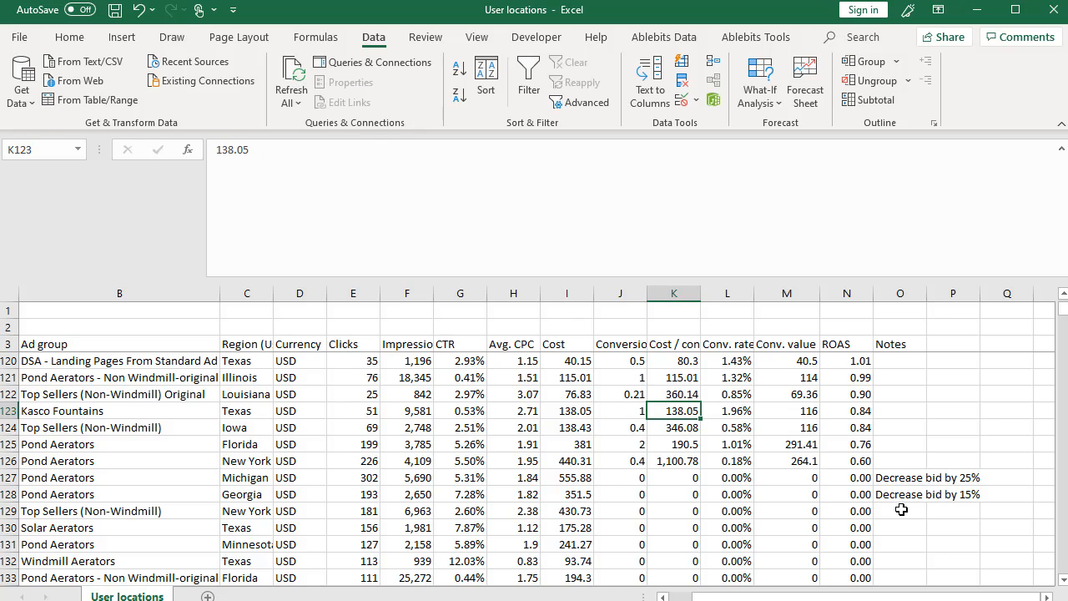
# Copy the note in O128 into O129 and O130
pyautogui.click(896, 496)
pyautogui.hotkey('ctrl', 'c')
pyautogui.moveTo(894, 516); pyautogui.dragTo(881, 458)
pyautogui.hotkey('ctrl', 'v')
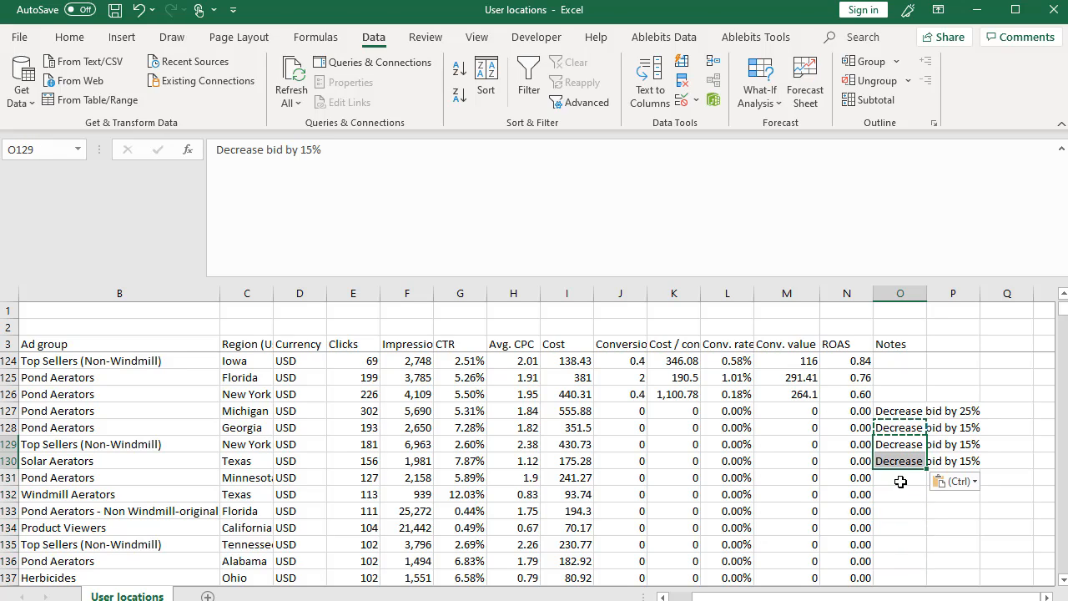
# Enter the note "Decrease bid by 10%" in O131
pyautogui.click(900, 481)
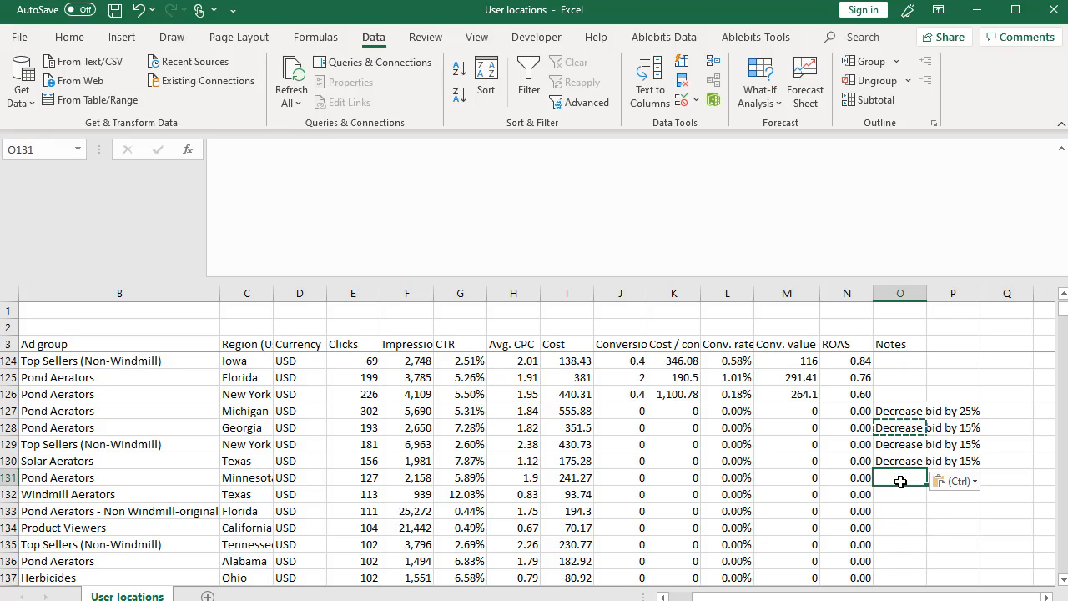
pyautogui.write('Decrea')
pyautogui.write('se')
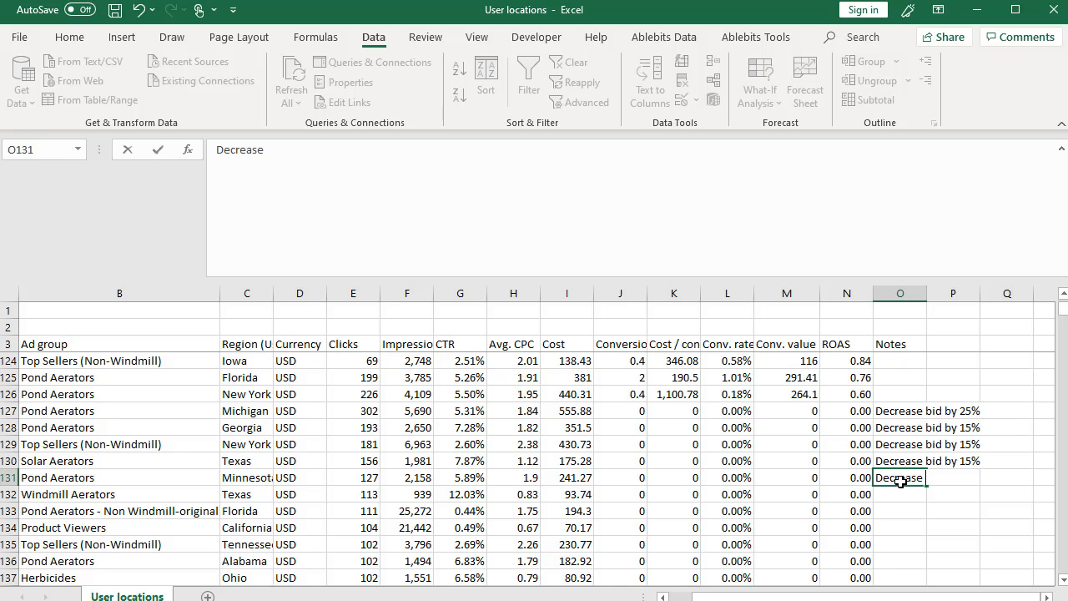
pyautogui.write(' bid by 1')
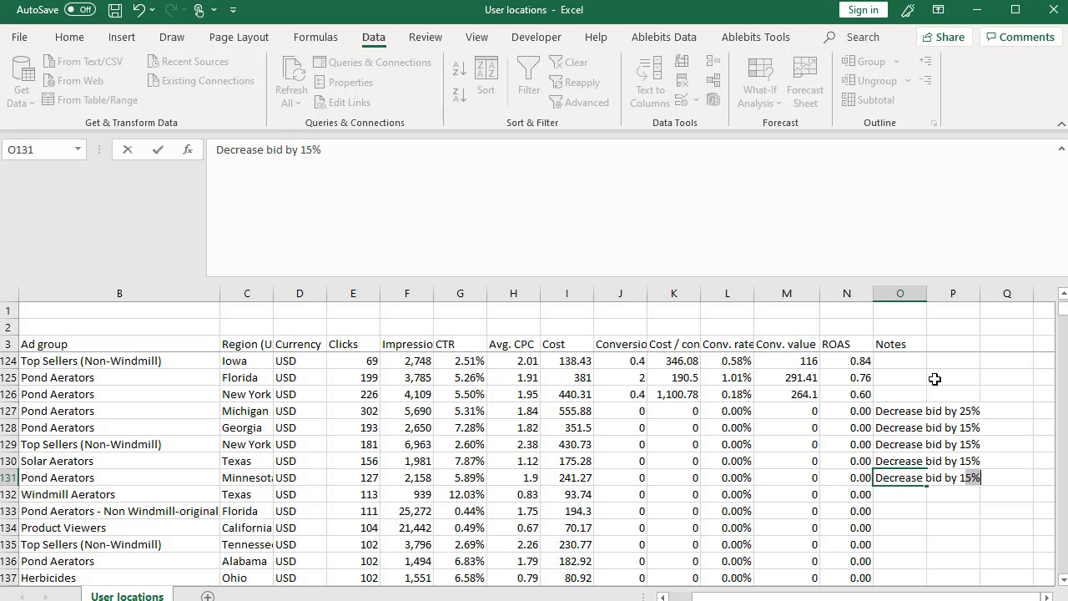
pyautogui.write('0%')
pyautogui.click(962, 509)
# Copy the note in O131 down the Notes column to row 139
pyautogui.click(901, 479)
pyautogui.hotkey('ctrl', 'c')
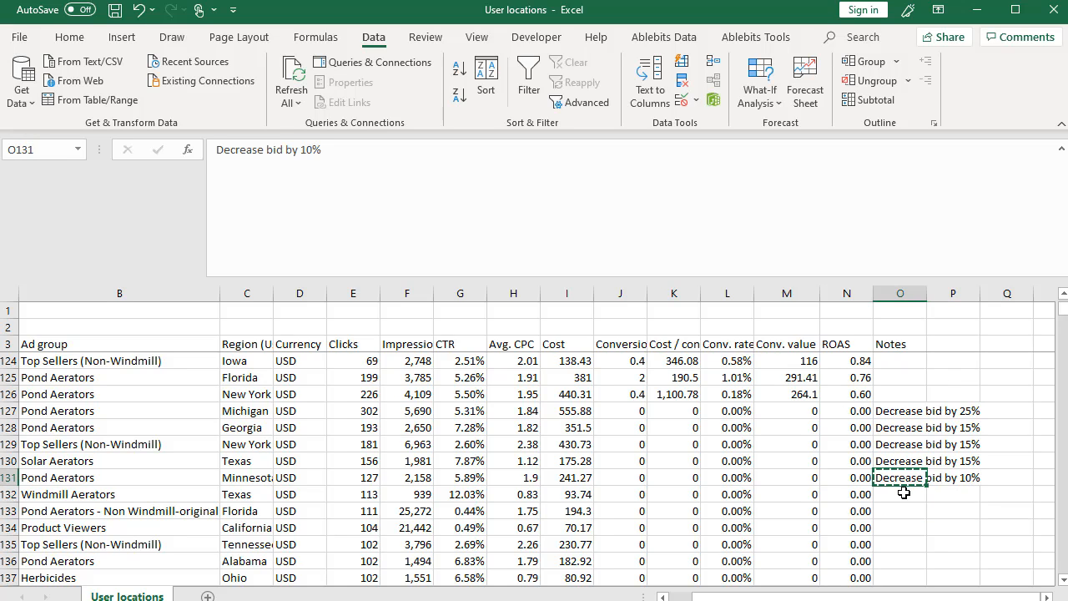
pyautogui.click(902, 495)
pyautogui.moveTo(902, 496); pyautogui.dragTo(879, 544)
pyautogui.hotkey('ctrl', 'v')
pyautogui.click(727, 511)
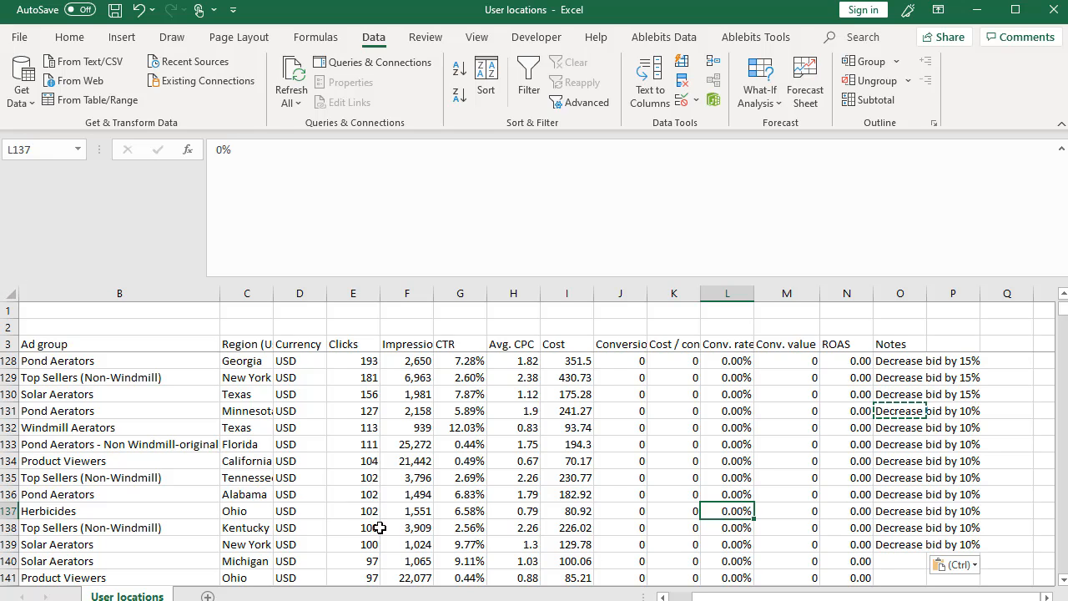
pyautogui.moveTo(1063, 309); pyautogui.dragTo(1063, 304)
pyautogui.click(95, 359)
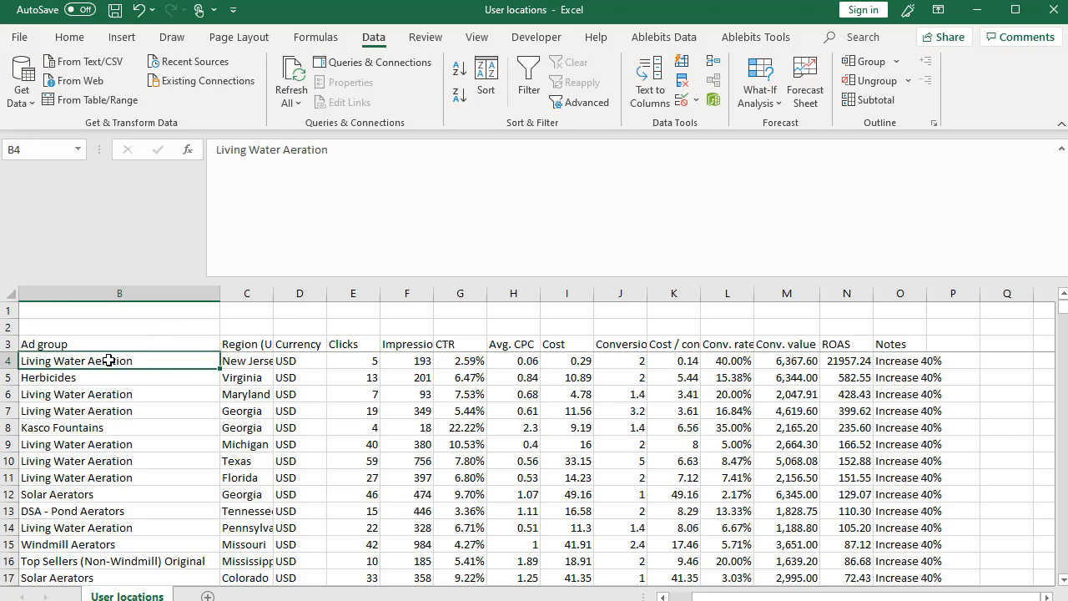
pyautogui.hotkey('ctrl', 'shift', 'End')
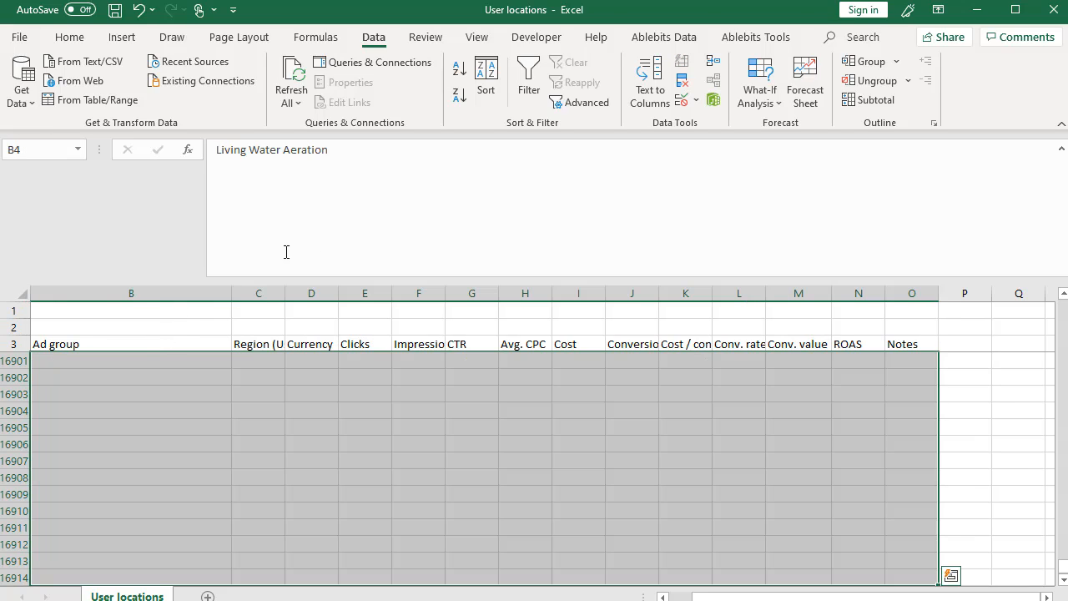
pyautogui.click(485, 80)
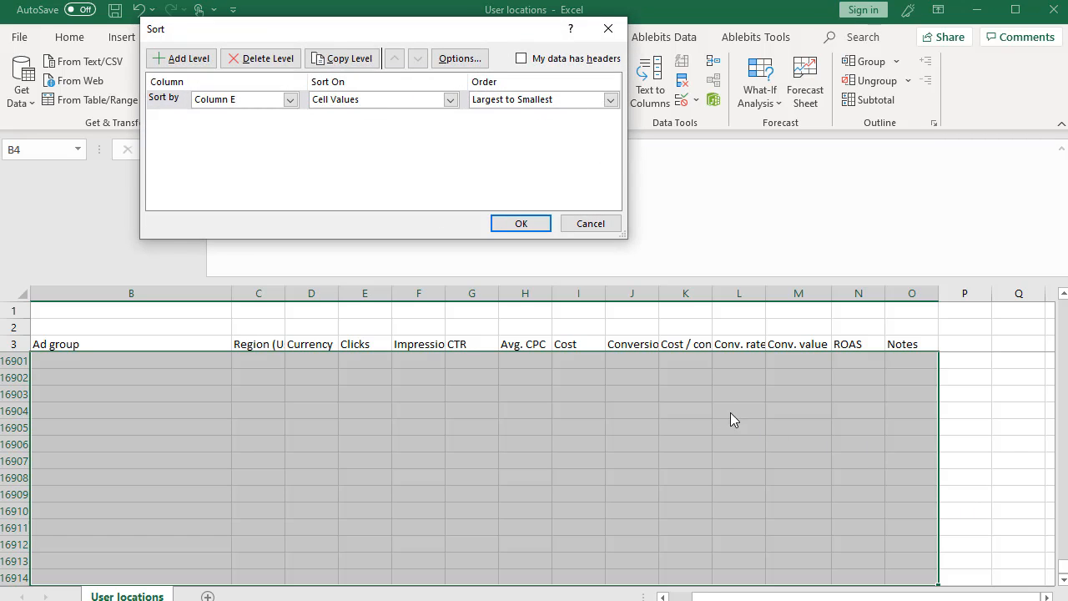
pyautogui.click(242, 101)
pyautogui.moveTo(292, 158); pyautogui.dragTo(291, 124)
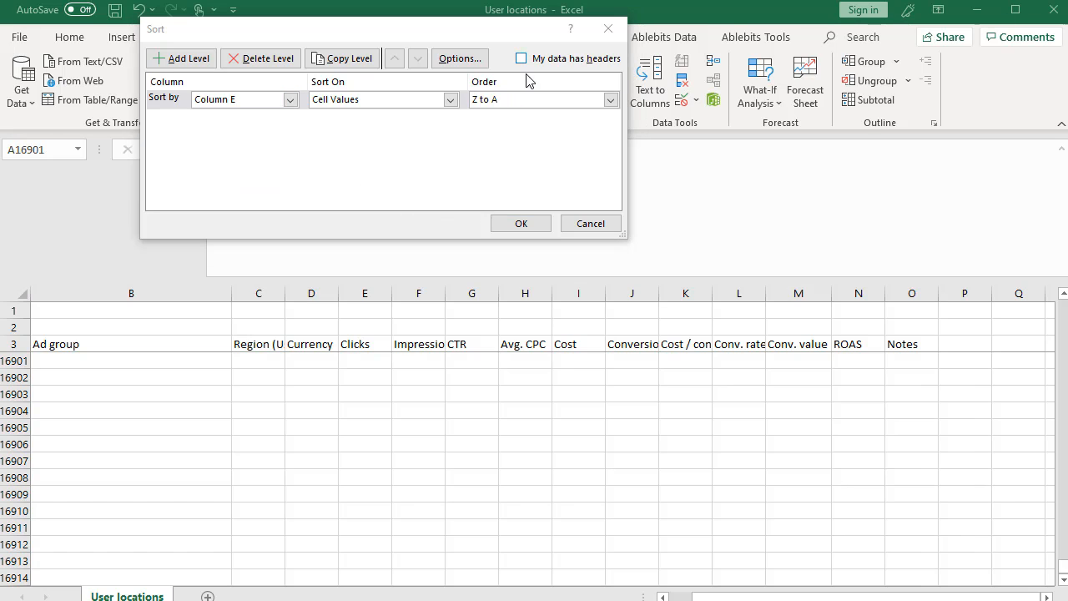
# Sort the data rows by Campaign in column A, A to Z, with a second level by Notes in column O, A to Z
pyautogui.click(264, 104)
pyautogui.moveTo(292, 142); pyautogui.dragTo(292, 125)
pyautogui.click(215, 115)
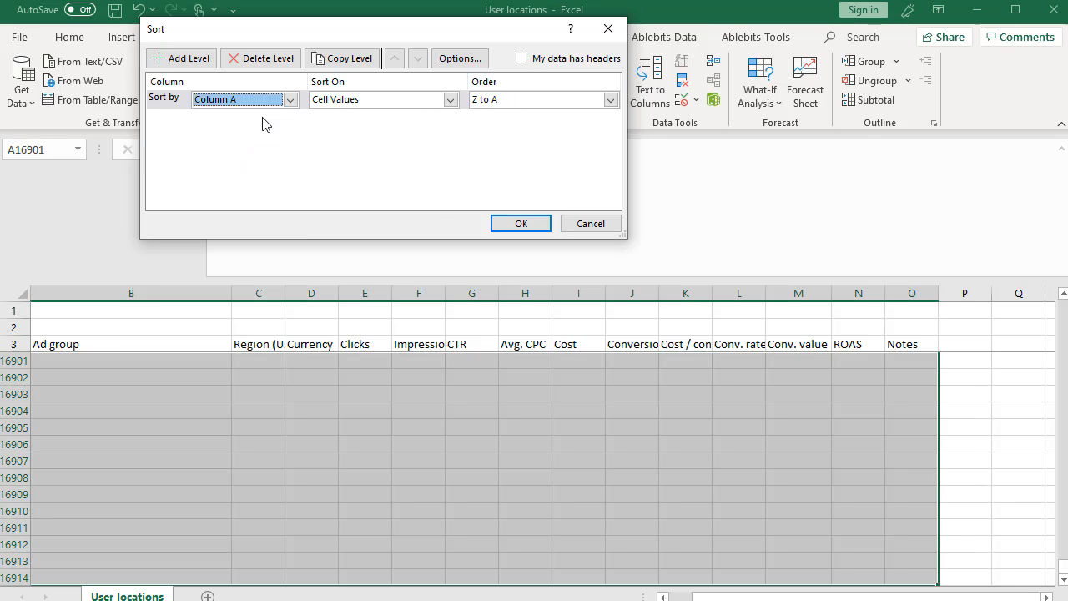
pyautogui.click(184, 58)
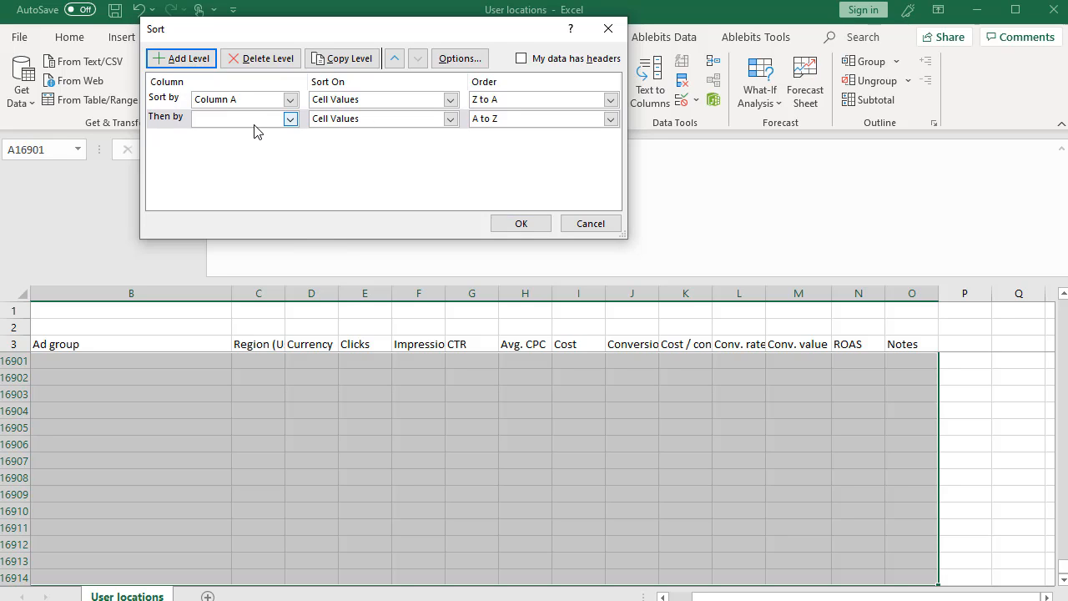
pyautogui.click(290, 118)
pyautogui.moveTo(294, 197); pyautogui.dragTo(288, 218)
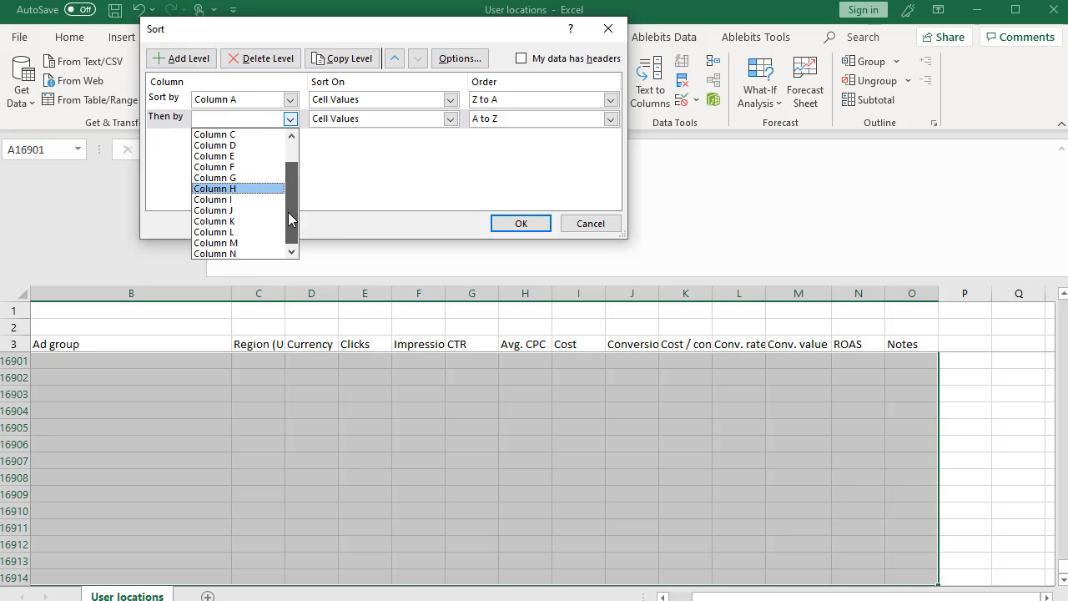
pyautogui.scroll(-1, 250, 242)
pyautogui.click(242, 250)
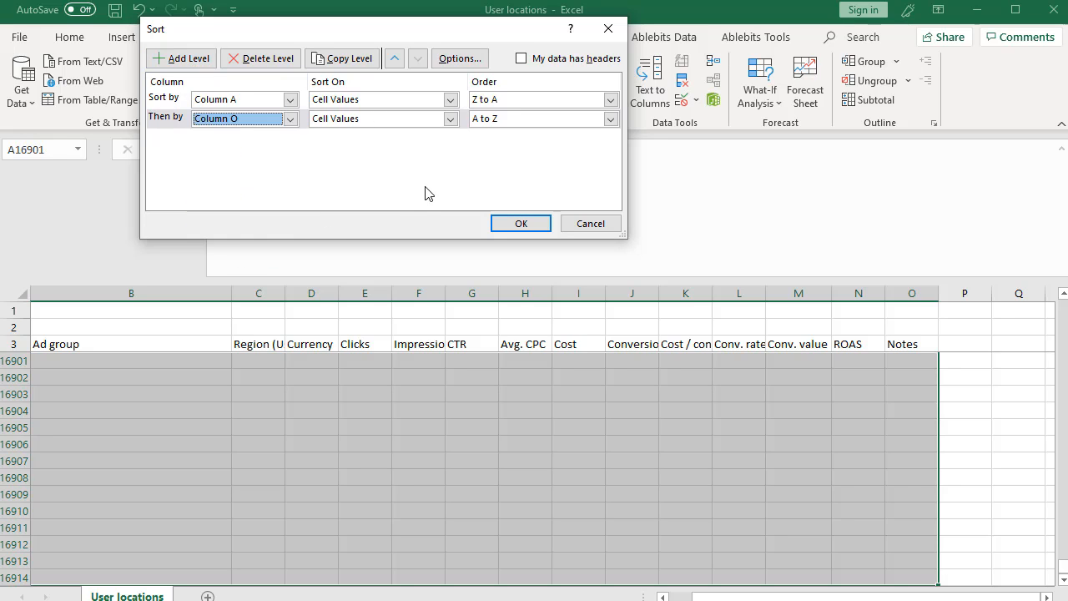
pyautogui.click(506, 100)
pyautogui.click(506, 113)
pyautogui.click(520, 223)
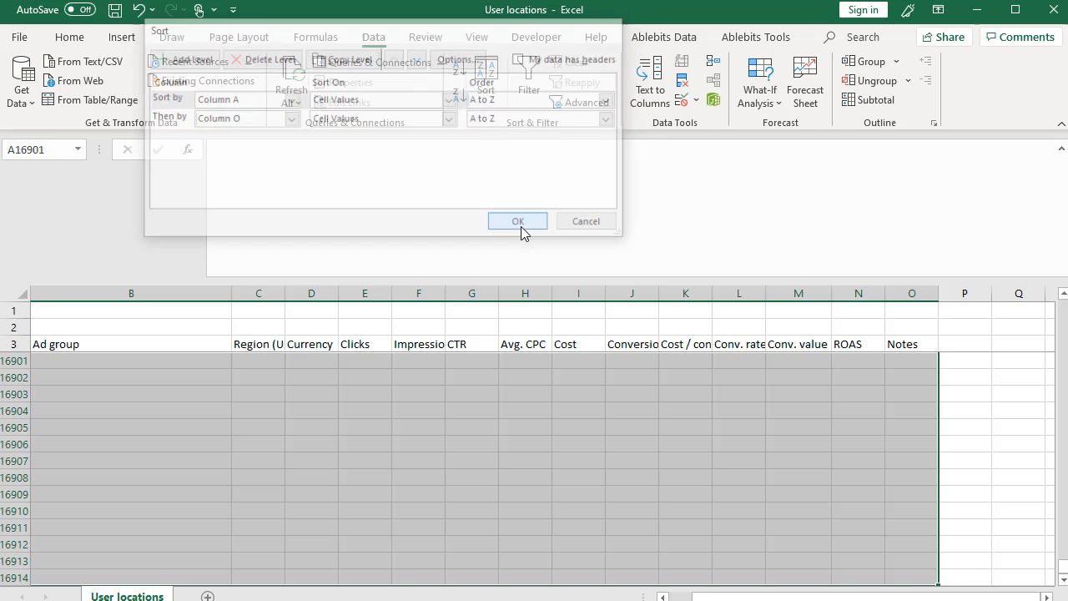
pyautogui.moveTo(706, 597); pyautogui.dragTo(685, 597)
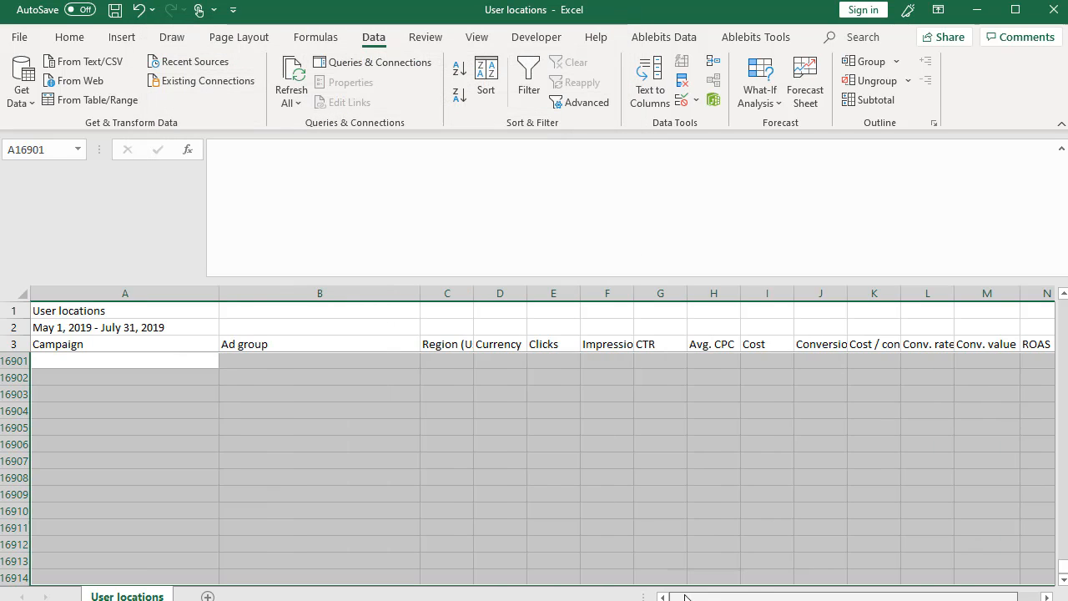
# Examine the campaign, ad group, region and note in the first data rows of the User locations sheet
pyautogui.moveTo(1062, 572); pyautogui.dragTo(1062, 307)
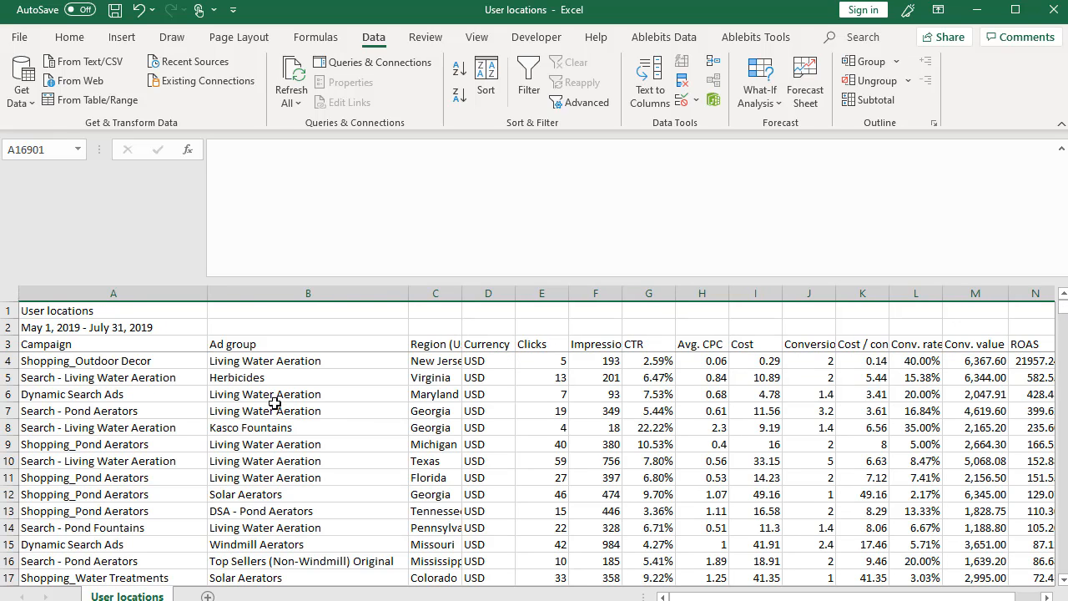
pyautogui.click(112, 362)
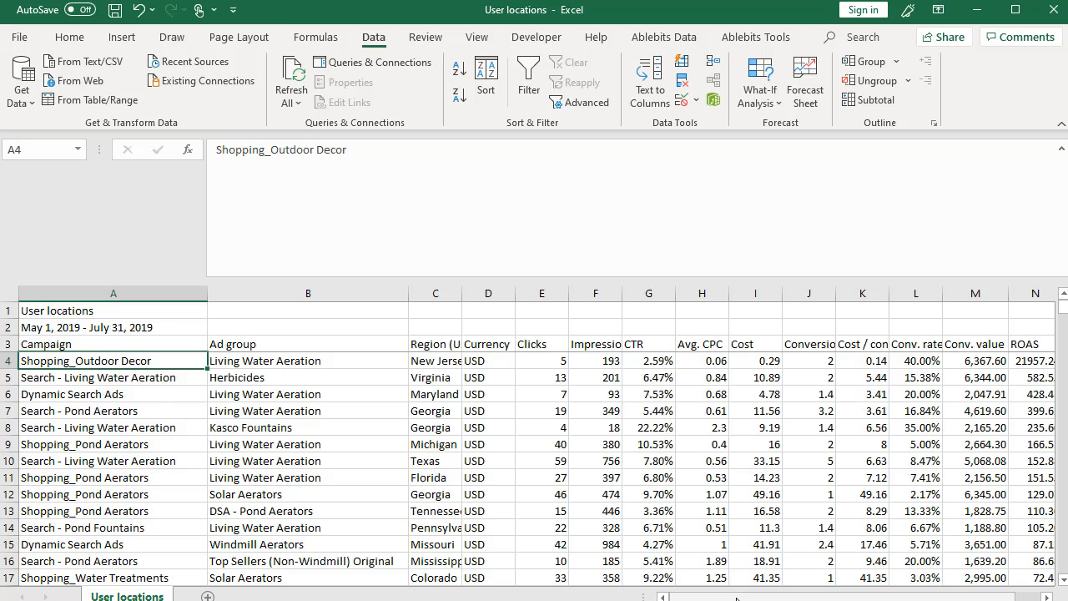
pyautogui.moveTo(736, 598); pyautogui.dragTo(741, 597)
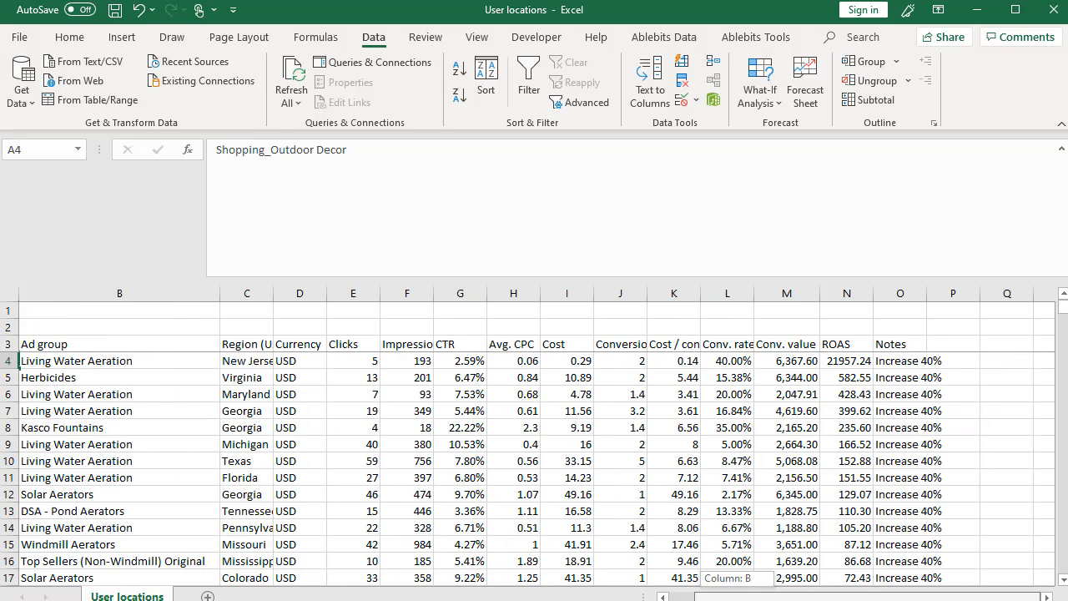
pyautogui.moveTo(899, 361); pyautogui.dragTo(10, 514)
pyautogui.click(136, 444)
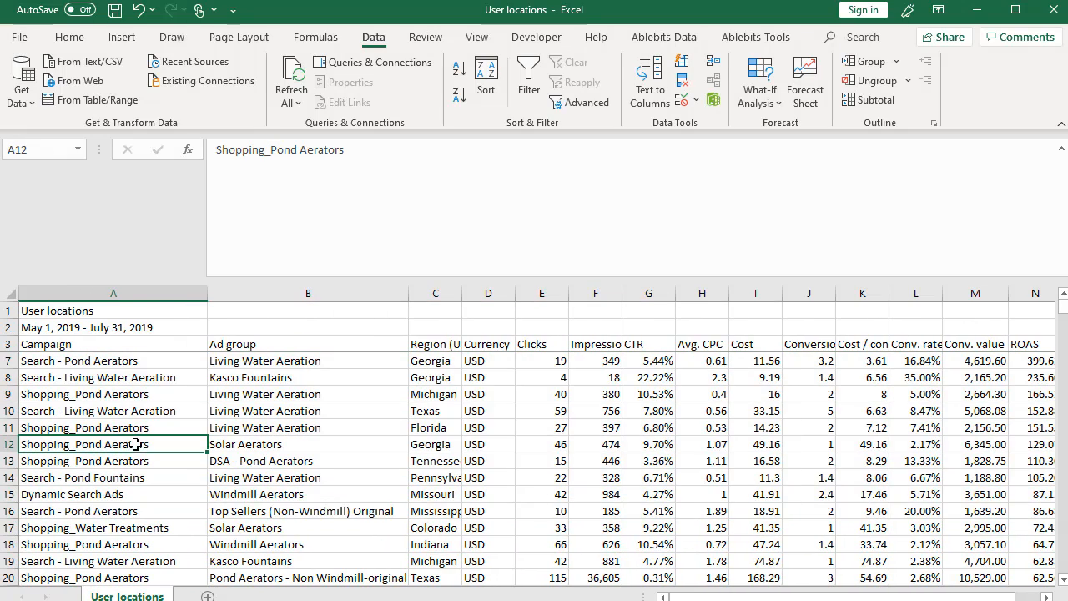
pyautogui.click(87, 412)
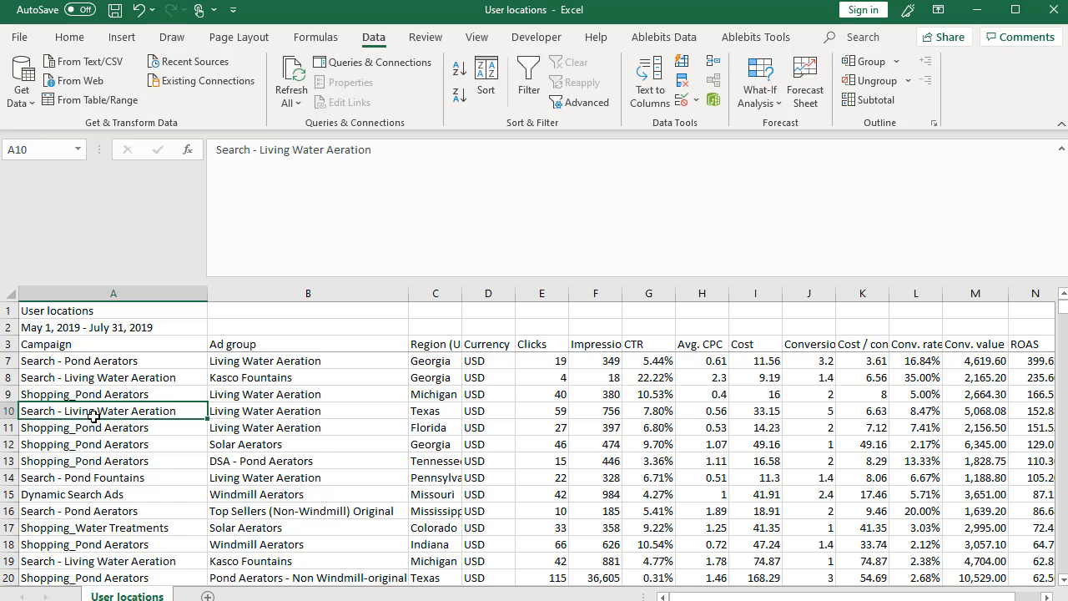
pyautogui.middleClick(254, 498)
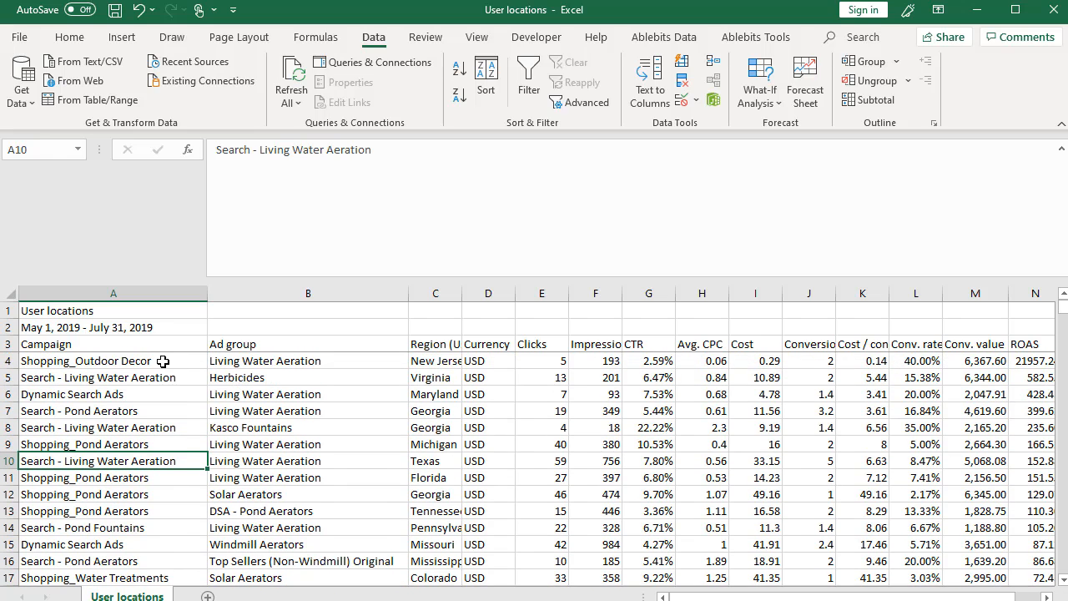
pyautogui.click(158, 361)
pyautogui.click(260, 361)
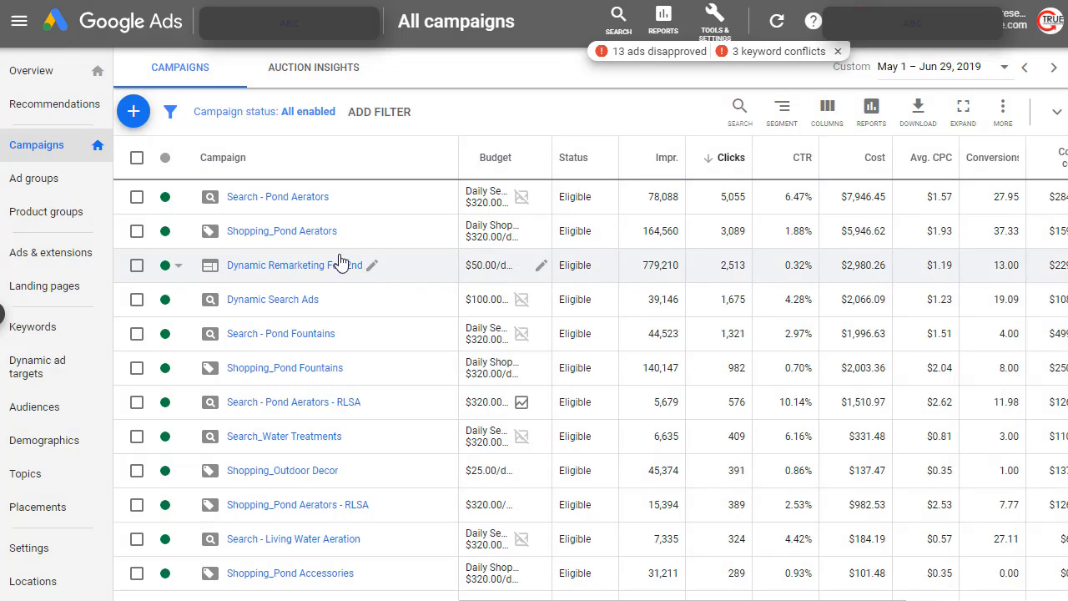
# Switch to Google Ads and open the state-level user location report of the Shopping_Pond Aerators campaign
pyautogui.click(297, 237)
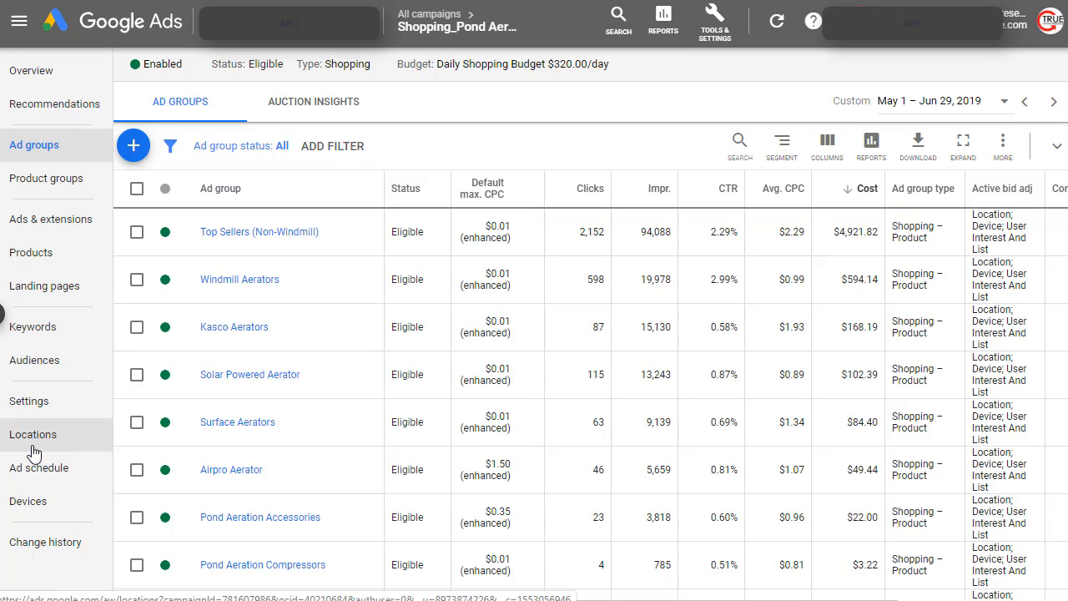
pyautogui.click(33, 447)
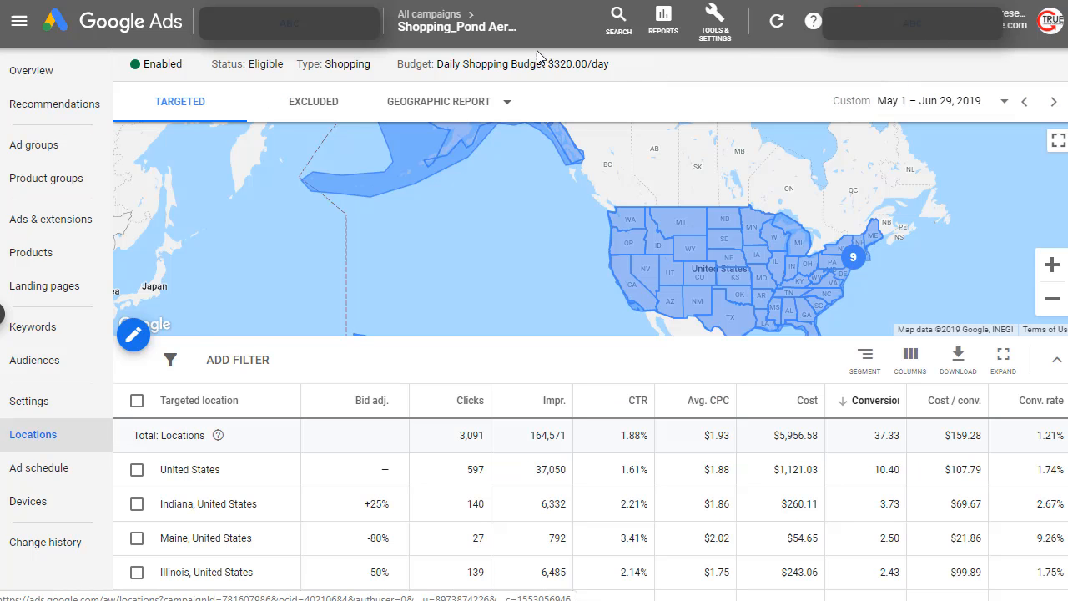
pyautogui.click(423, 104)
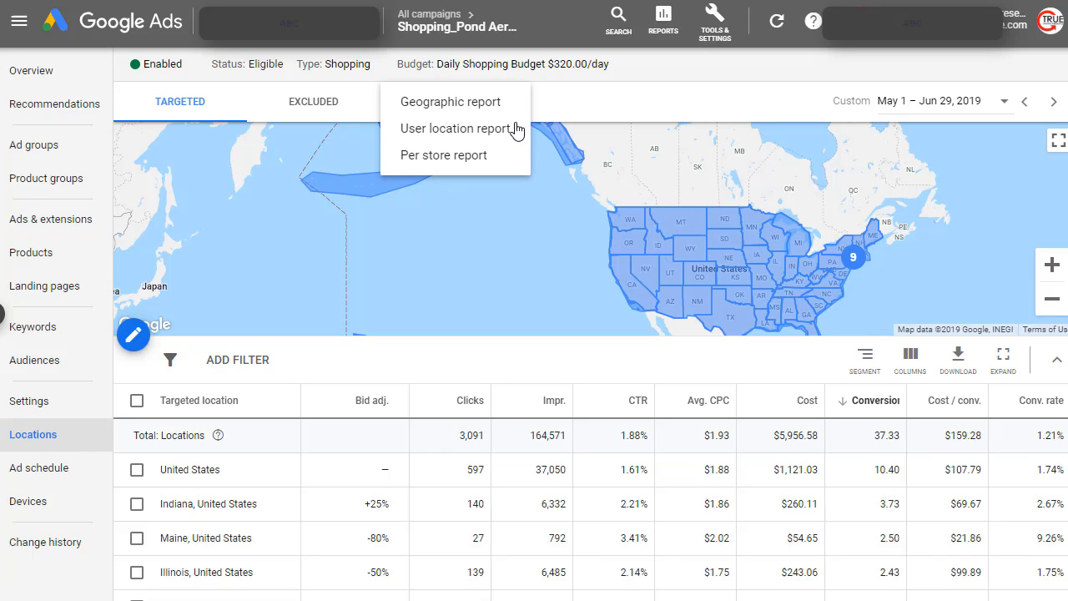
pyautogui.click(473, 133)
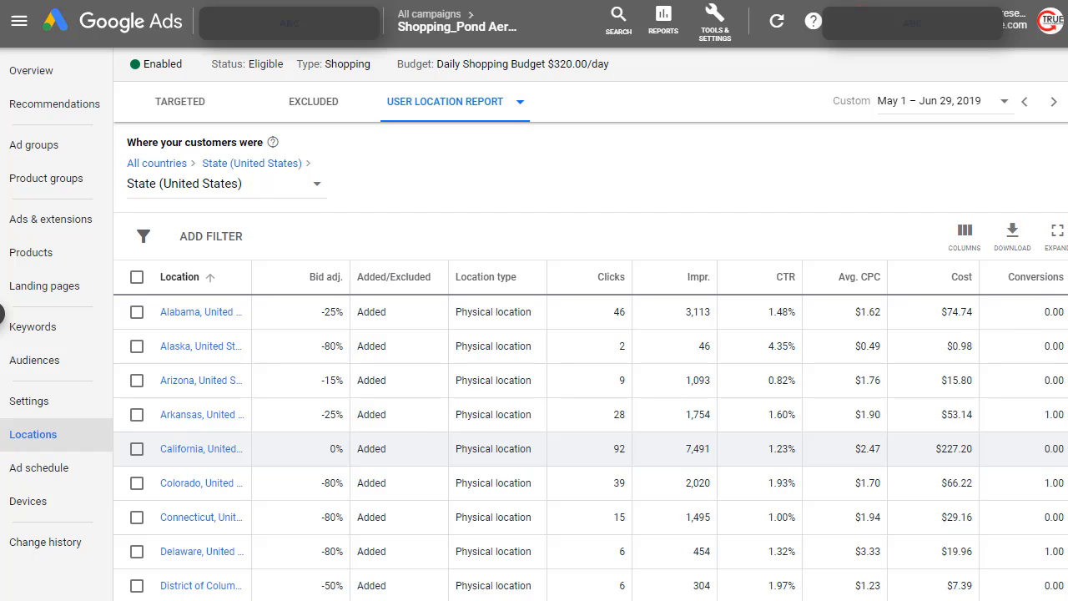
# Set the bid adjustment for Florida and Georgia to an increase of 40% in the user location report and save it
pyautogui.scroll(-3, 1050, 196)
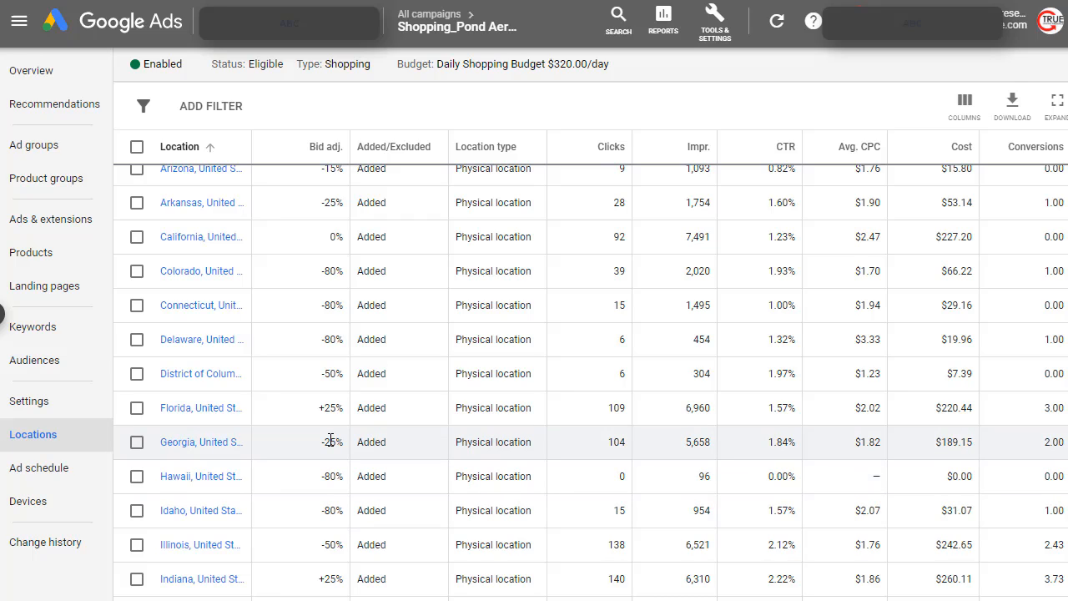
pyautogui.click(137, 443)
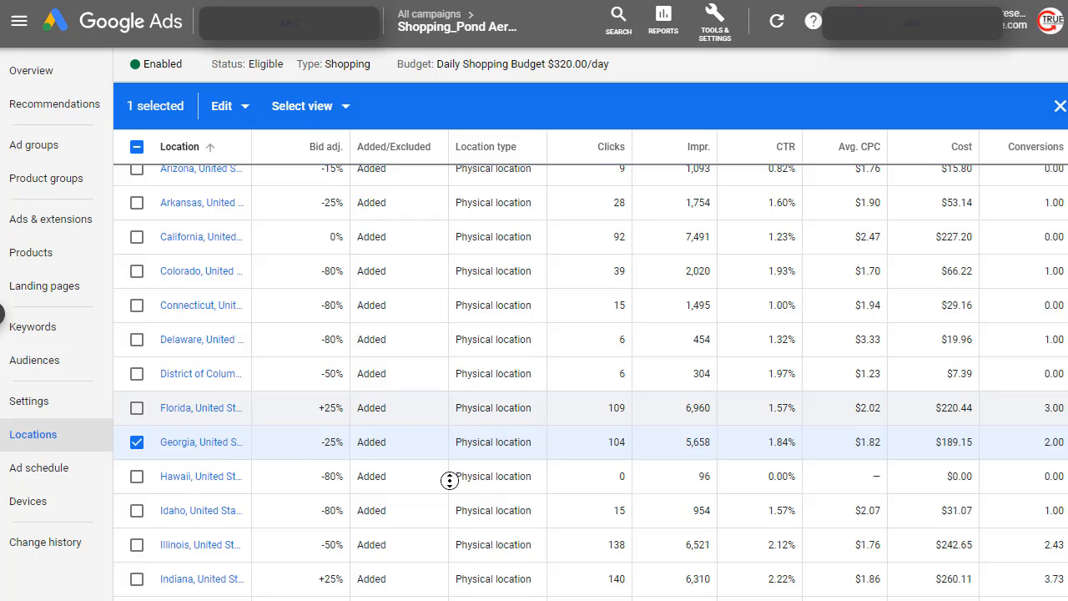
pyautogui.scroll(-1, 450, 480)
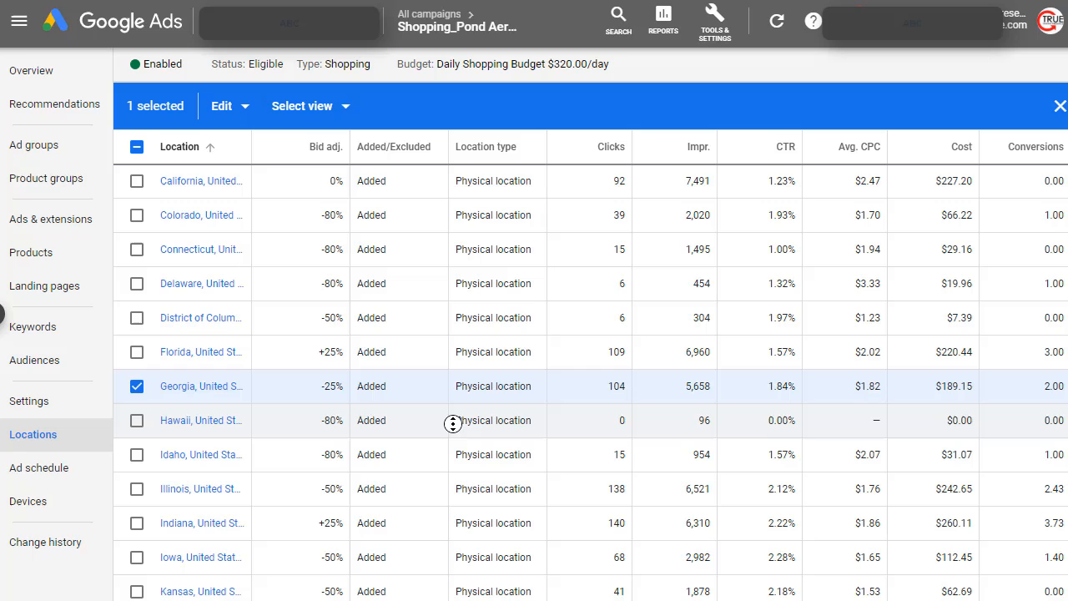
pyautogui.scroll(-8, 456, 475)
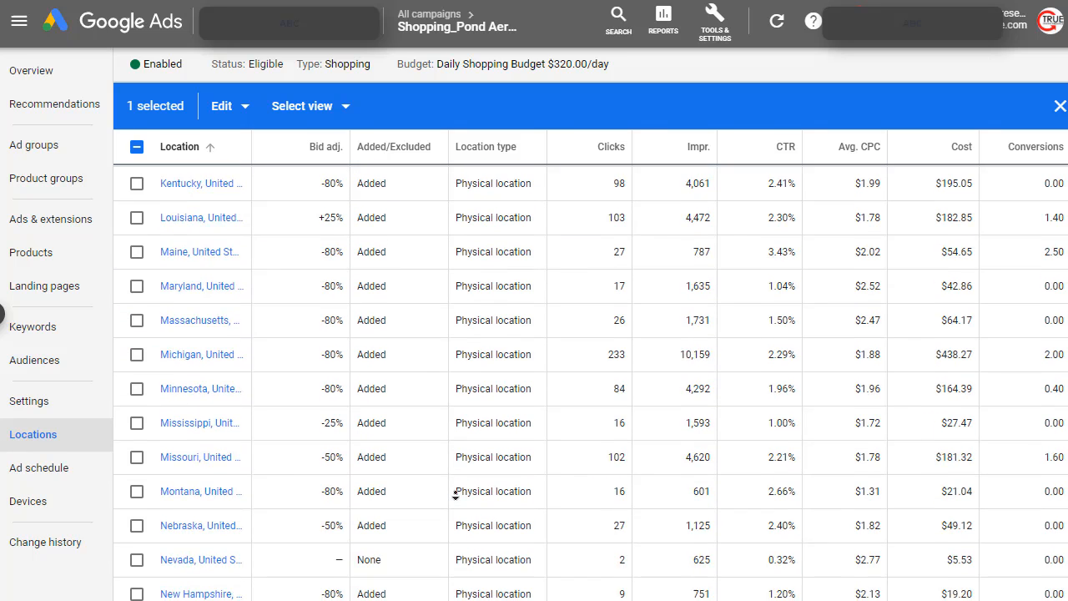
pyautogui.middleClick(453, 431)
pyautogui.scroll(10, 446, 374)
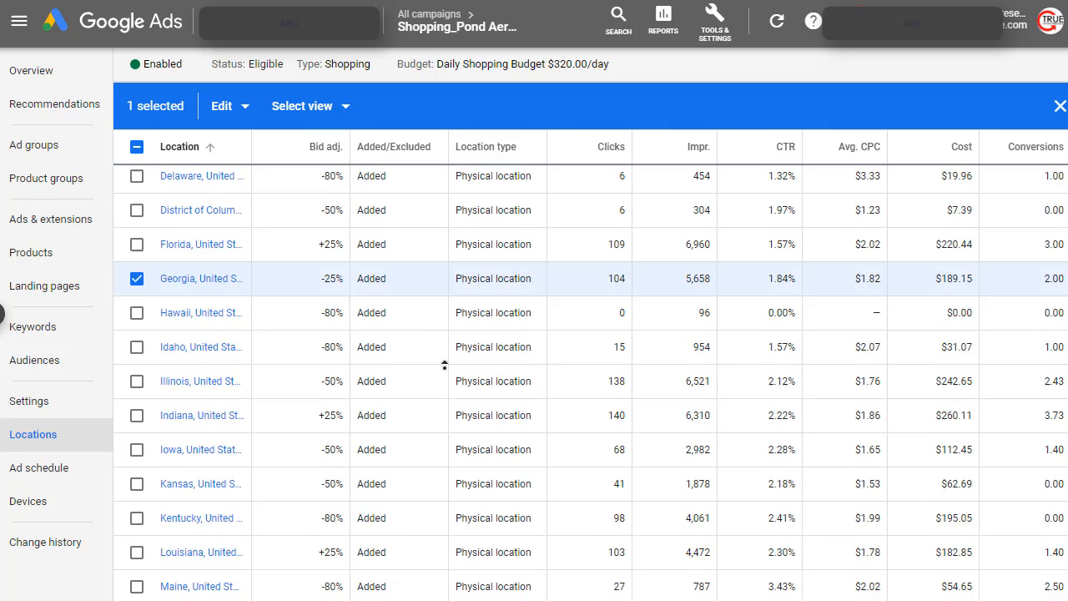
pyautogui.scroll(1, 138, 248)
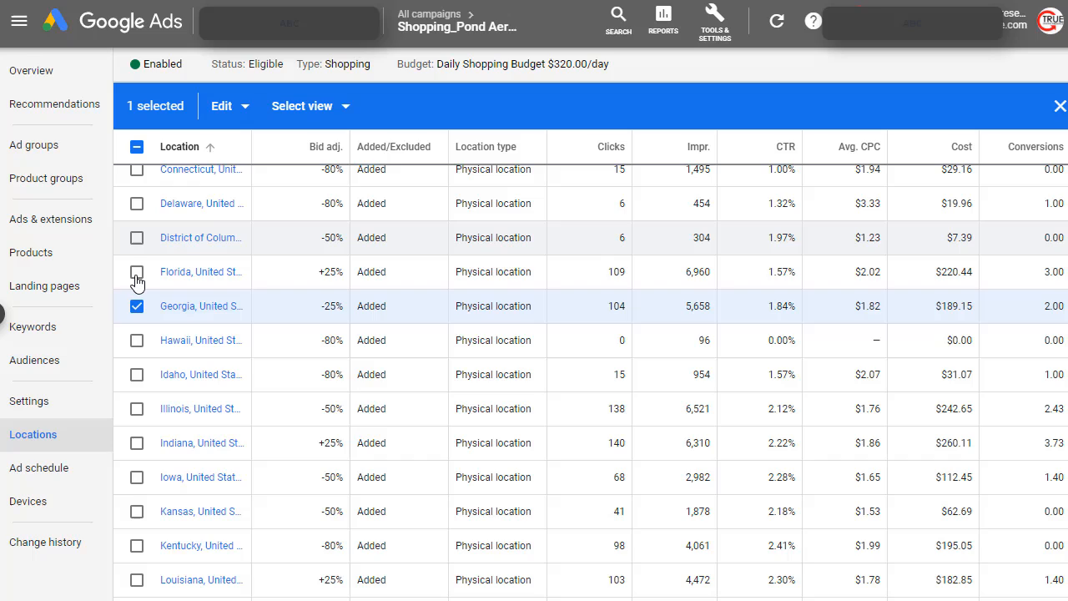
pyautogui.click(137, 239)
pyautogui.click(137, 277)
pyautogui.click(137, 276)
pyautogui.click(139, 240)
pyautogui.click(138, 274)
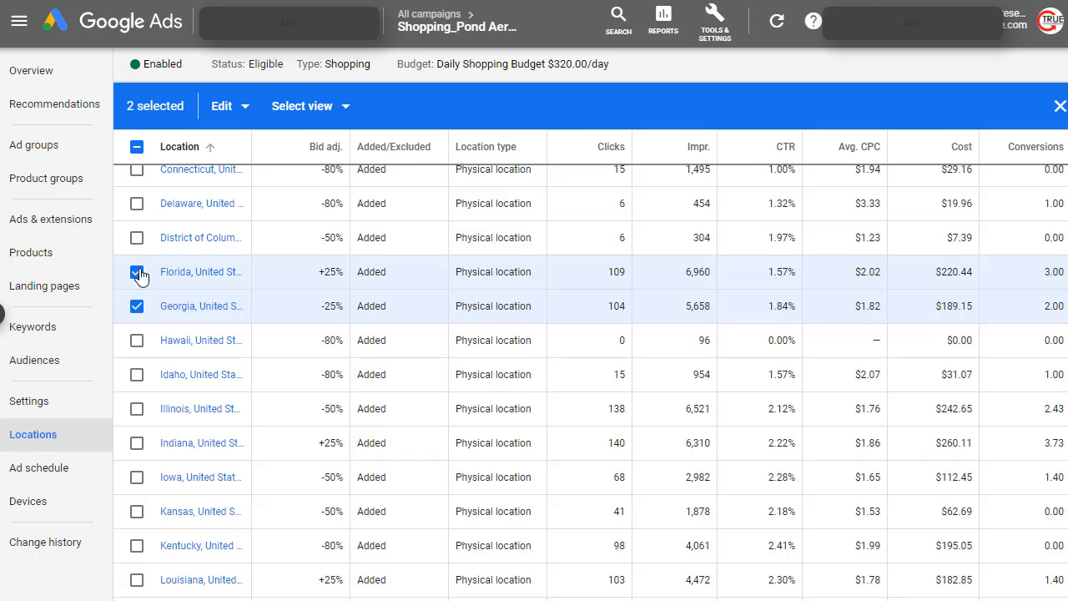
pyautogui.click(245, 111)
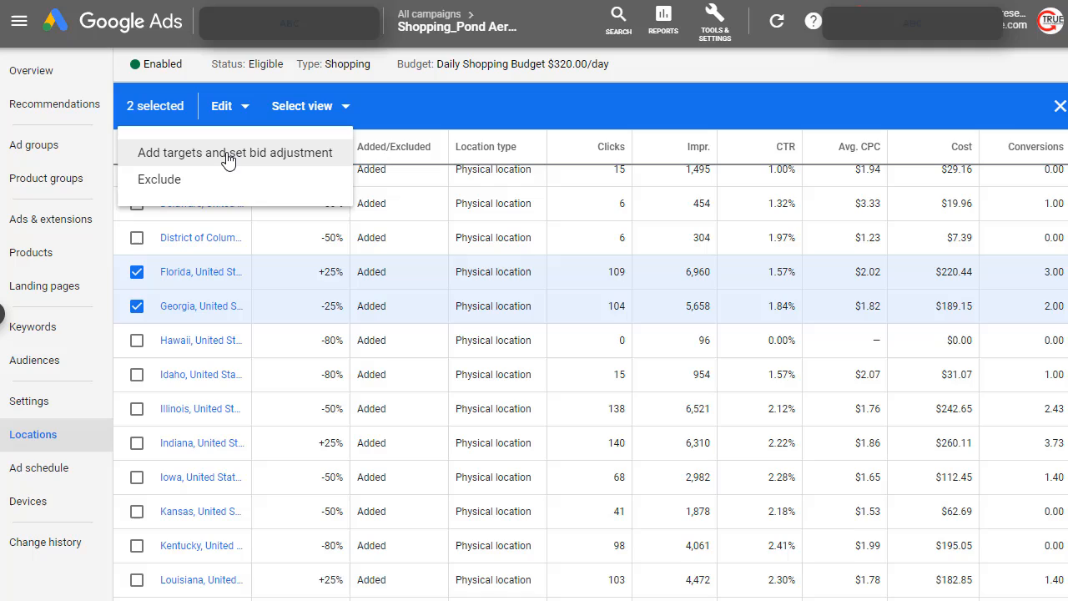
pyautogui.scroll(-1, 230, 159)
pyautogui.scroll(-1, 230, 158)
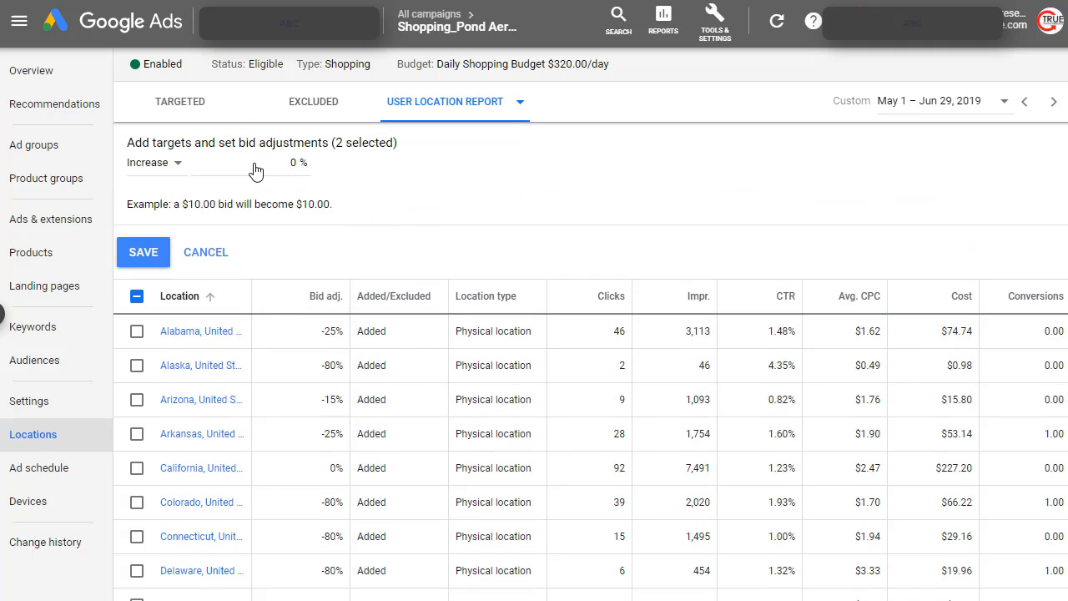
pyautogui.click(307, 163)
pyautogui.write('40')
pyautogui.click(146, 256)
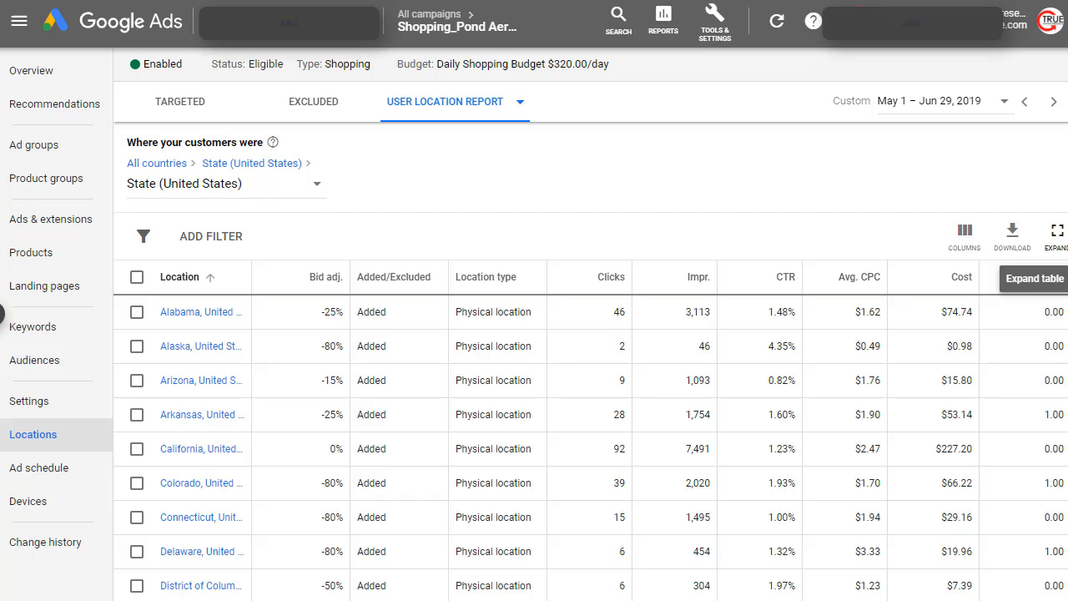
pyautogui.click(1056, 232)
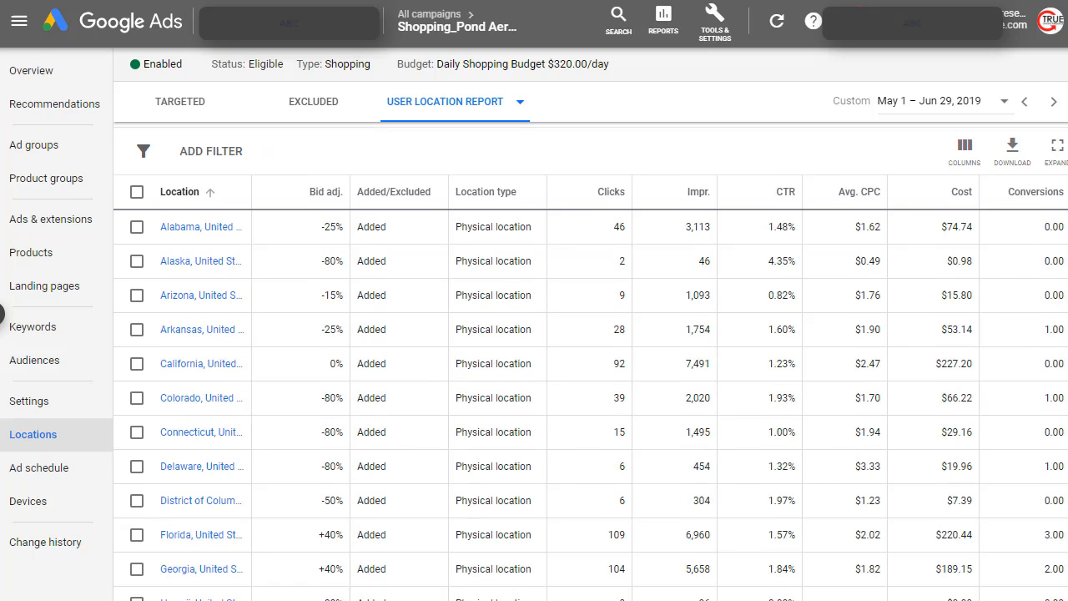
pyautogui.scroll(-1, 706, 303)
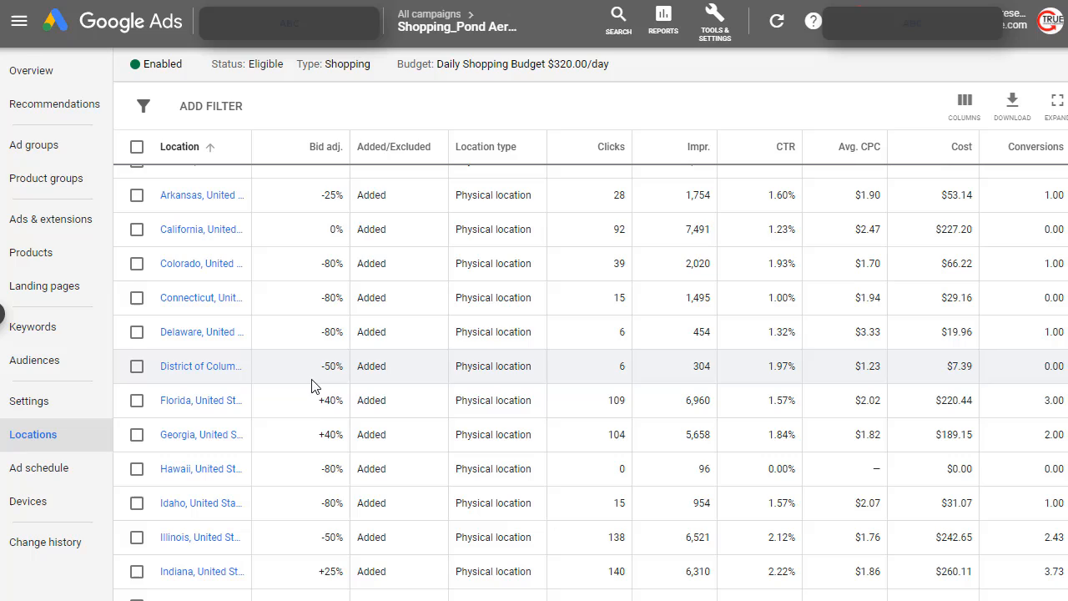